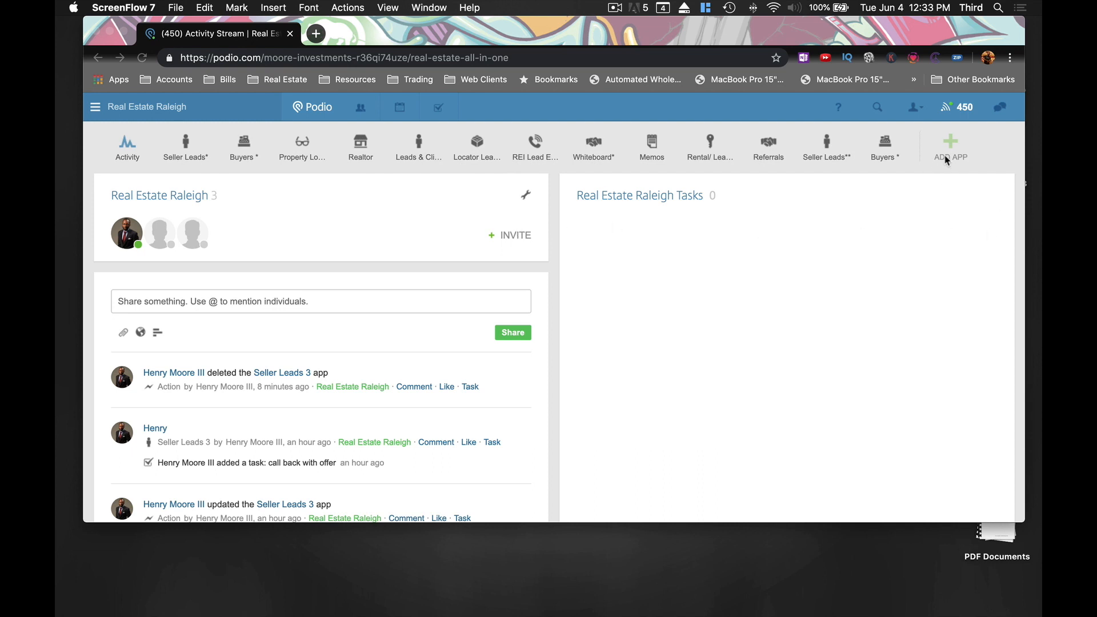
# Start creating a custom app in the Real Estate Raleigh workspace, with both app name and item name Seller Leads 4
pyautogui.click(975, 152)
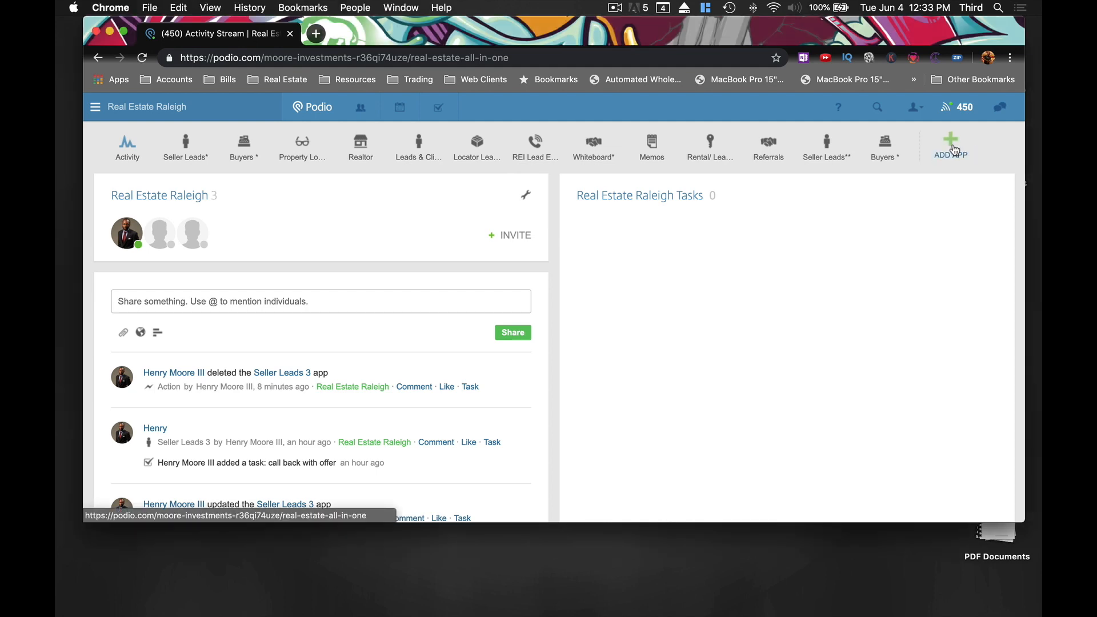
pyautogui.click(953, 150)
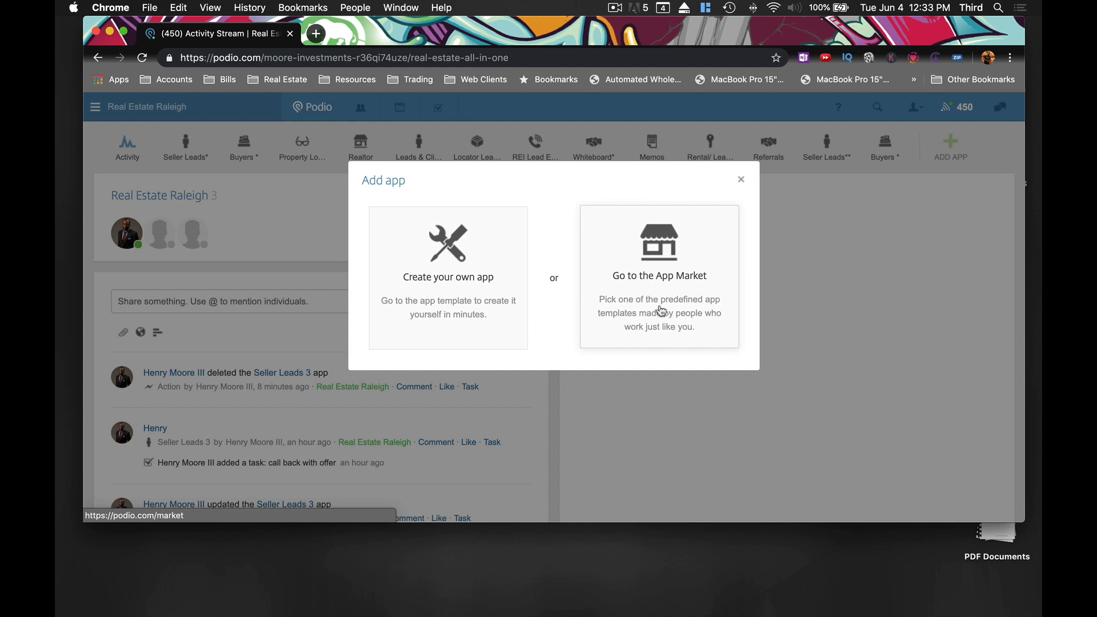
pyautogui.click(473, 304)
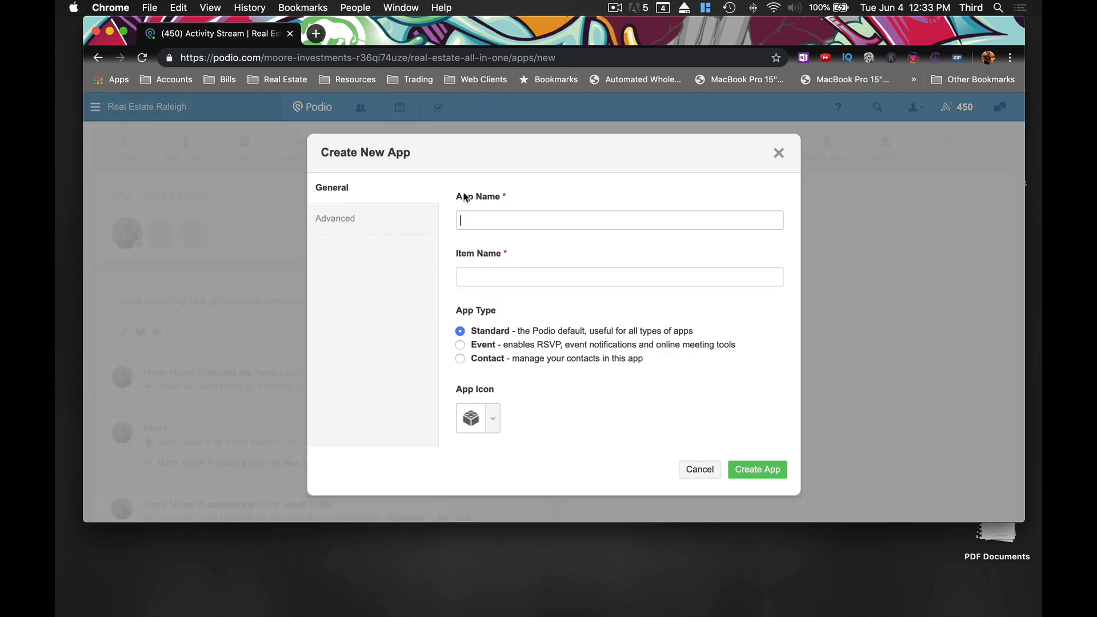
pyautogui.write('Seller Leads 4')
pyautogui.click(490, 281)
pyautogui.write('Seller Lead')
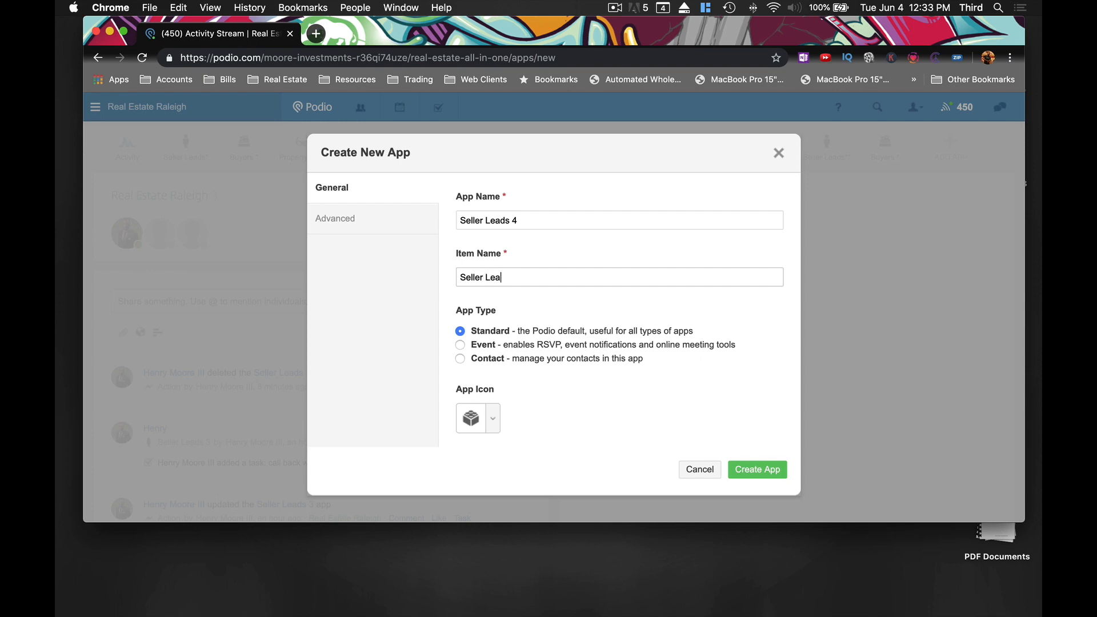
pyautogui.write('s 4')
# Find the standing person icon with the search term "man", assign it to the app, and create the app
pyautogui.click(471, 421)
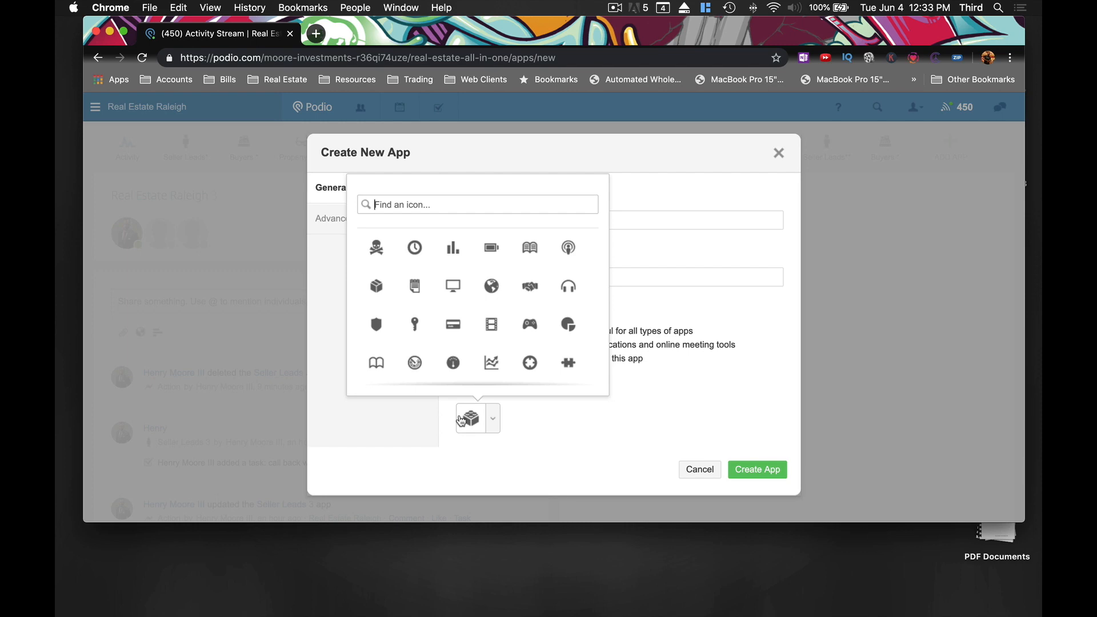
pyautogui.write('man')
pyautogui.click(410, 247)
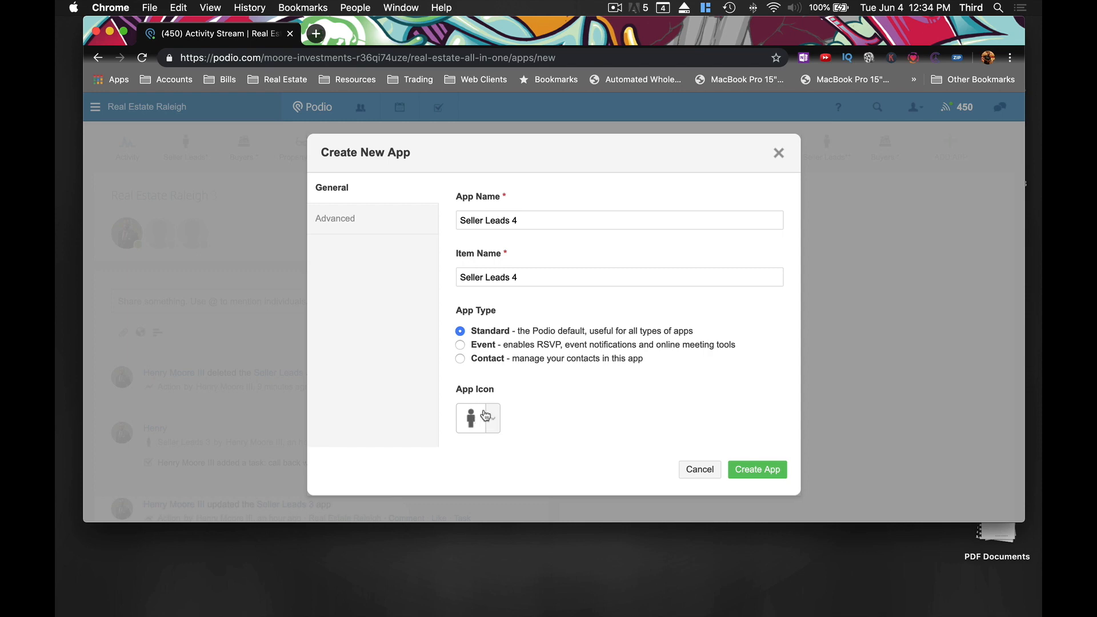
pyautogui.click(764, 474)
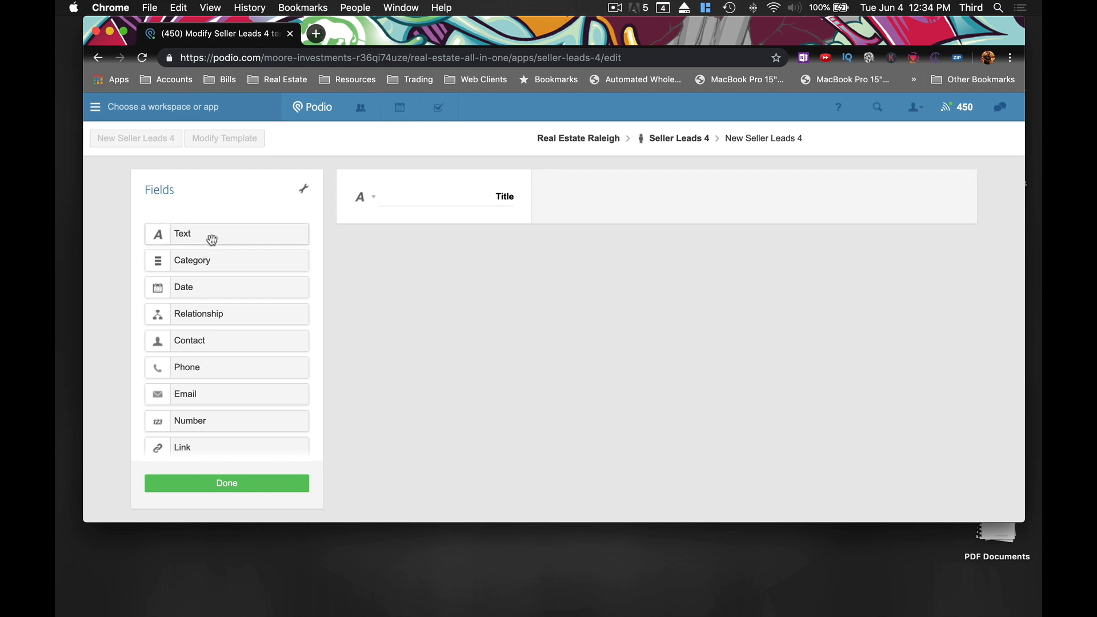
pyautogui.scroll(-5, 204, 363)
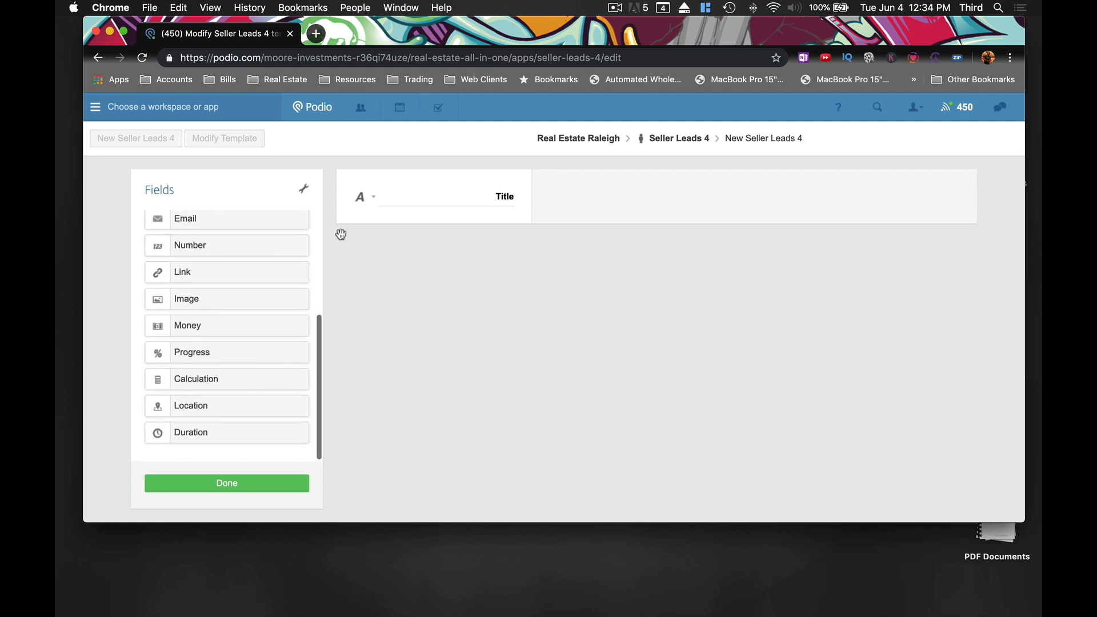
pyautogui.scroll(5, 179, 291)
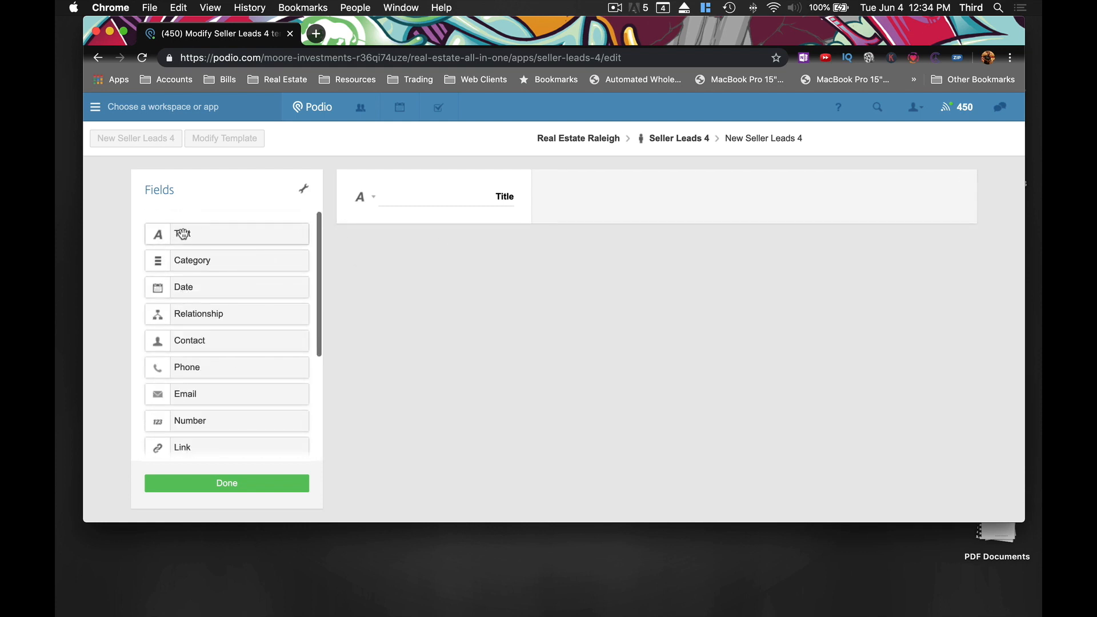
pyautogui.moveTo(171, 233); pyautogui.dragTo(391, 247)
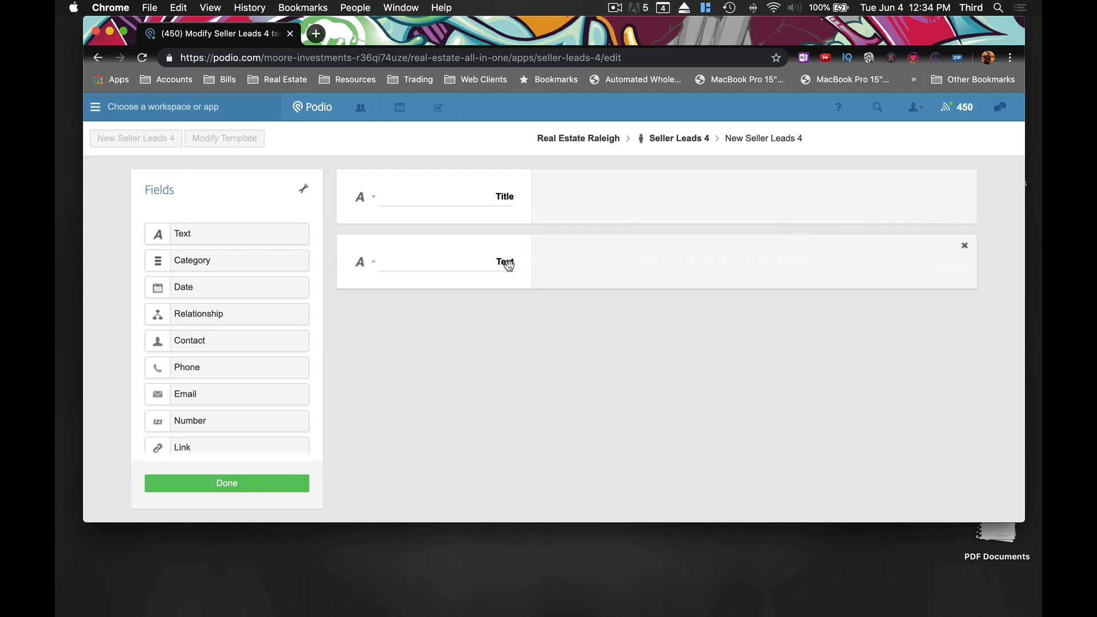
pyautogui.moveTo(207, 262); pyautogui.dragTo(373, 259)
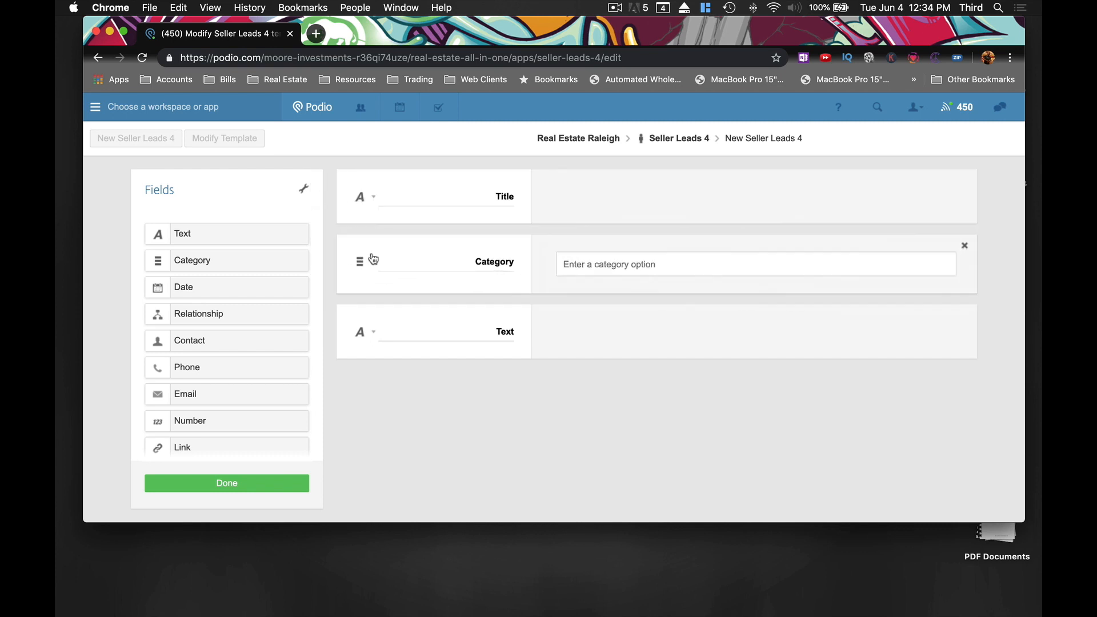
pyautogui.click(965, 249)
pyautogui.doubleClick(507, 264)
pyautogui.write('hiuhfid')
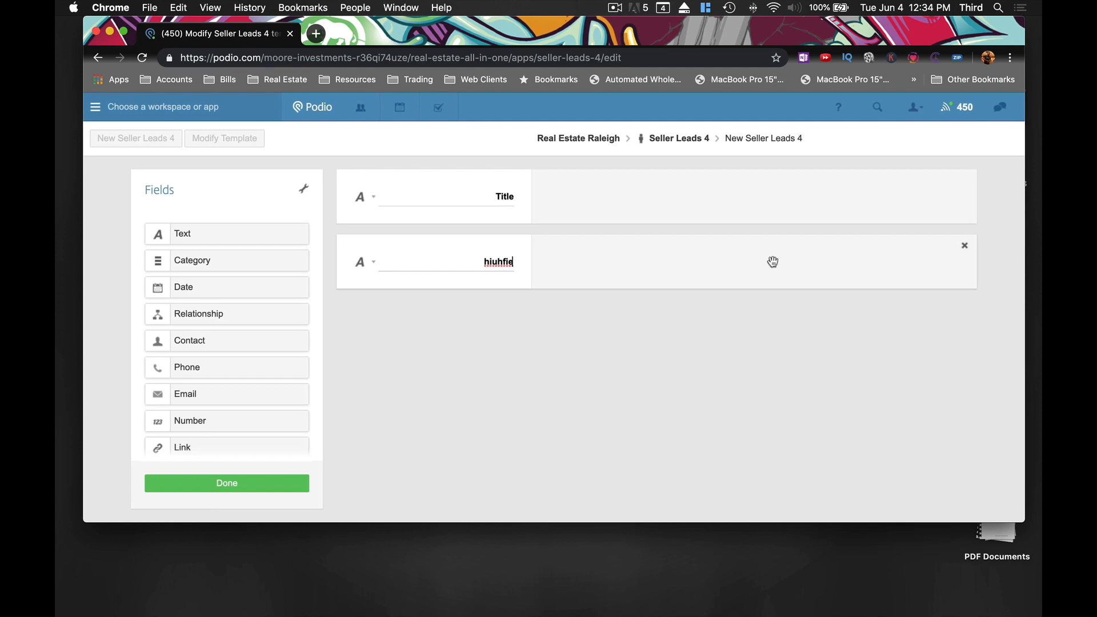
pyautogui.click(965, 246)
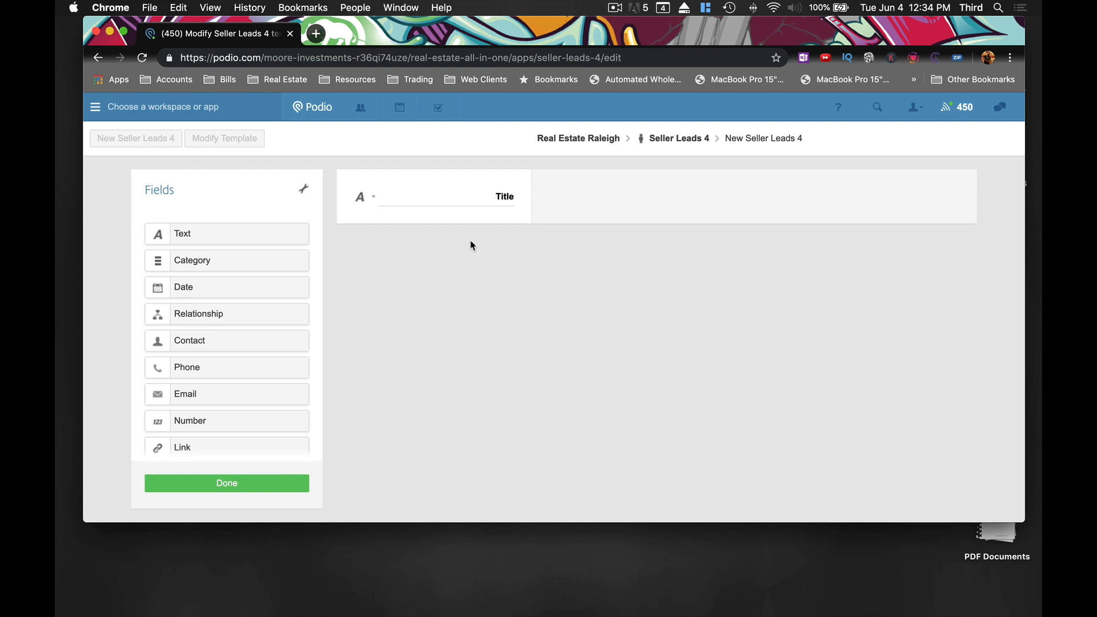
# Rename the Title field to Seller Name and review its field options
pyautogui.moveTo(495, 196); pyautogui.dragTo(523, 196)
pyautogui.write('Sell')
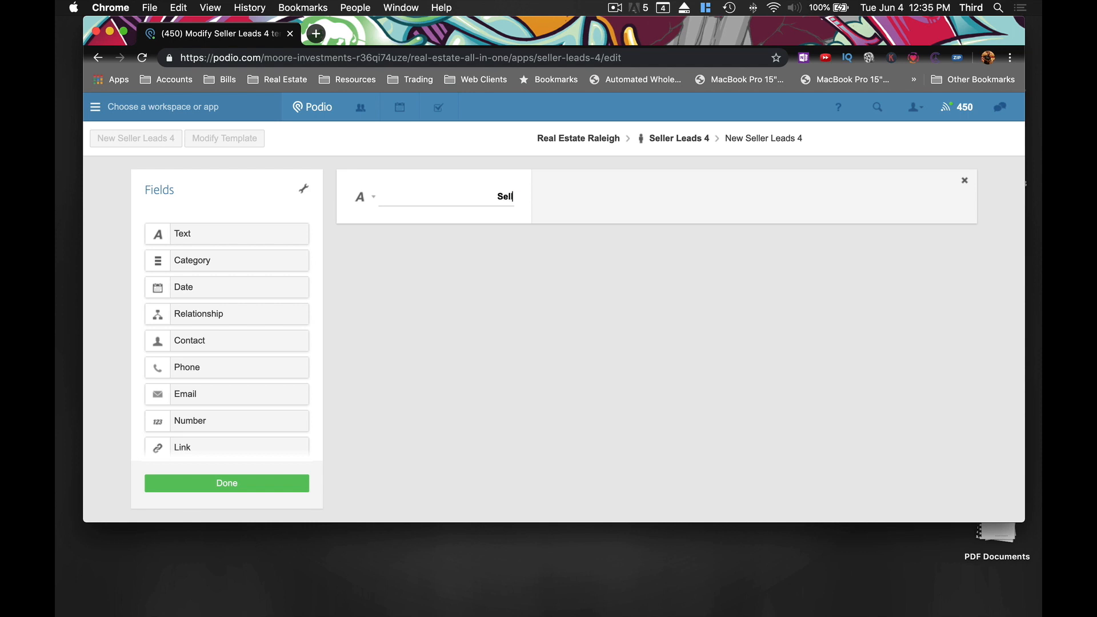
pyautogui.write('er Name')
pyautogui.click(414, 239)
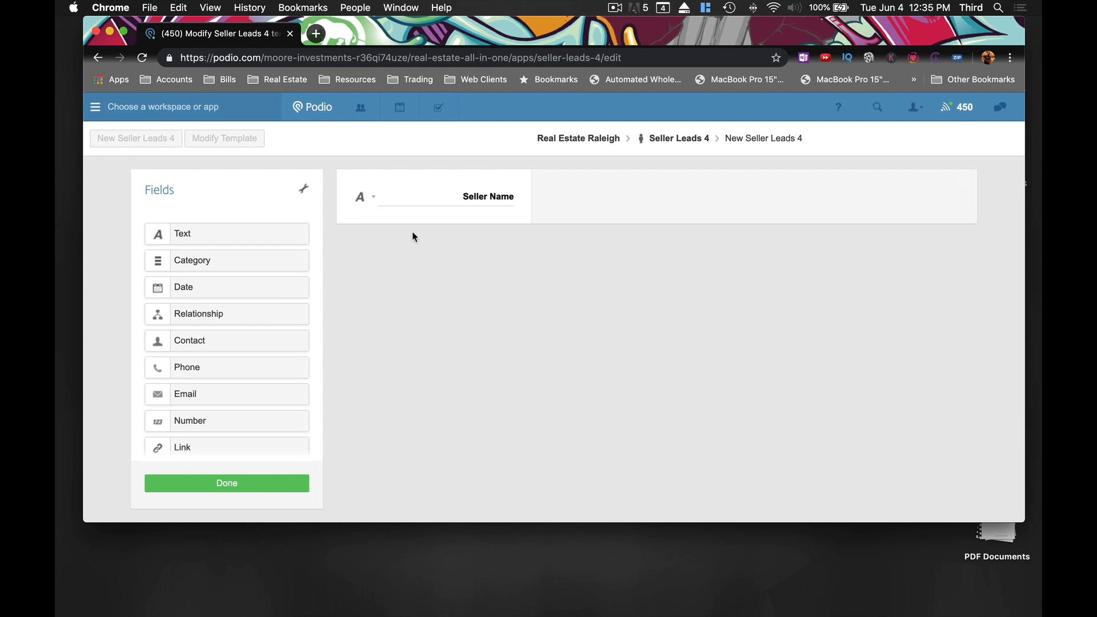
pyautogui.click(374, 200)
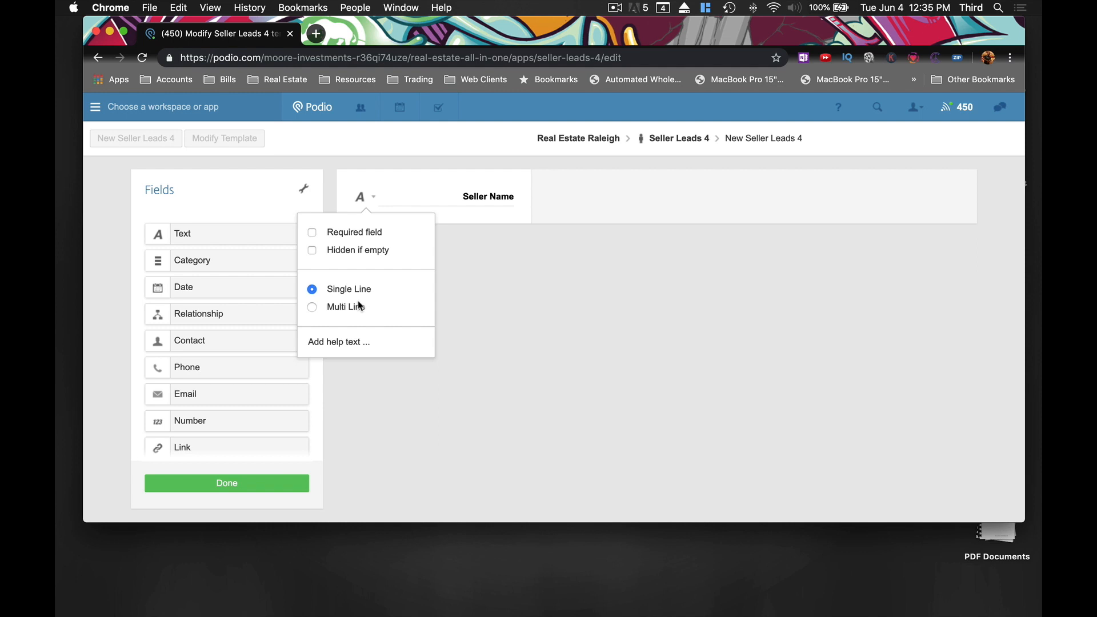
pyautogui.click(629, 330)
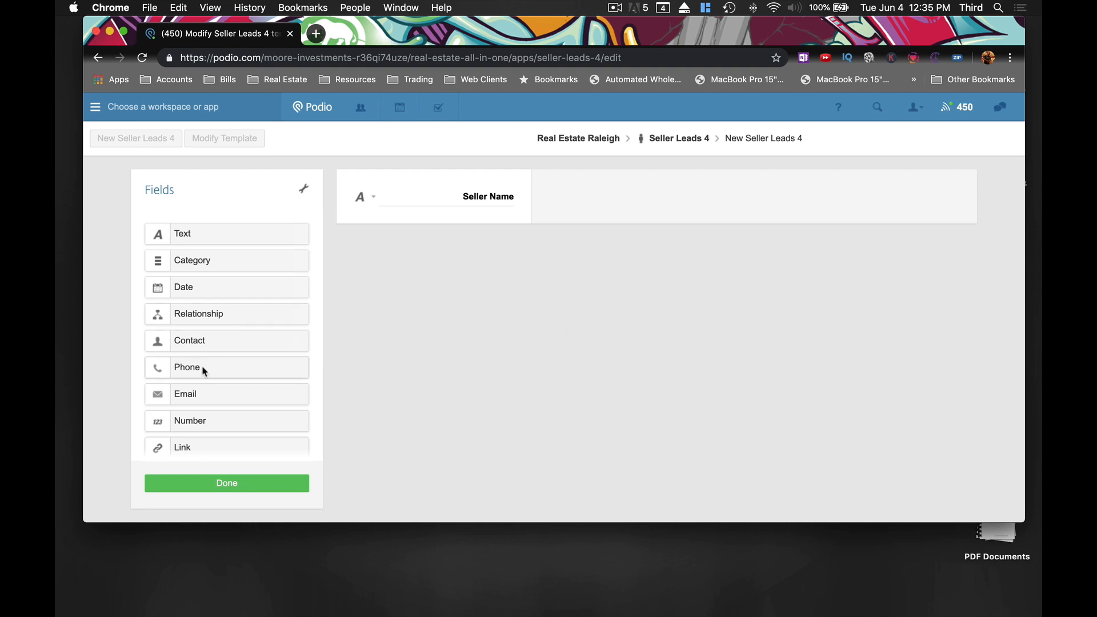
# Add a phone field named Sellers Phone and, below it, a location field named Property Address
pyautogui.moveTo(201, 370); pyautogui.dragTo(465, 262)
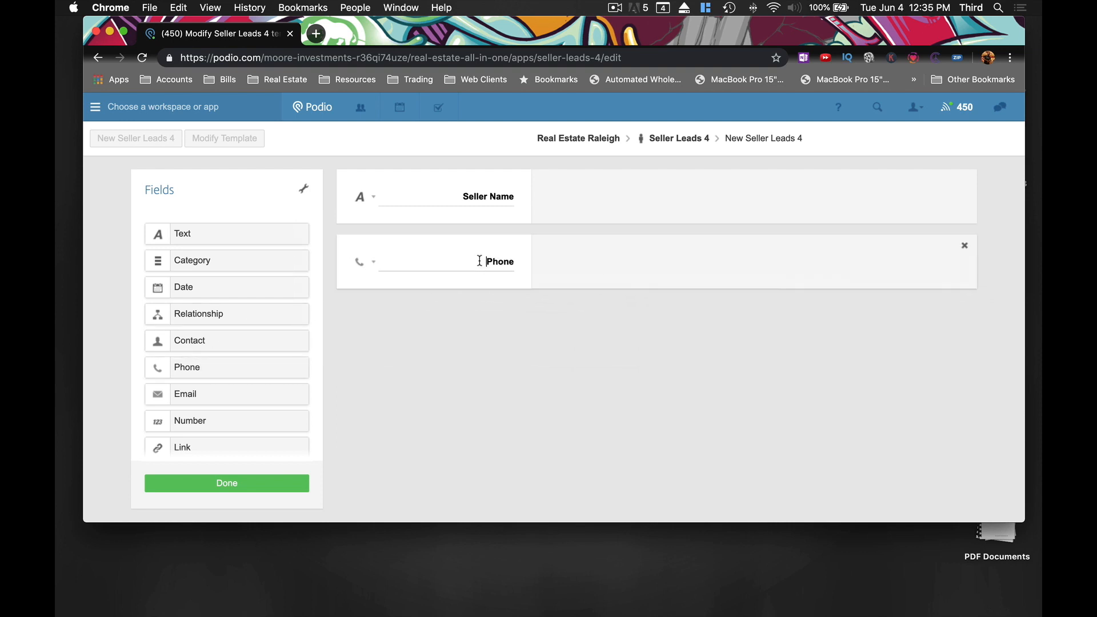
pyautogui.write('Sellers')
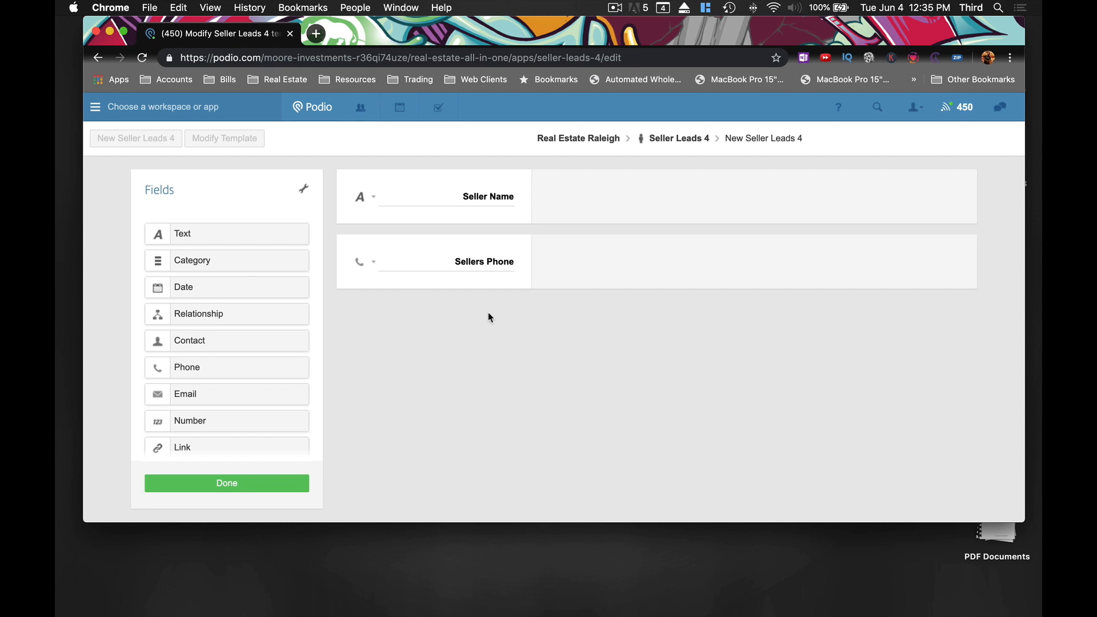
pyautogui.scroll(-5, 235, 358)
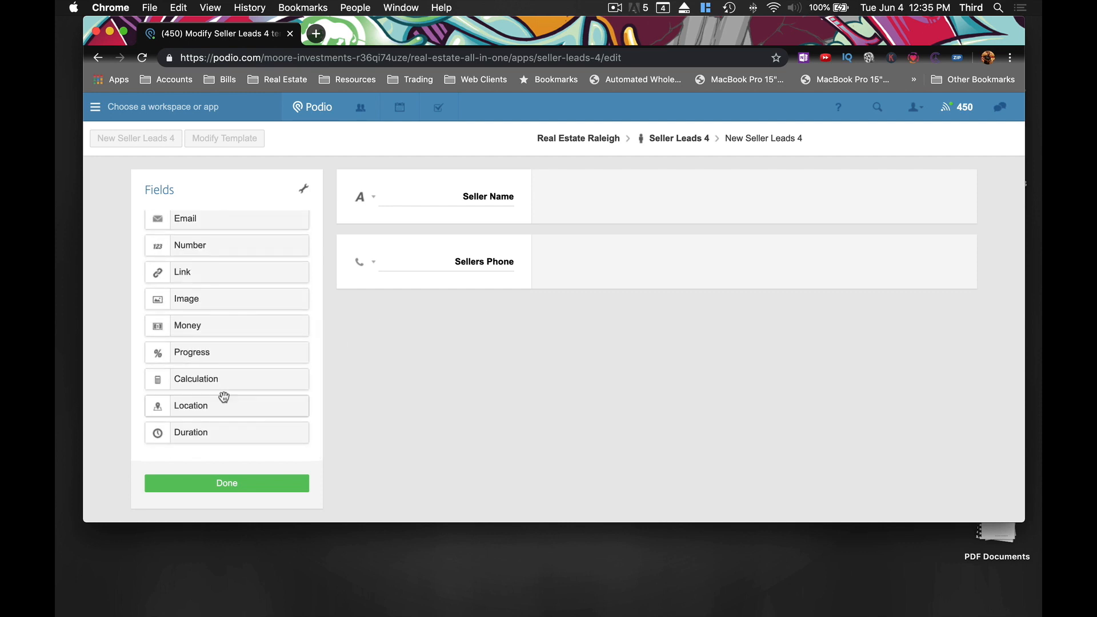
pyautogui.moveTo(218, 407); pyautogui.dragTo(461, 341)
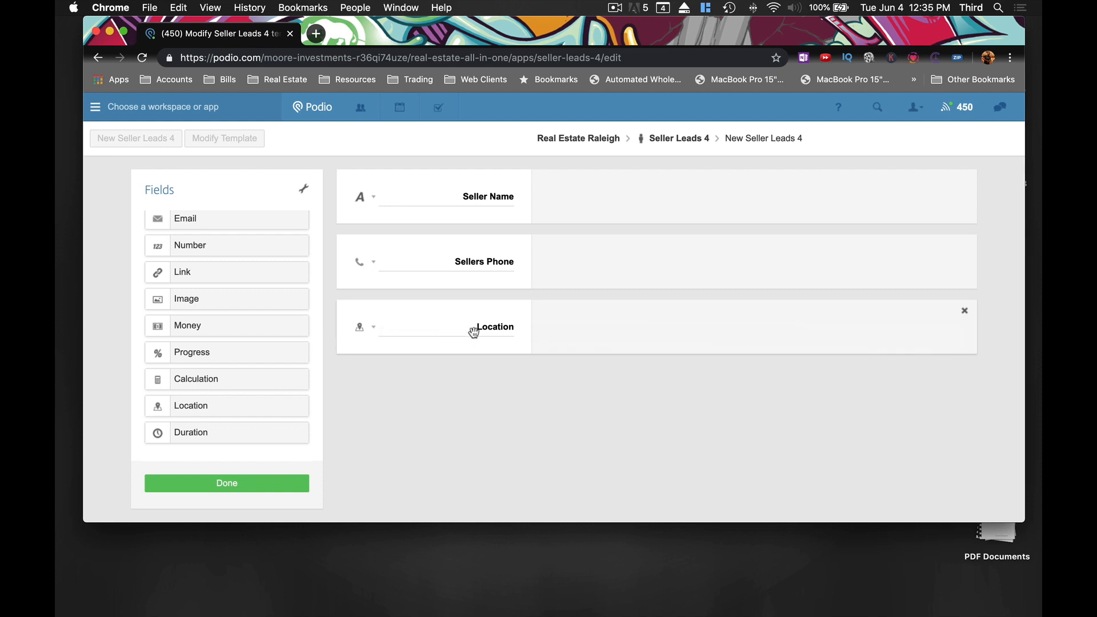
pyautogui.doubleClick(478, 326)
pyautogui.write('Property Address')
# Add an email field below Property Address and name it Seller Email
pyautogui.scroll(1, 164, 331)
pyautogui.scroll(3, 164, 331)
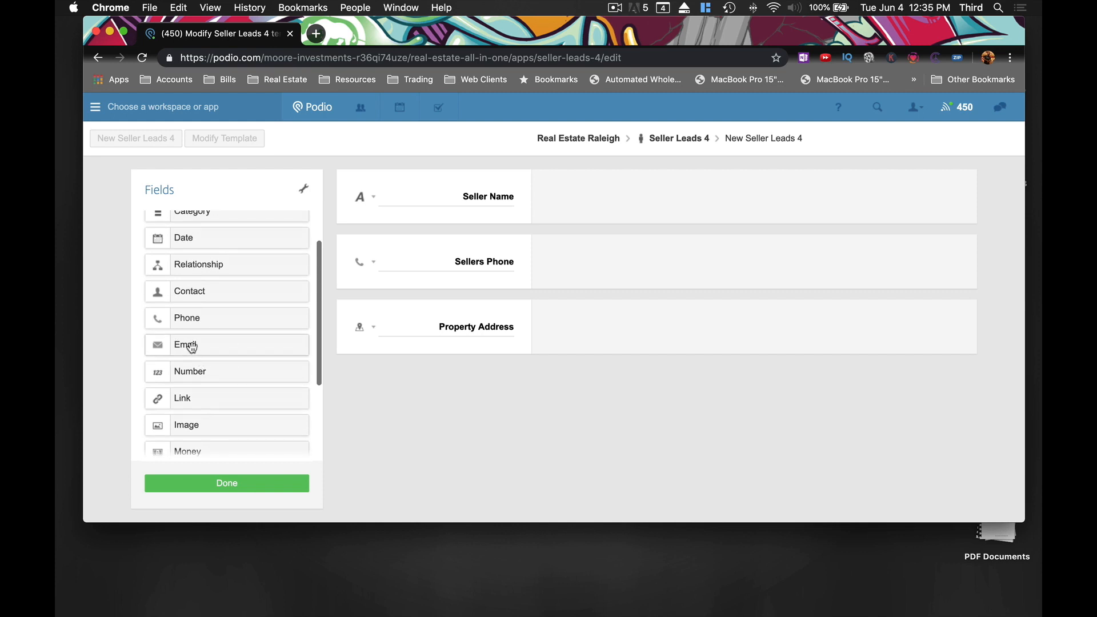
pyautogui.moveTo(185, 345); pyautogui.dragTo(412, 372)
pyautogui.doubleClick(486, 391)
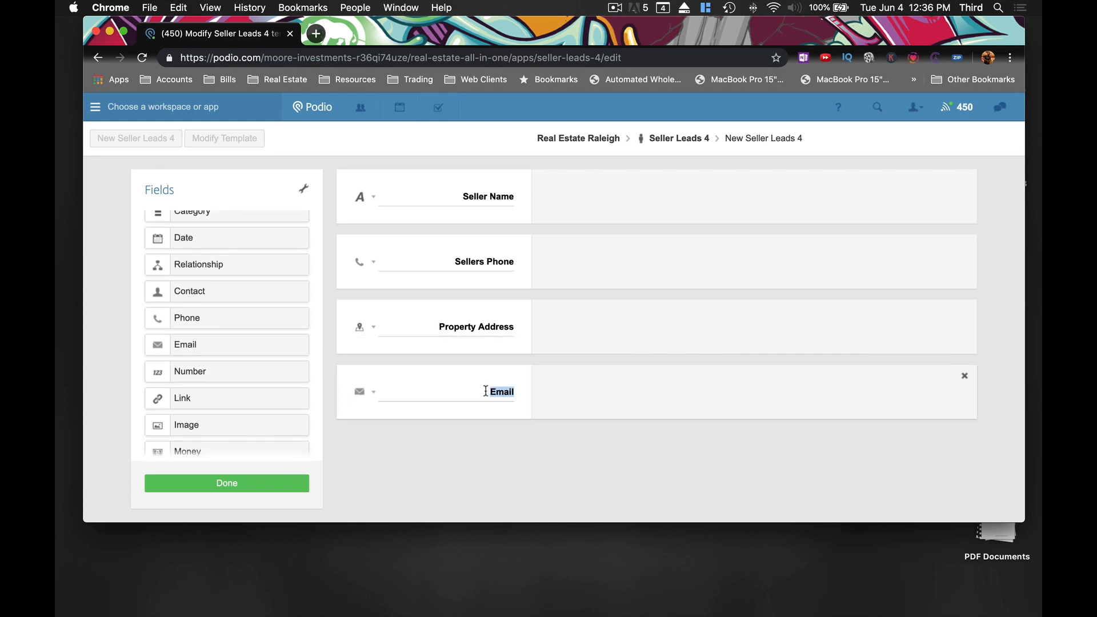
pyautogui.click(485, 392)
pyautogui.write('Seller')
pyautogui.scroll(3, 230, 356)
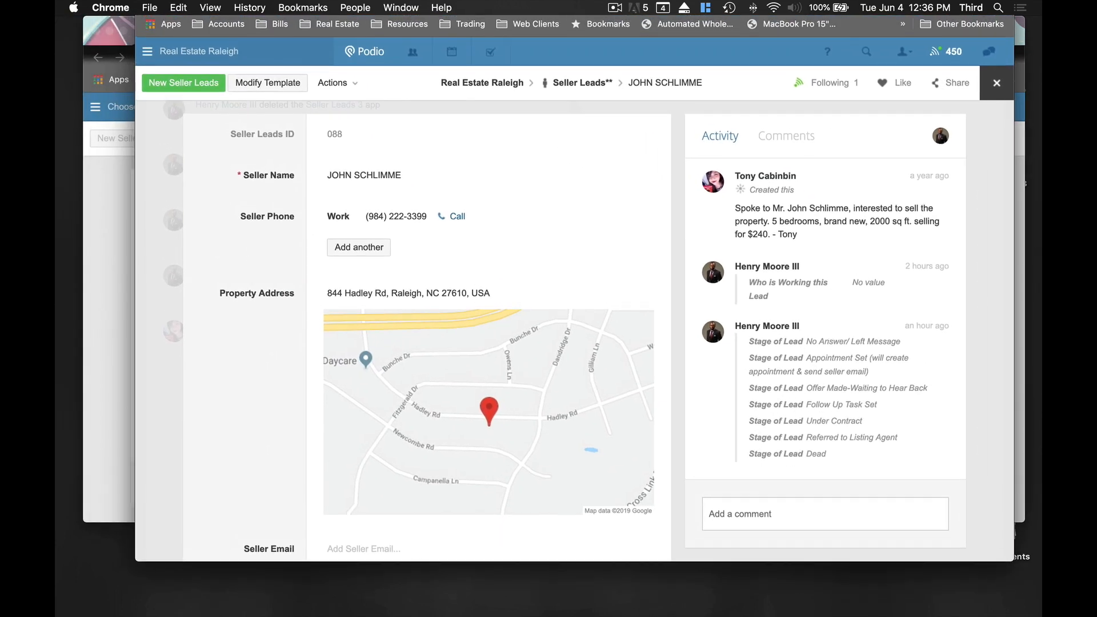
# In the existing seller lead, cycle Stage of Lead through New, Initial Contact Made and No Answer/ Left Message, ending on Appointment Set
pyautogui.scroll(-6, 634, 321)
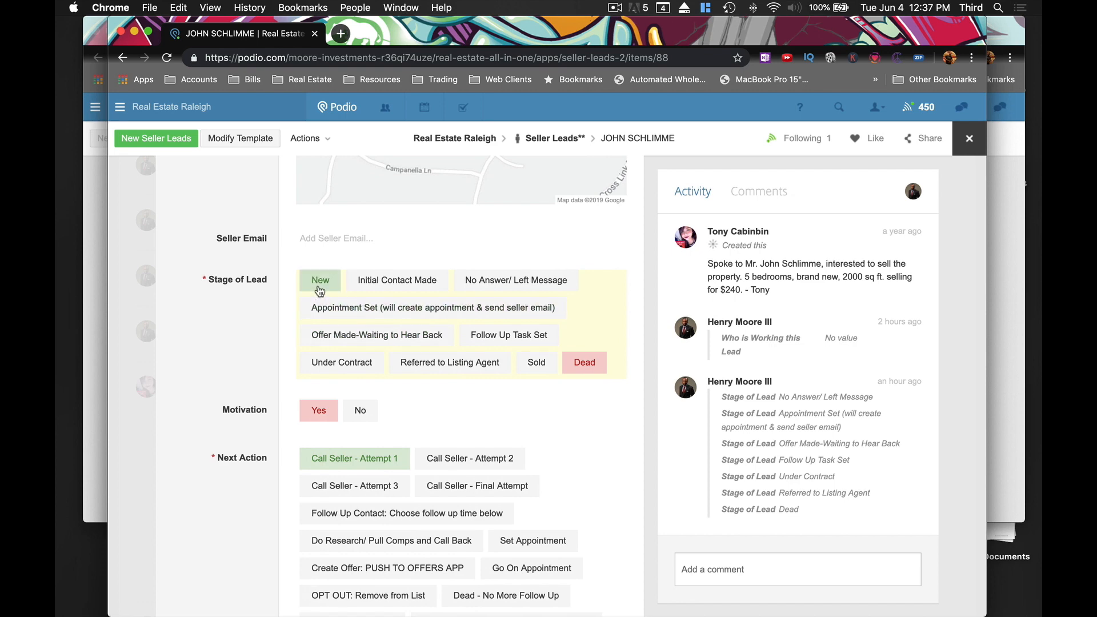
pyautogui.click(319, 285)
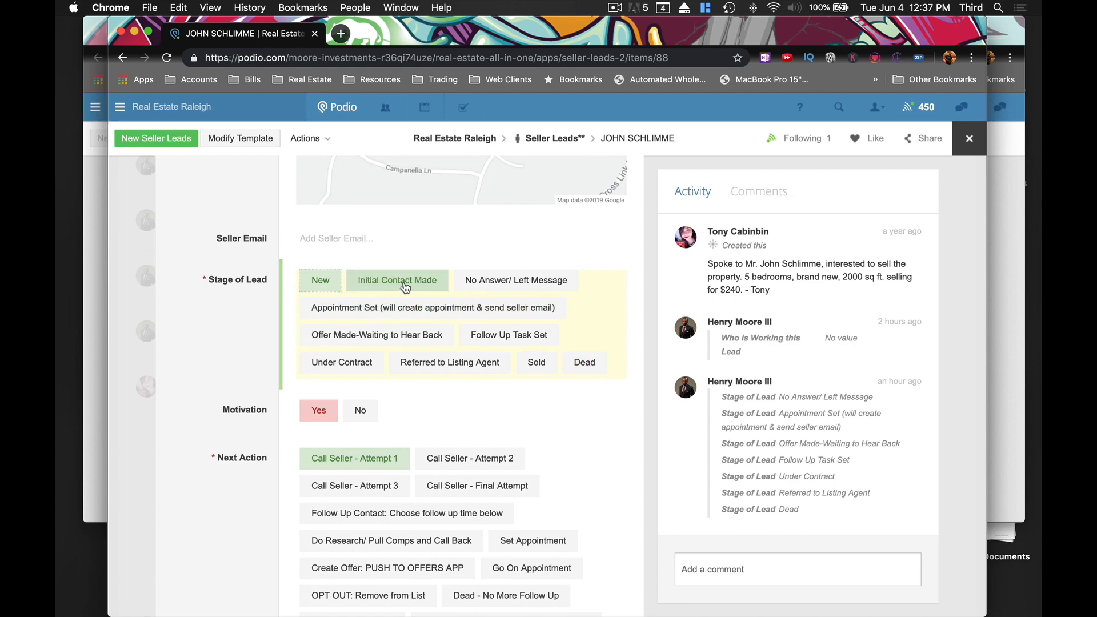
pyautogui.click(408, 287)
pyautogui.click(509, 284)
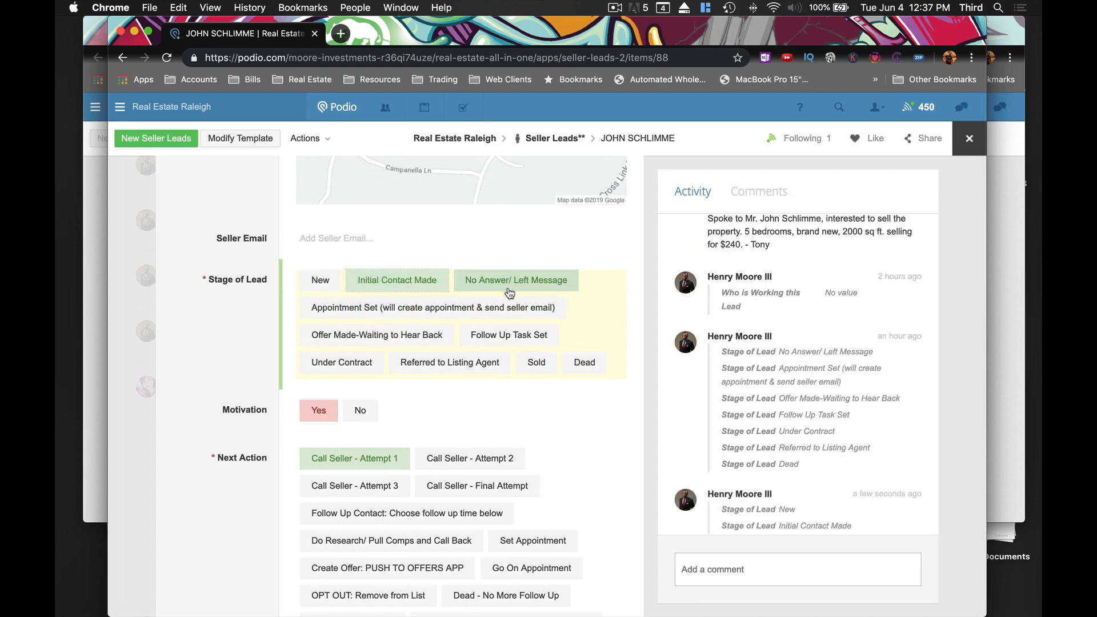
pyautogui.click(480, 314)
# Set the lead's Next Action to "Follow Up Contact: Choose follow up time below" and review the surrounding category fields
pyautogui.scroll(-3, 376, 370)
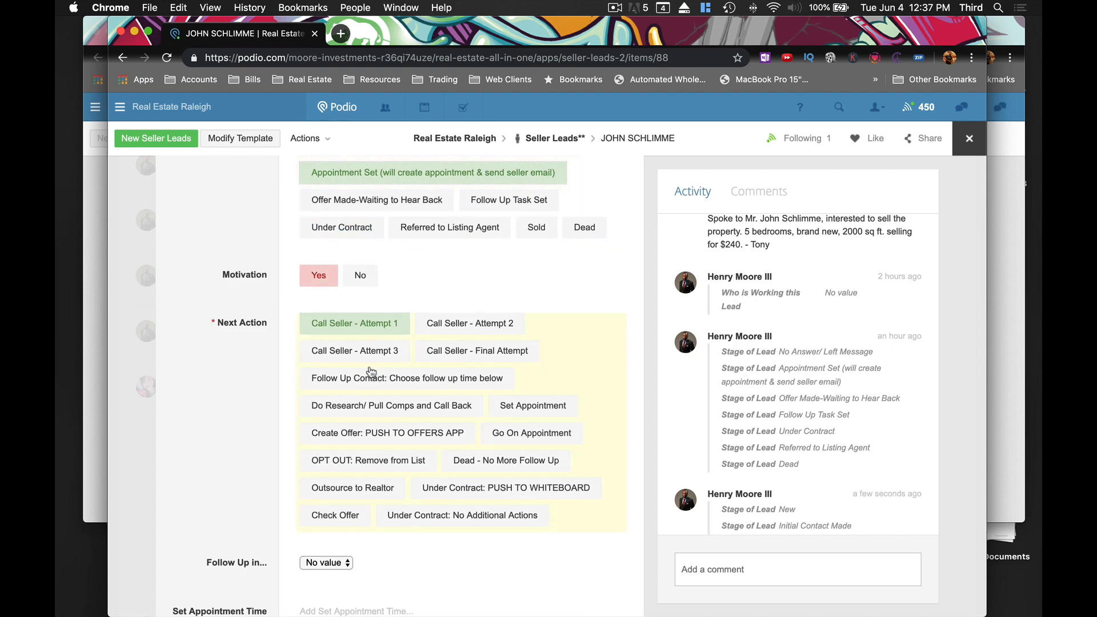
pyautogui.scroll(2, 371, 372)
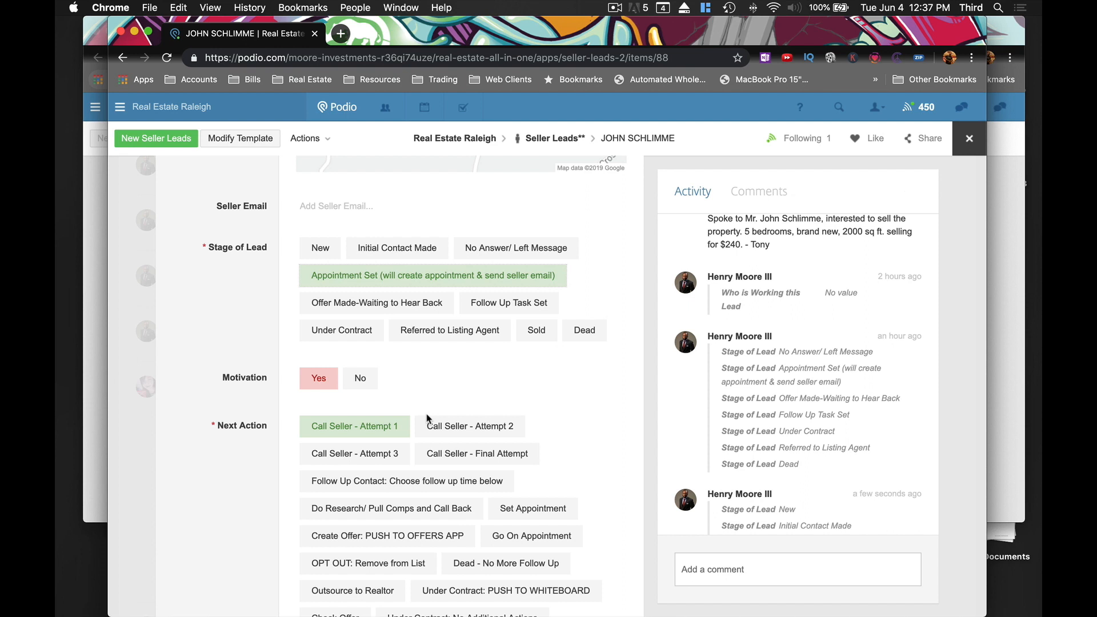
pyautogui.scroll(-2, 426, 419)
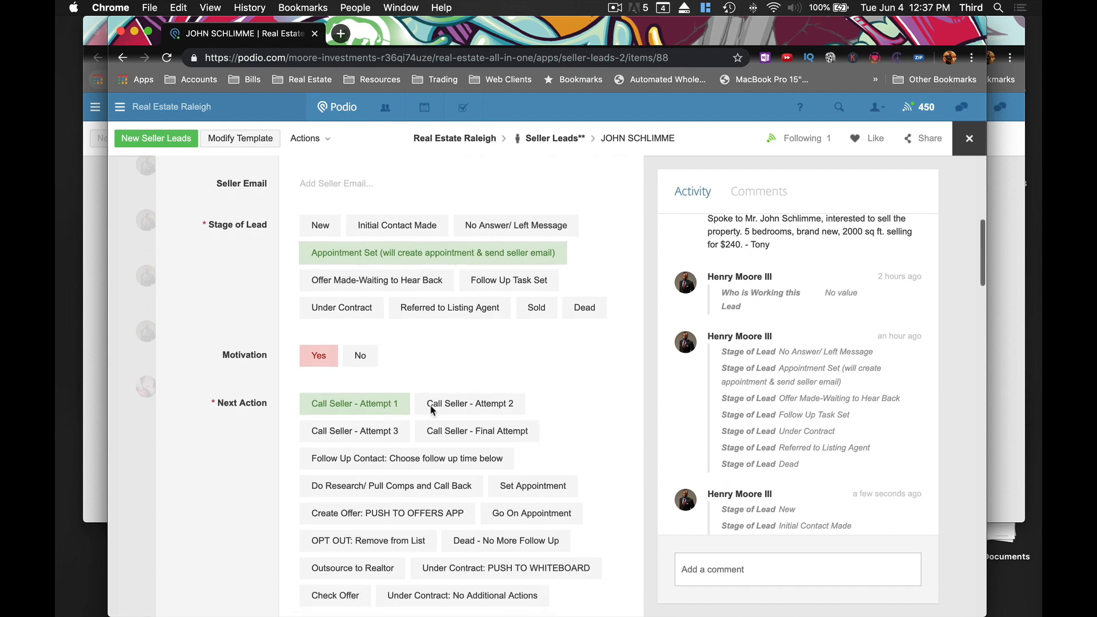
pyautogui.click(371, 423)
pyautogui.click(422, 426)
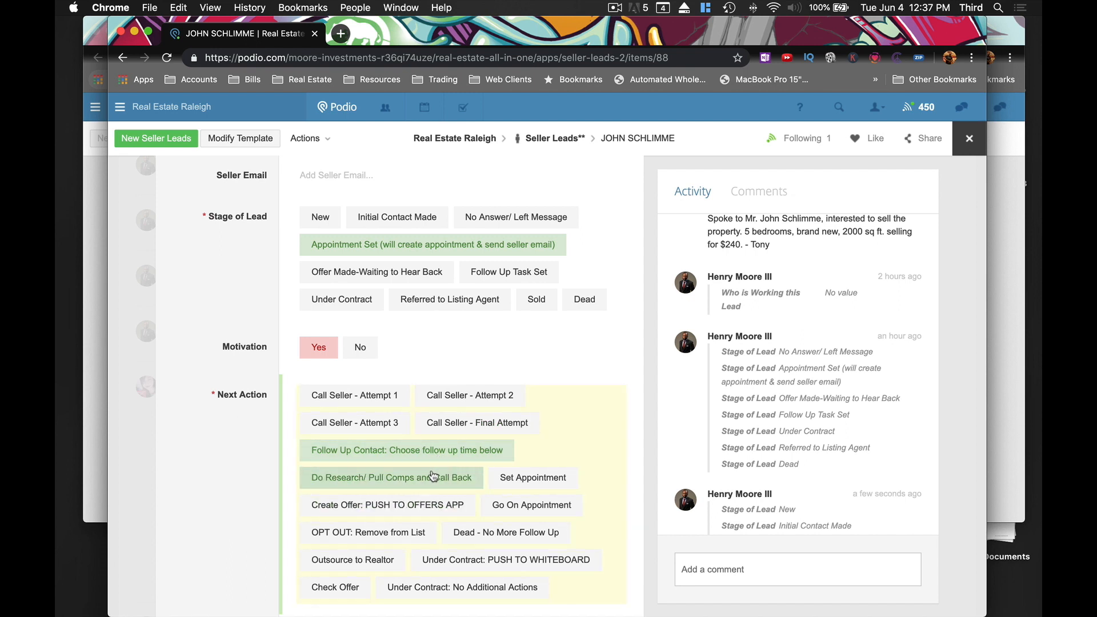
pyautogui.scroll(-3, 448, 478)
pyautogui.scroll(7, 448, 398)
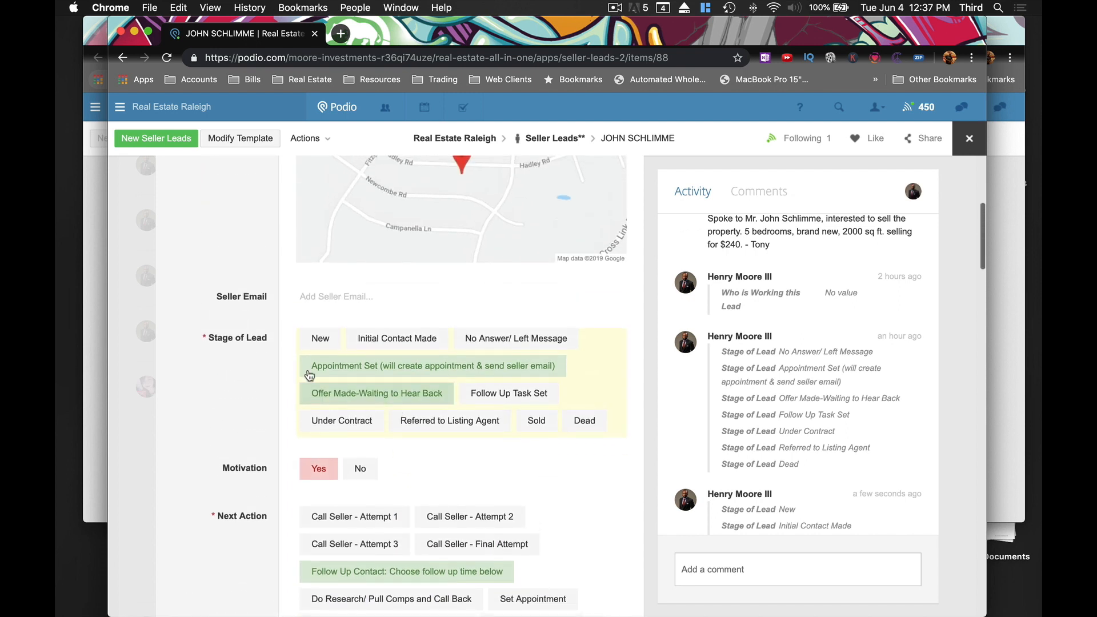
# Return to the Seller Leads 4 template and add a category field named Next Action below Seller Email
pyautogui.moveTo(491, 30); pyautogui.dragTo(55, 0)
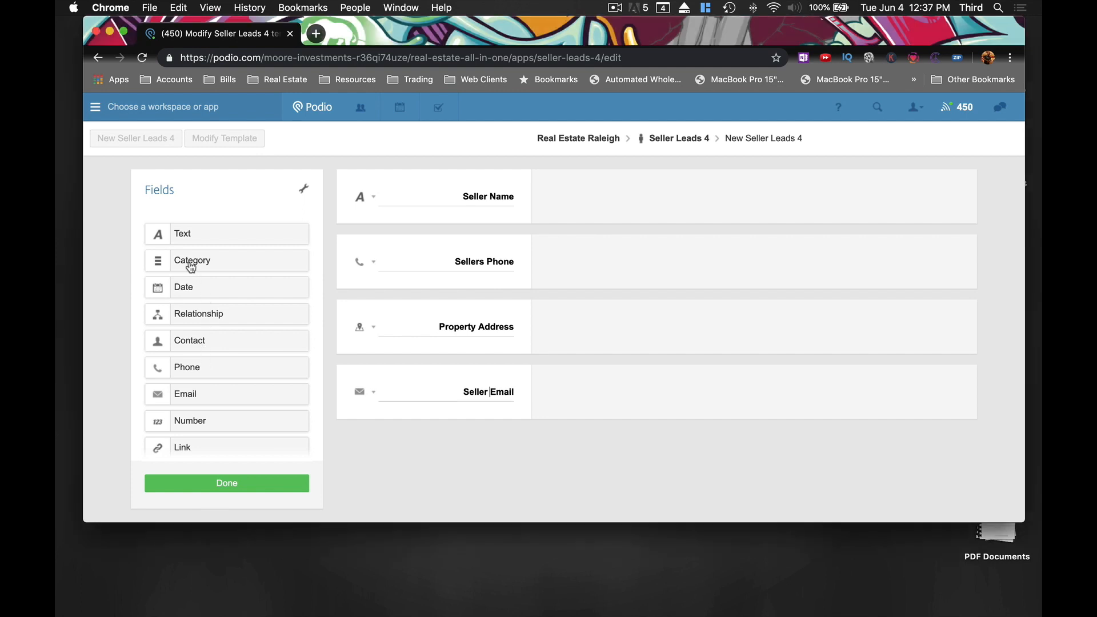
pyautogui.moveTo(200, 260); pyautogui.dragTo(378, 422)
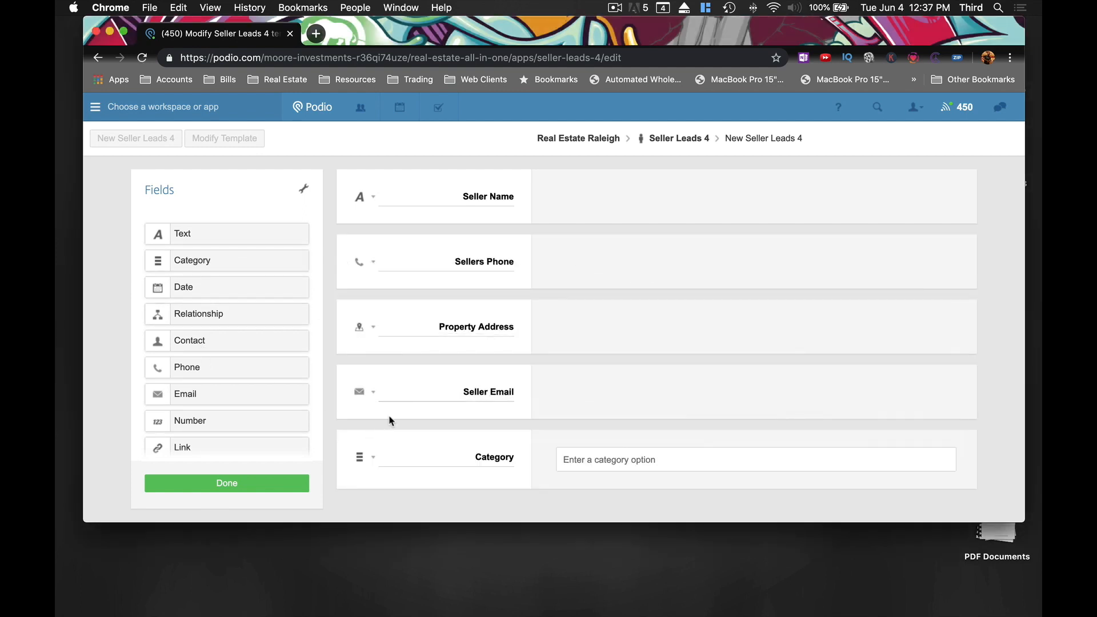
pyautogui.doubleClick(486, 440)
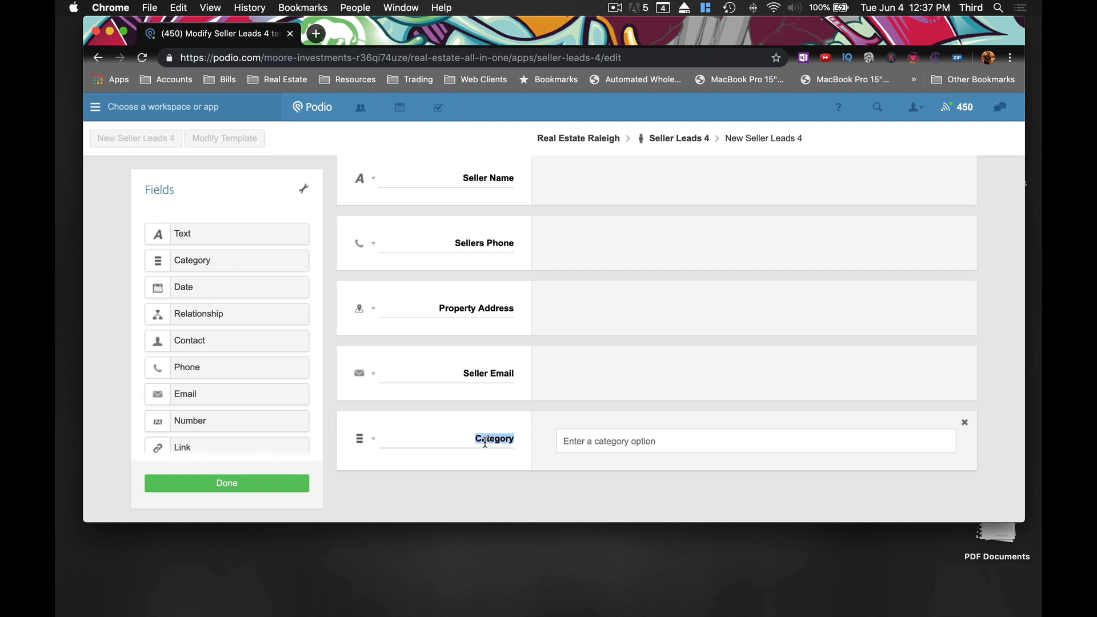
pyautogui.write('Next Ad')
pyautogui.write('tion')
pyautogui.press('Tab')
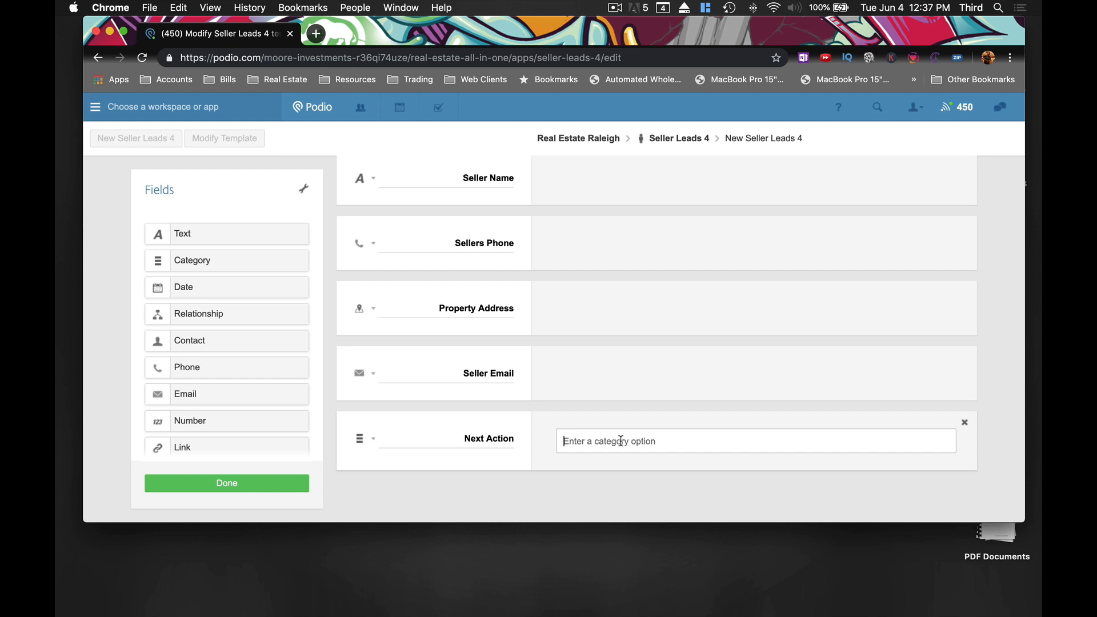
# Add the category options New Lead and Research the Lead to the Next Action field
pyautogui.write('New Lead')
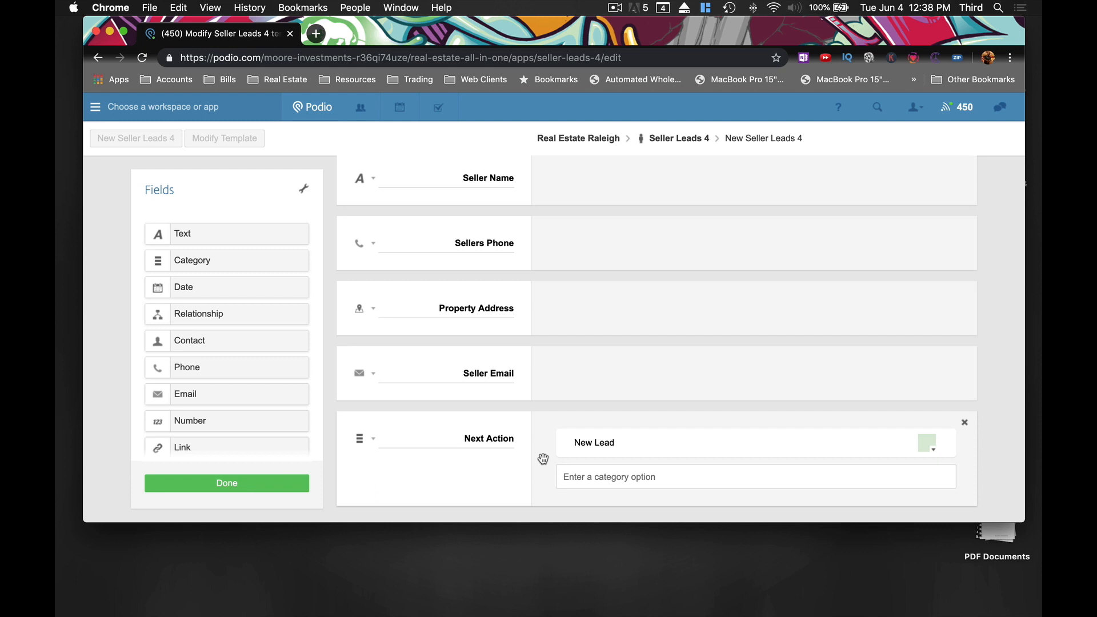
pyautogui.scroll(-1, 542, 459)
pyautogui.click(629, 445)
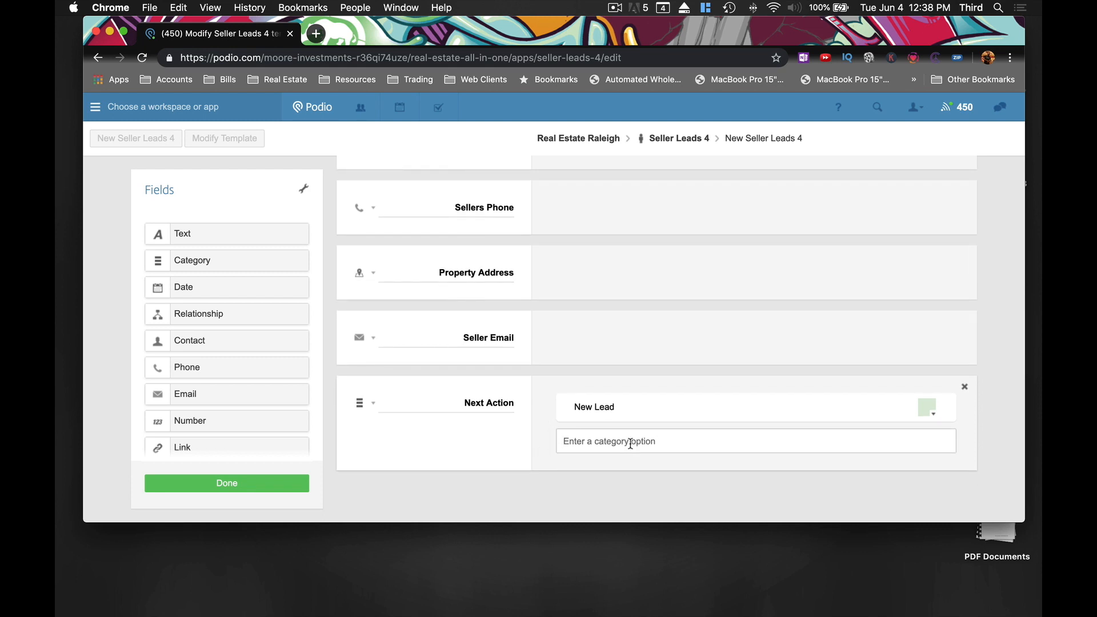
pyautogui.write('Research the Lead')
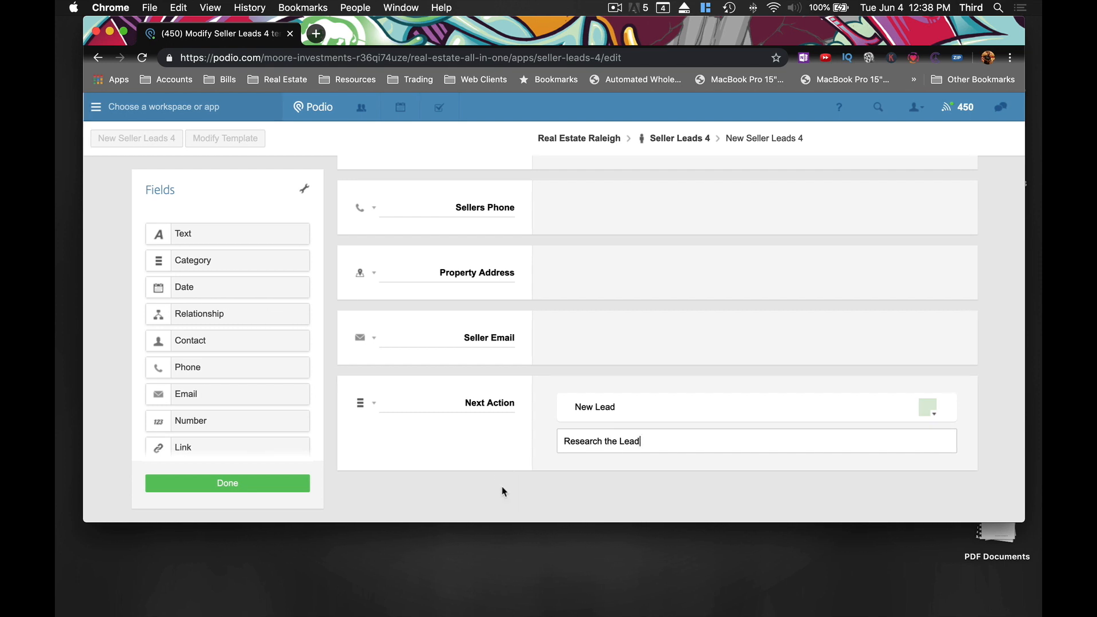
pyautogui.press('Return')
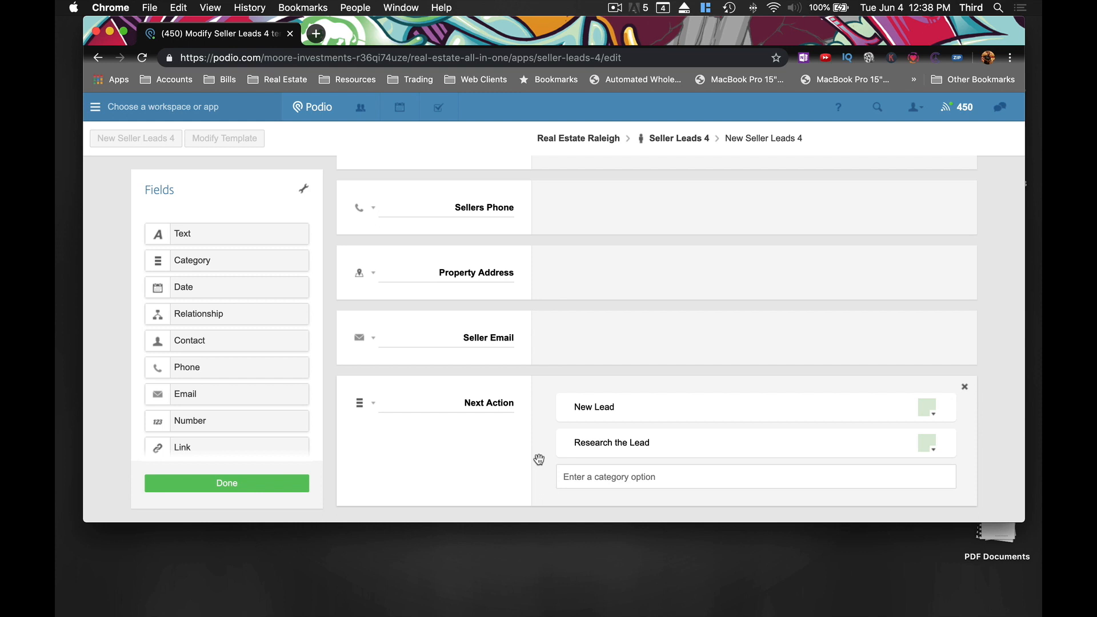
# Add the options Follow Up and Ready for Offer to the Next Action field
pyautogui.scroll(-2, 538, 460)
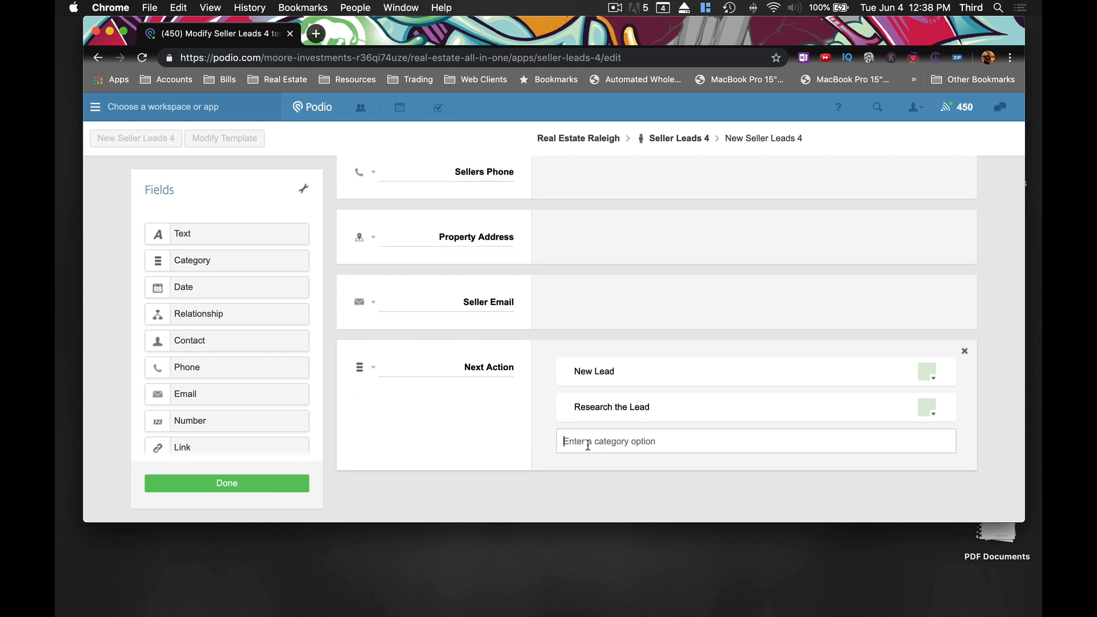
pyautogui.write('Follow Up')
pyautogui.press('Return')
pyautogui.scroll(-2, 533, 458)
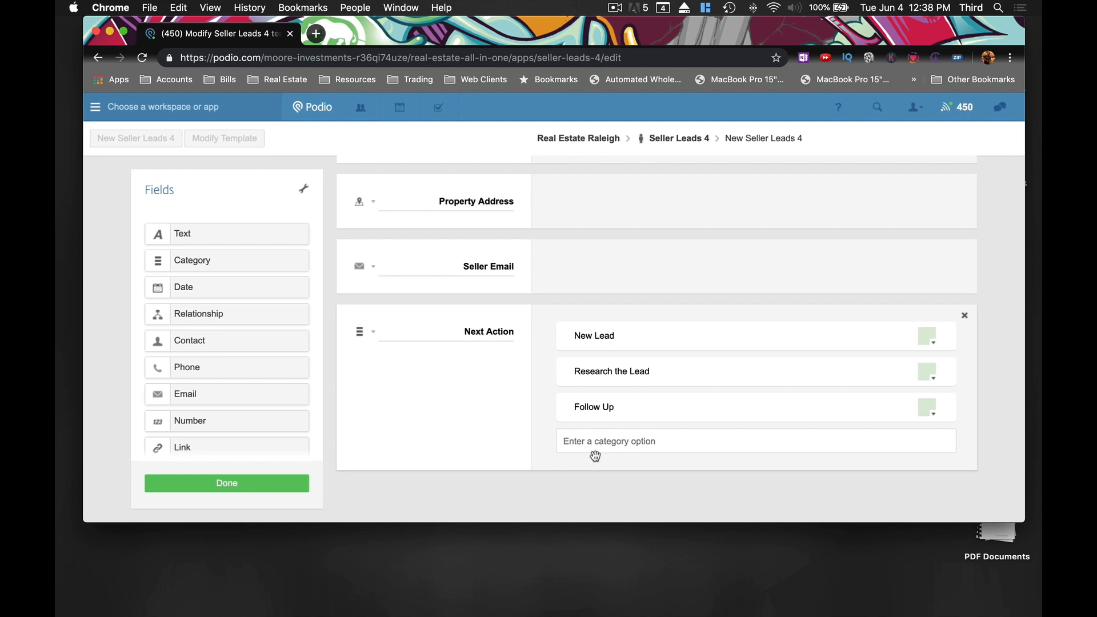
pyautogui.click(611, 443)
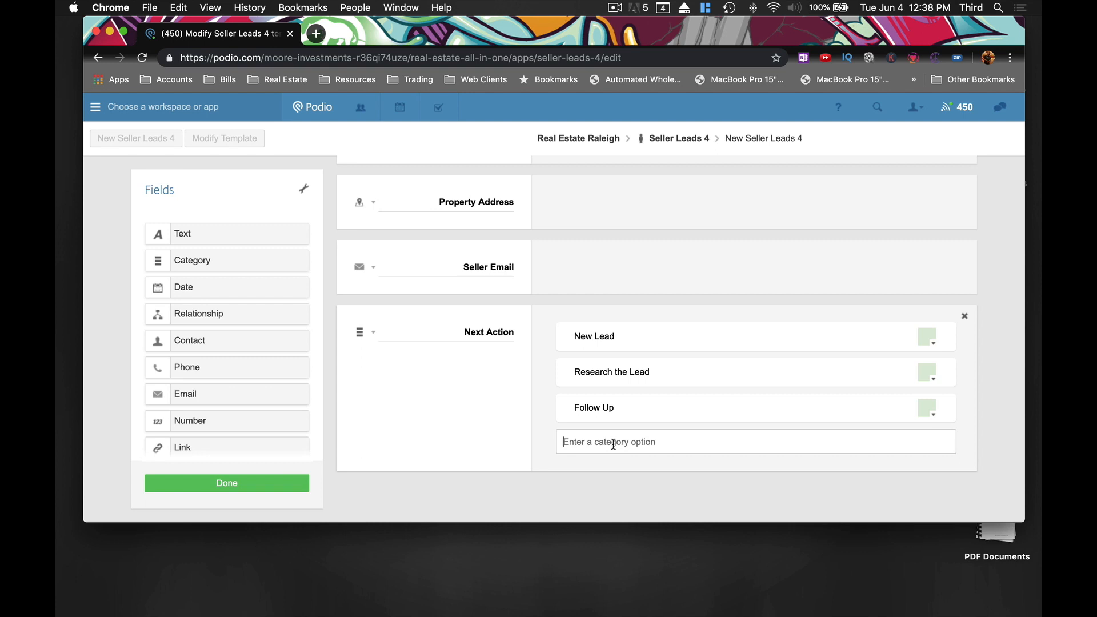
pyautogui.write('Ready for Offer')
pyautogui.press('Return')
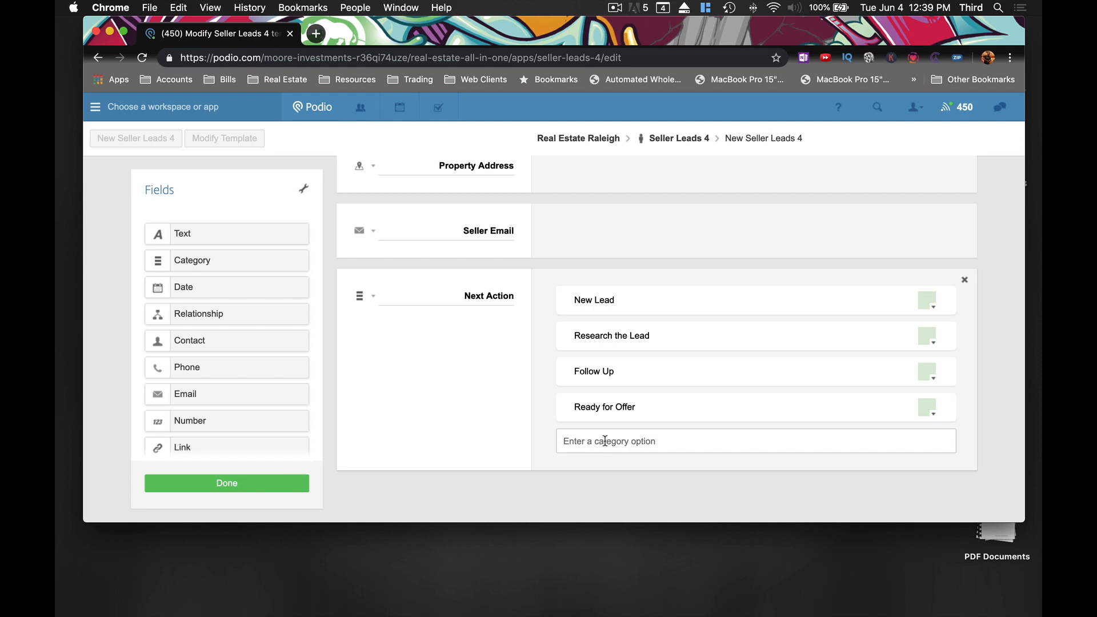
# Add the Next Action options "Offer Sent - Waiting to hear back" and "Offer Rejected/ Counter Offer"
pyautogui.write('Offer Sent  - Waiting to ')
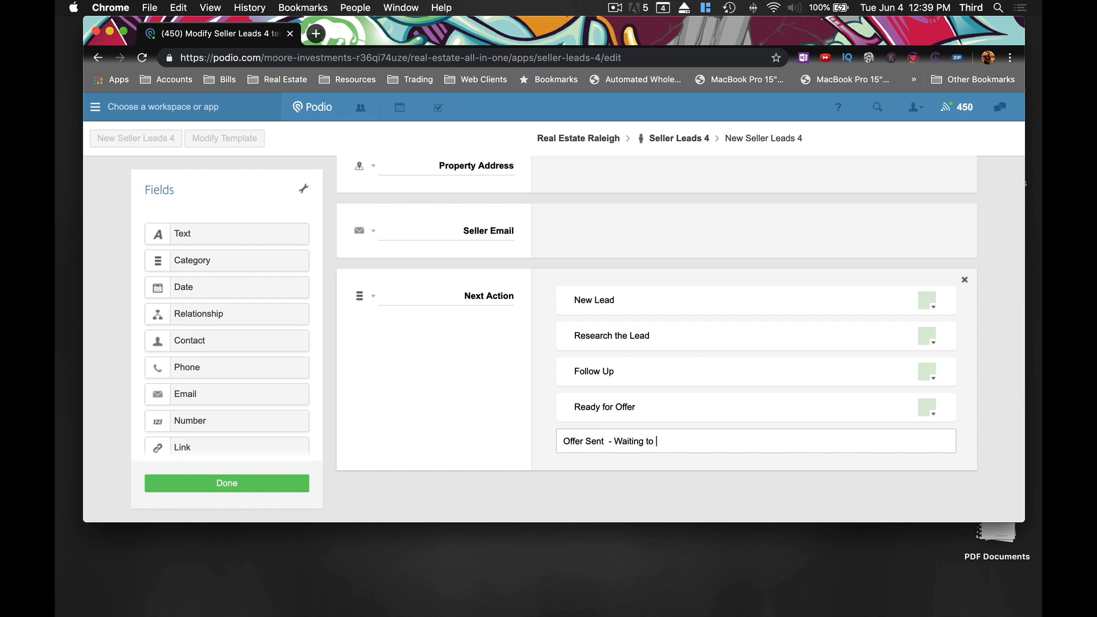
pyautogui.write('hear back')
pyautogui.press('Return')
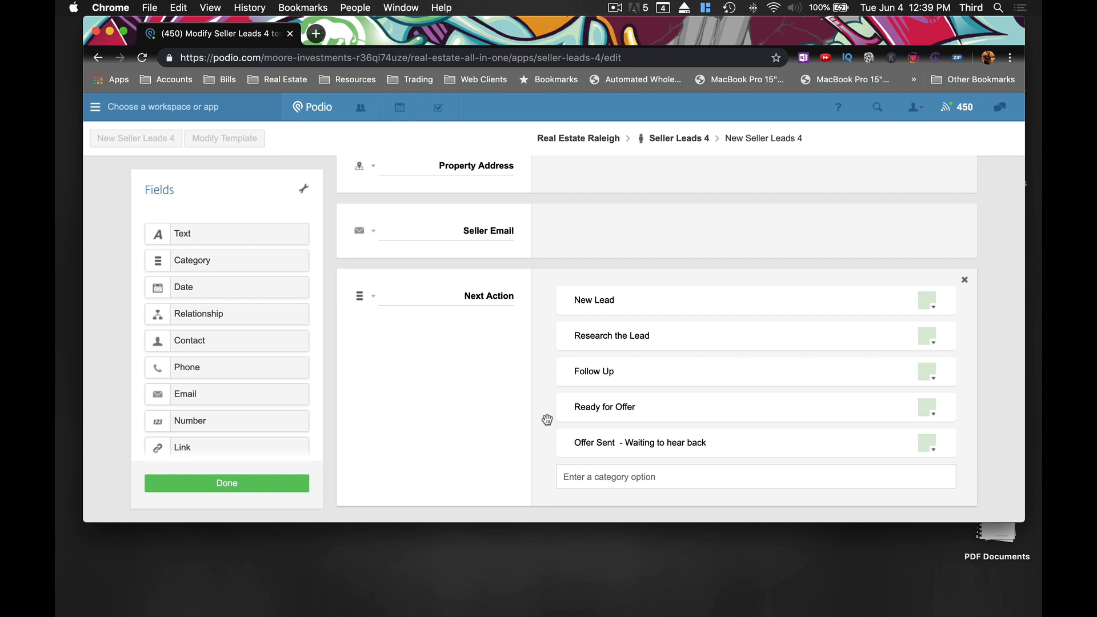
pyautogui.scroll(-1, 629, 416)
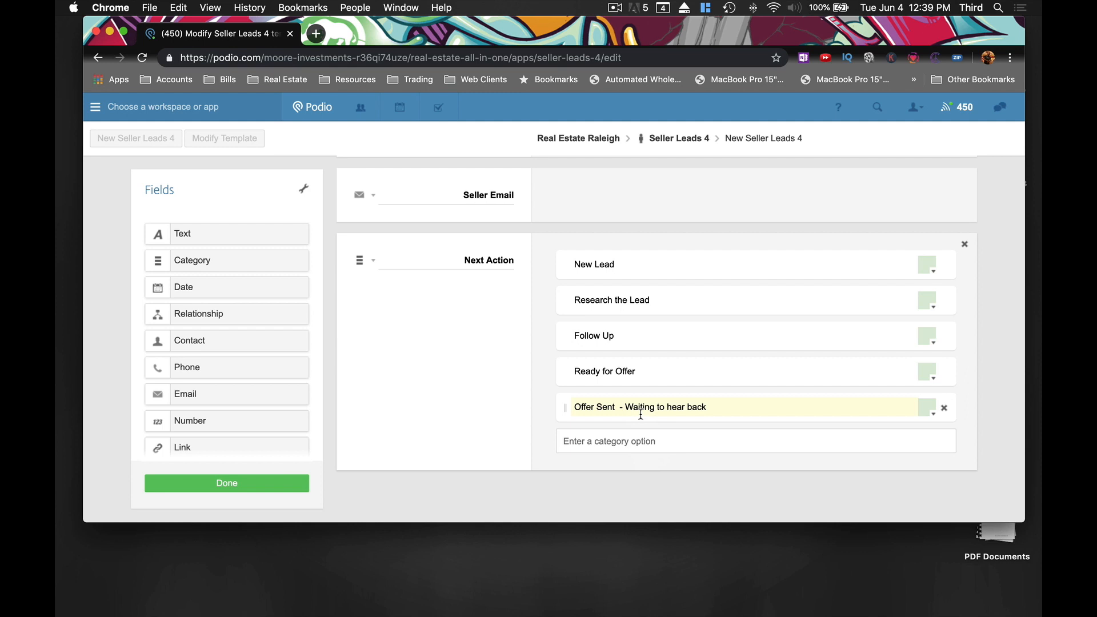
pyautogui.click(627, 441)
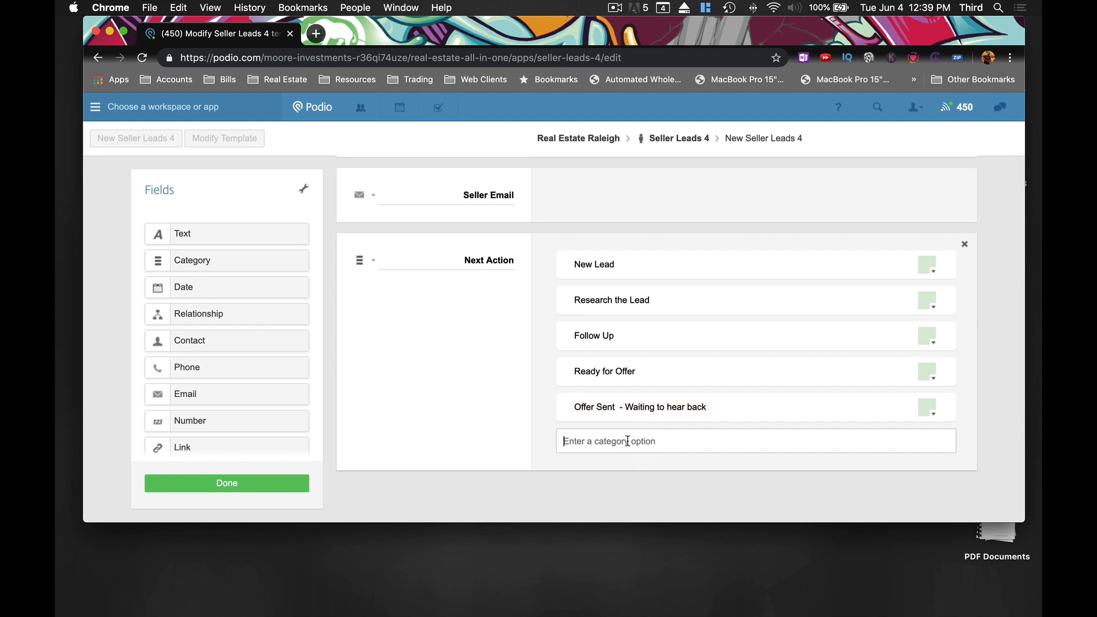
pyautogui.write('Offer Rejected/')
pyautogui.write('  Counter Offer')
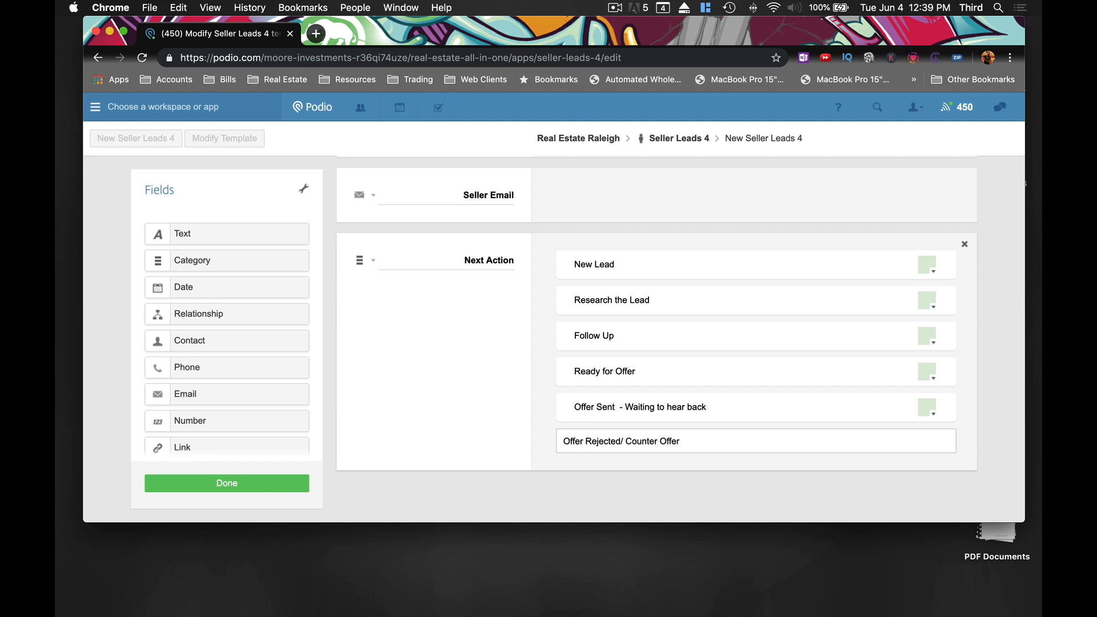
pyautogui.press('Return')
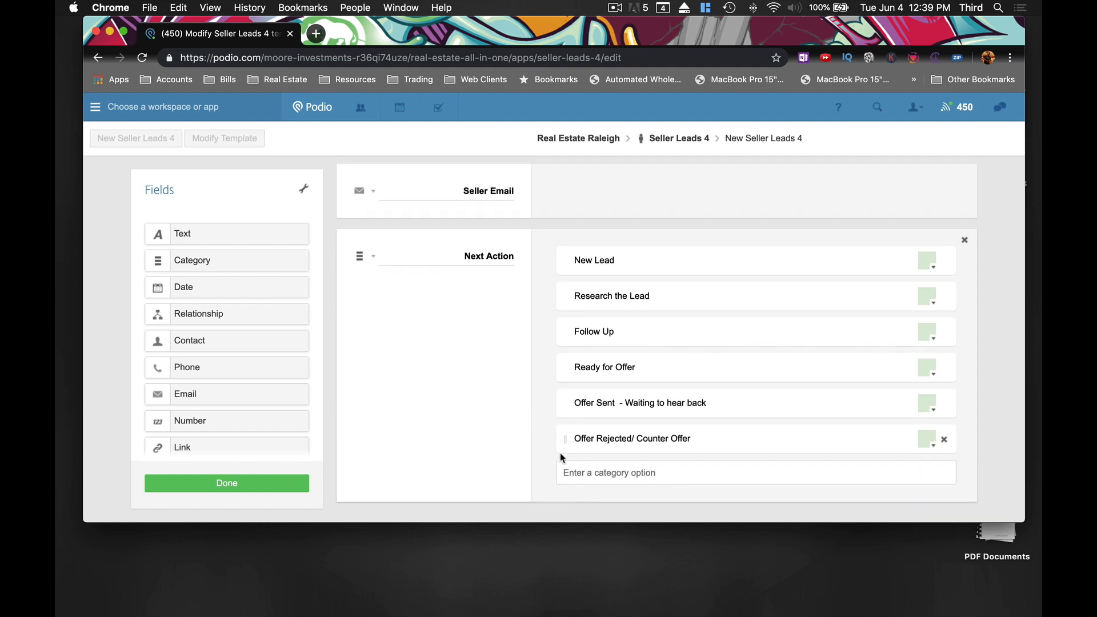
# Add a Refer to Realtor option at the end of the Next Action list
pyautogui.scroll(-2, 560, 458)
pyautogui.click(583, 443)
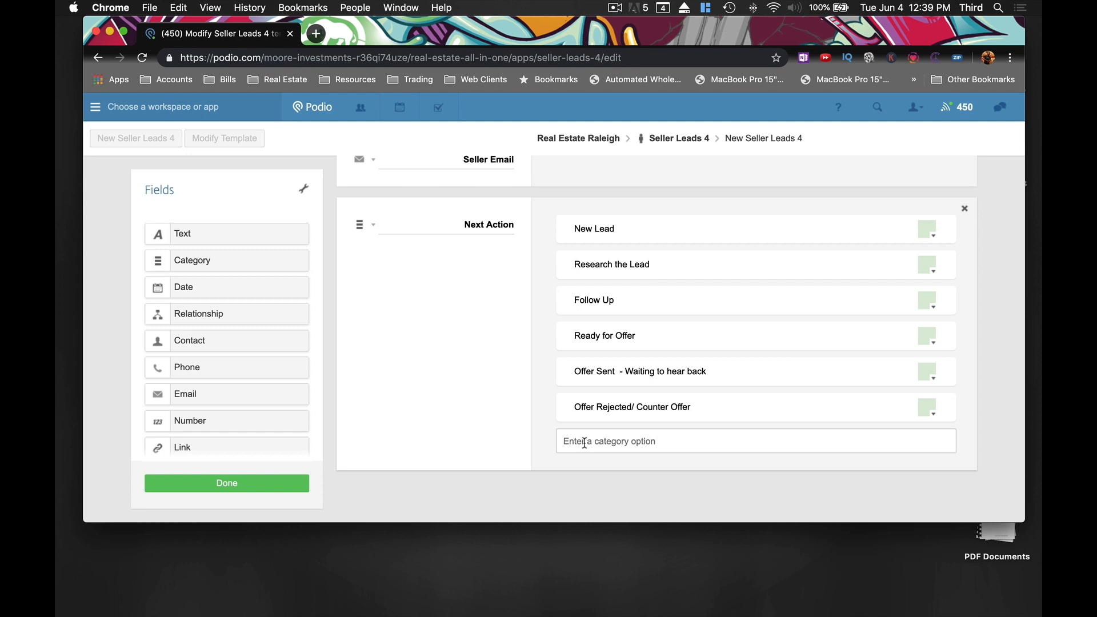
pyautogui.write('Refer to Realtor')
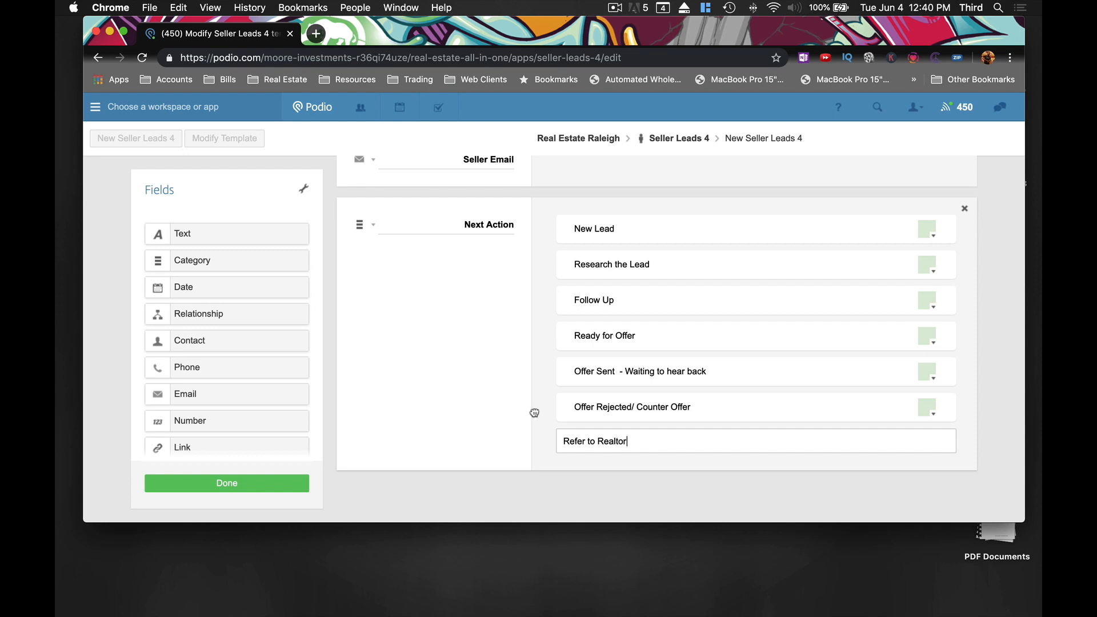
pyautogui.press('Return')
# Add the Next Action option "Under Contract/ Find Buyer" below Refer to Realtor, with Buyer capitalised
pyautogui.scroll(-2, 546, 426)
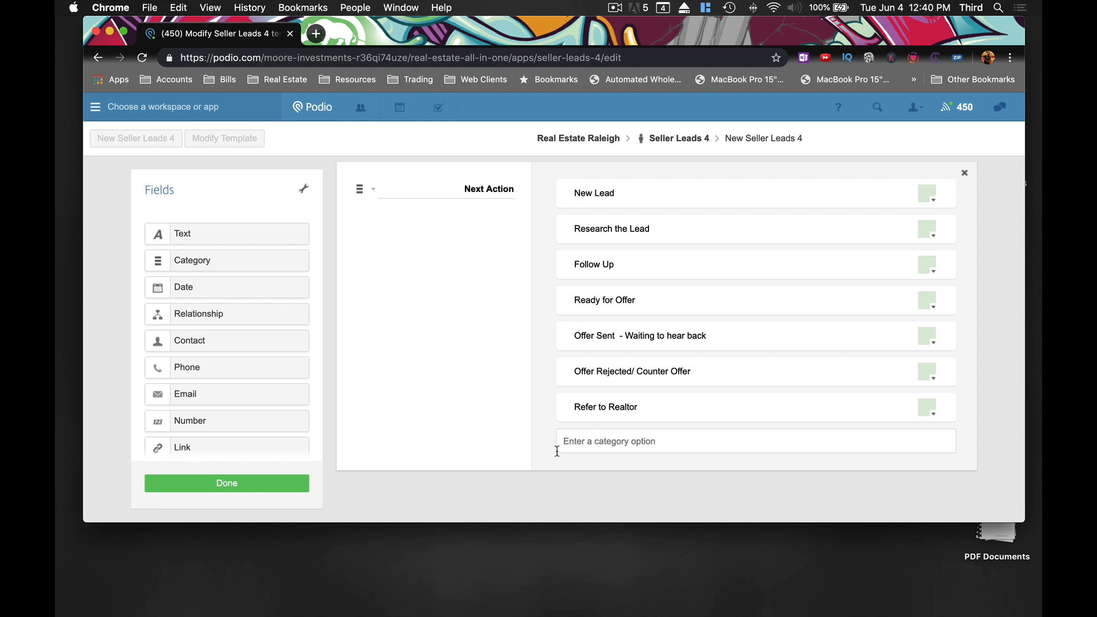
pyautogui.click(594, 439)
pyautogui.write('Under Contract')
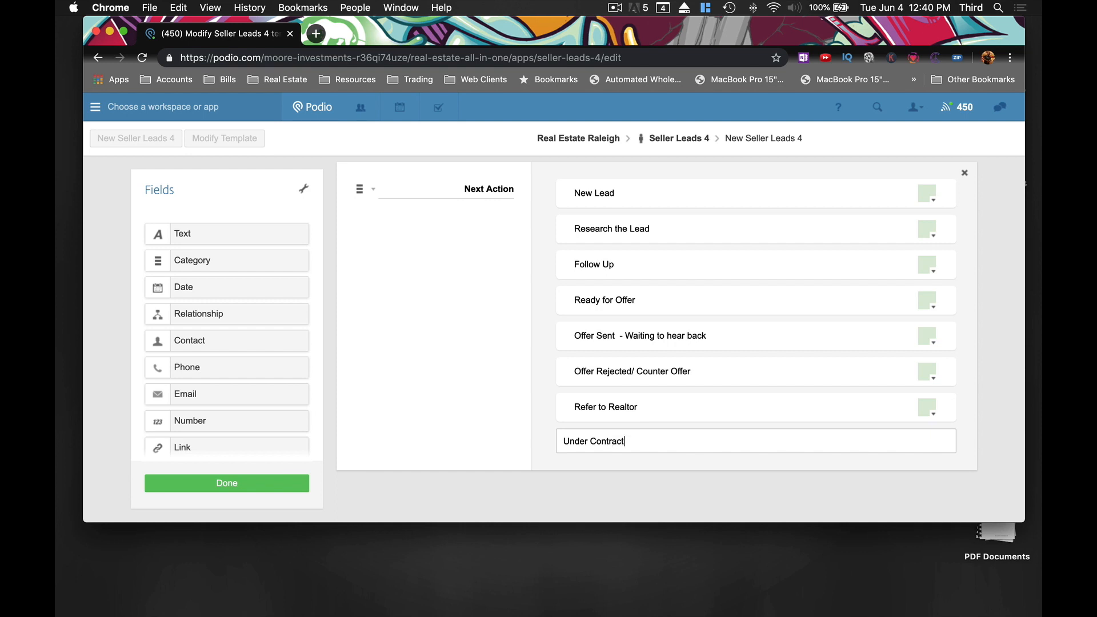
pyautogui.write('/ Find buyer')
pyautogui.press('Return')
pyautogui.scroll(-1, 622, 447)
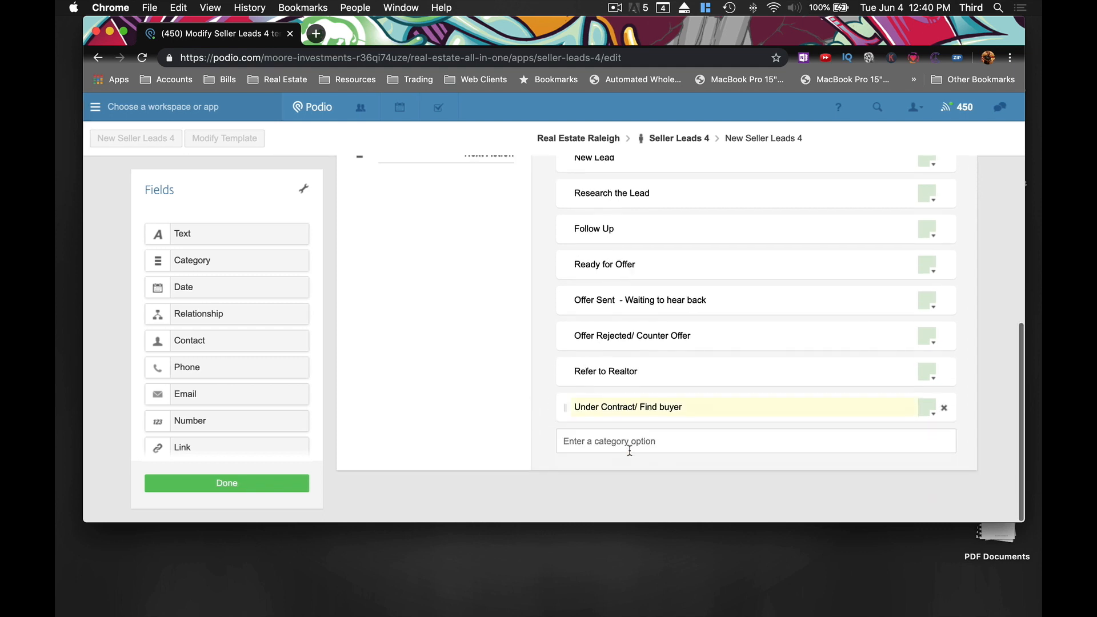
pyautogui.moveTo(660, 407); pyautogui.dragTo(665, 407)
pyautogui.write('B')
# Add the Next Action option "Set Closing Date", capitalising each word
pyautogui.click(651, 441)
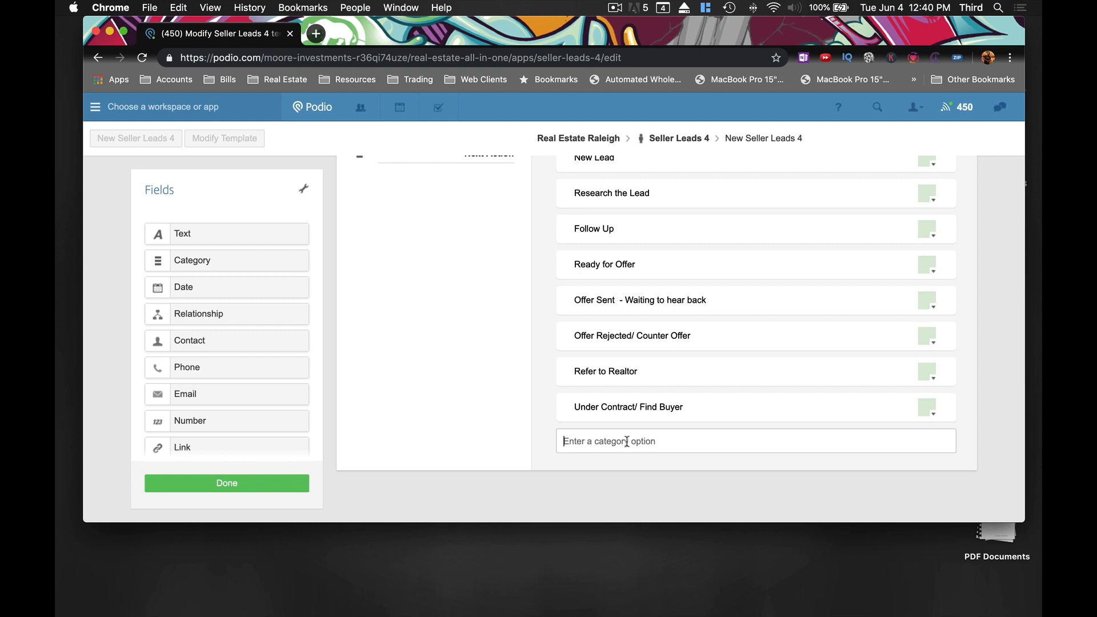
pyautogui.write('Set closing date')
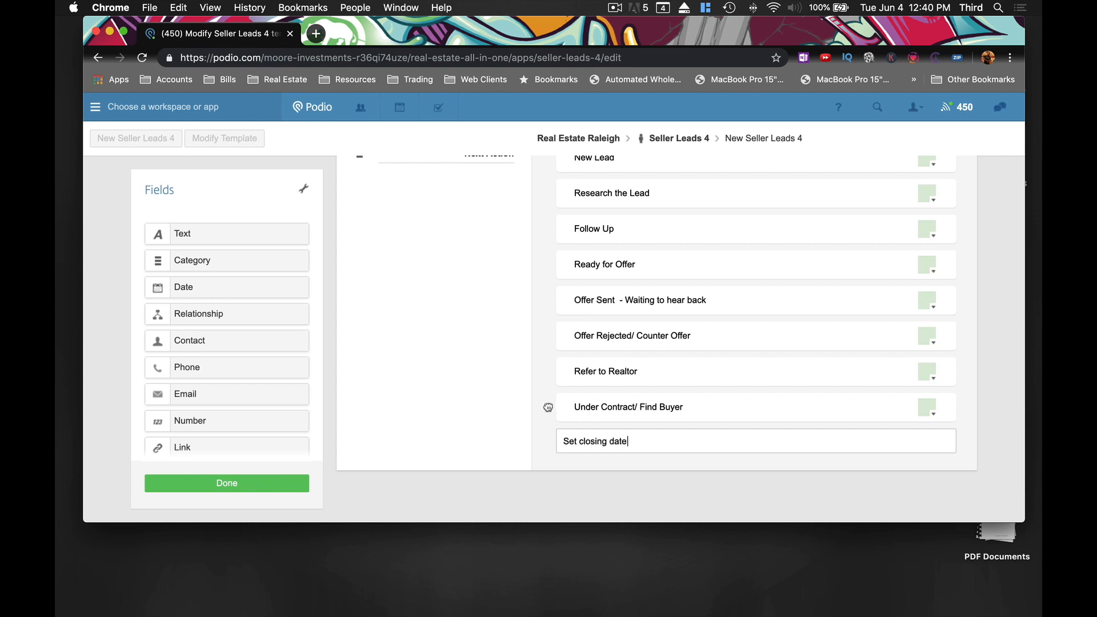
pyautogui.press('Return')
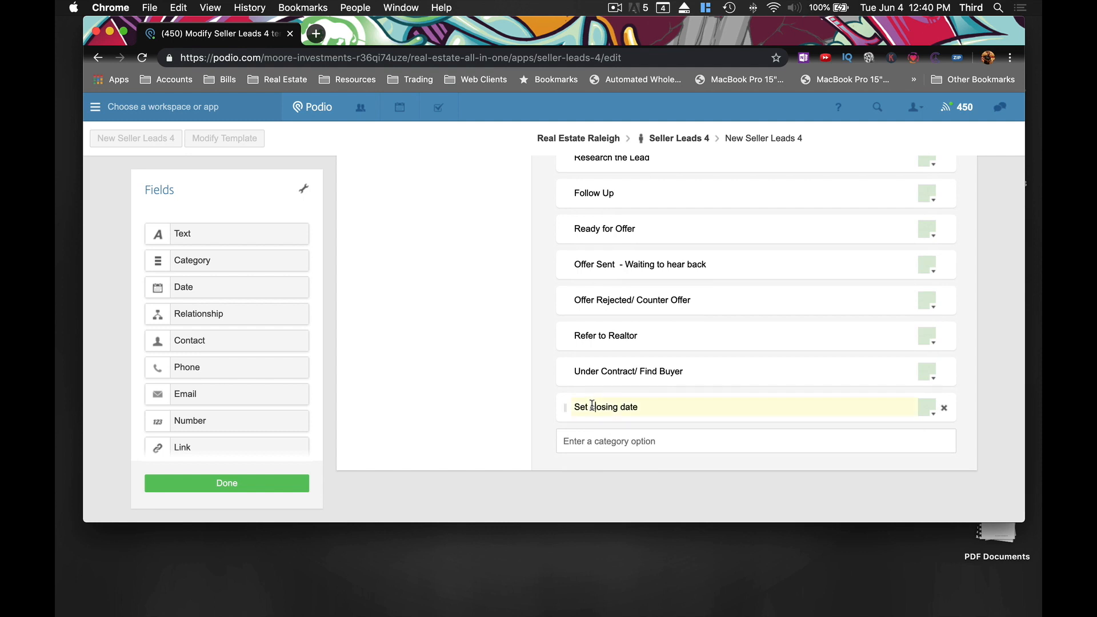
pyautogui.write('C')
pyautogui.write('D')
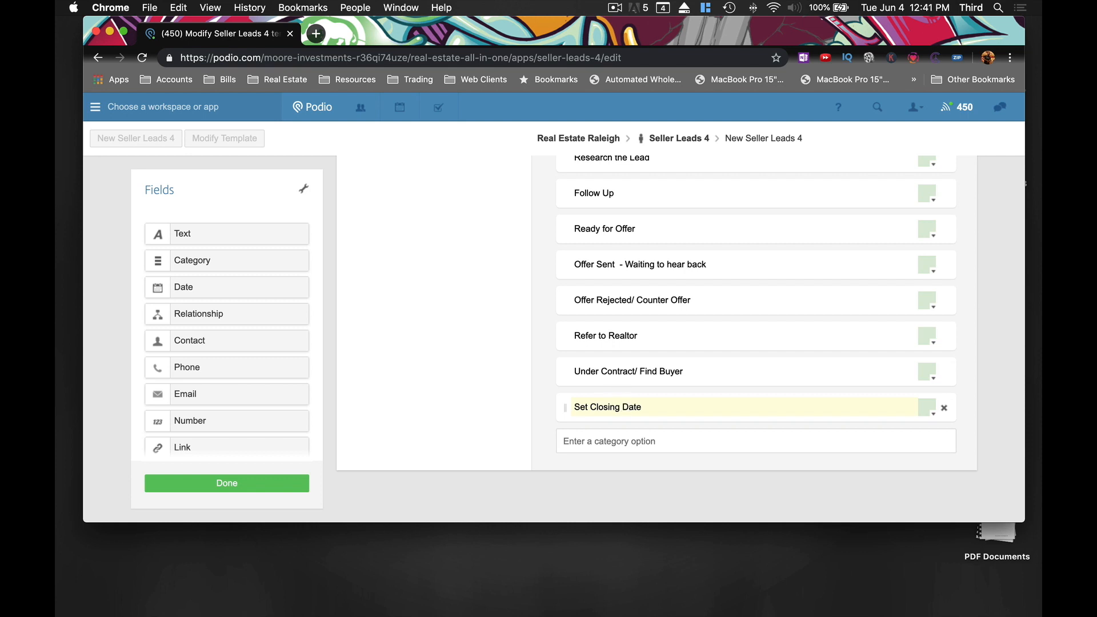
# Add Closed Deal and Dead as the last two options of the Next Action field
pyautogui.click(617, 438)
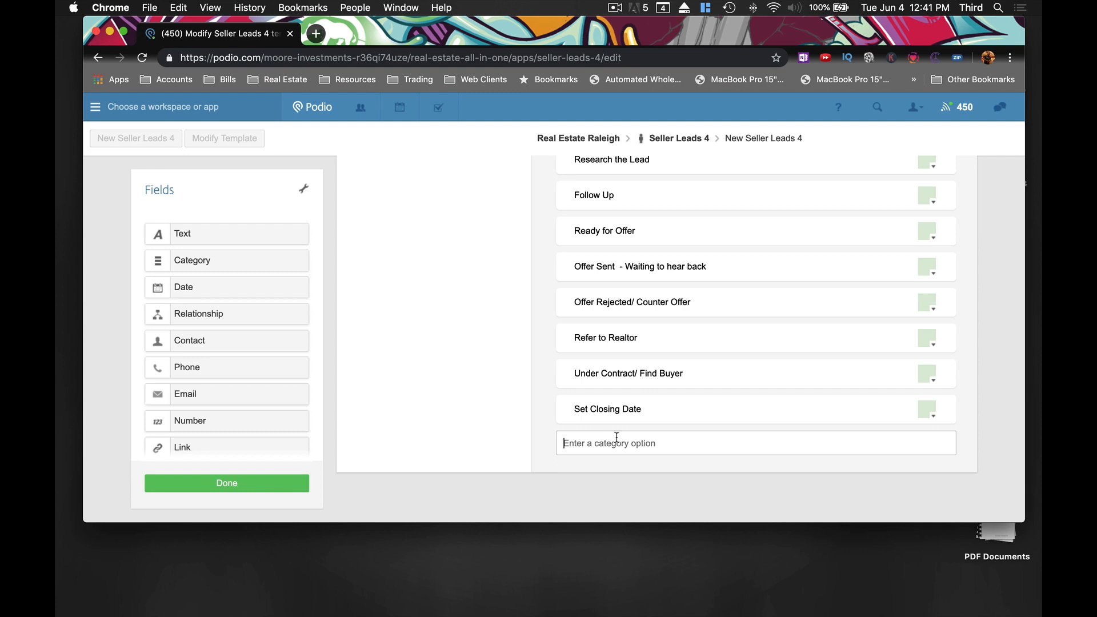
pyautogui.scroll(-1, 606, 444)
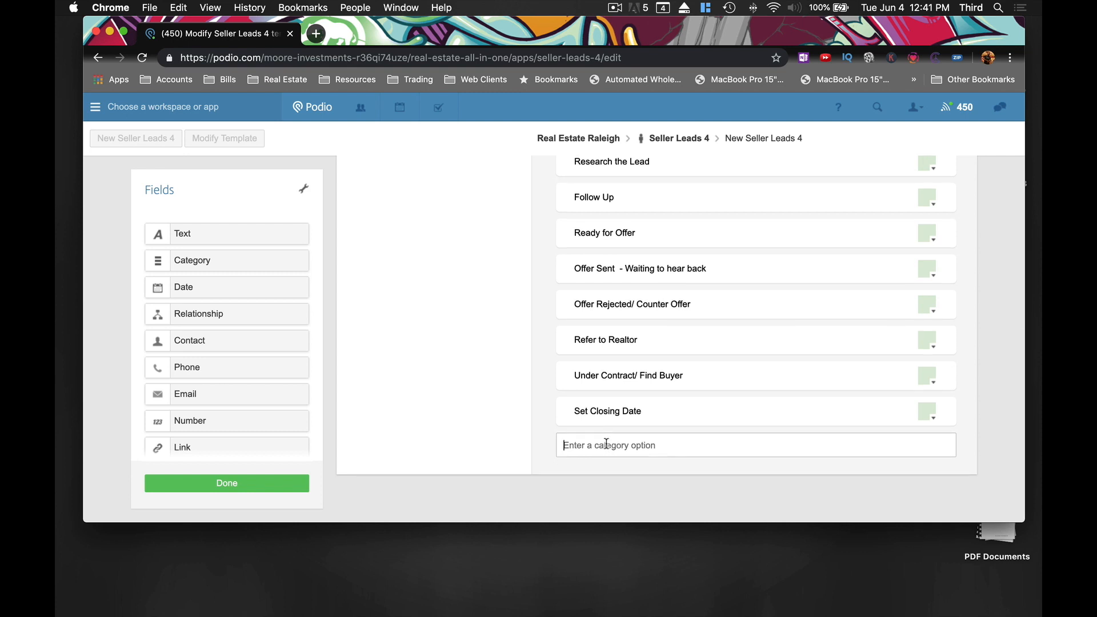
pyautogui.write('Closed Deal')
pyautogui.press('Return')
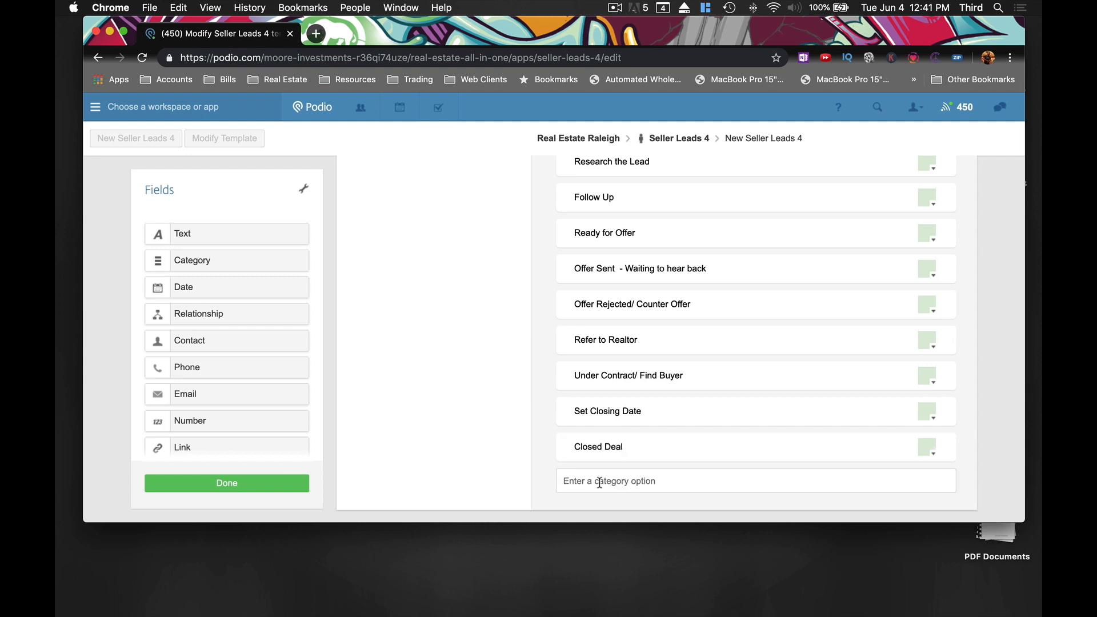
pyautogui.write('Dead')
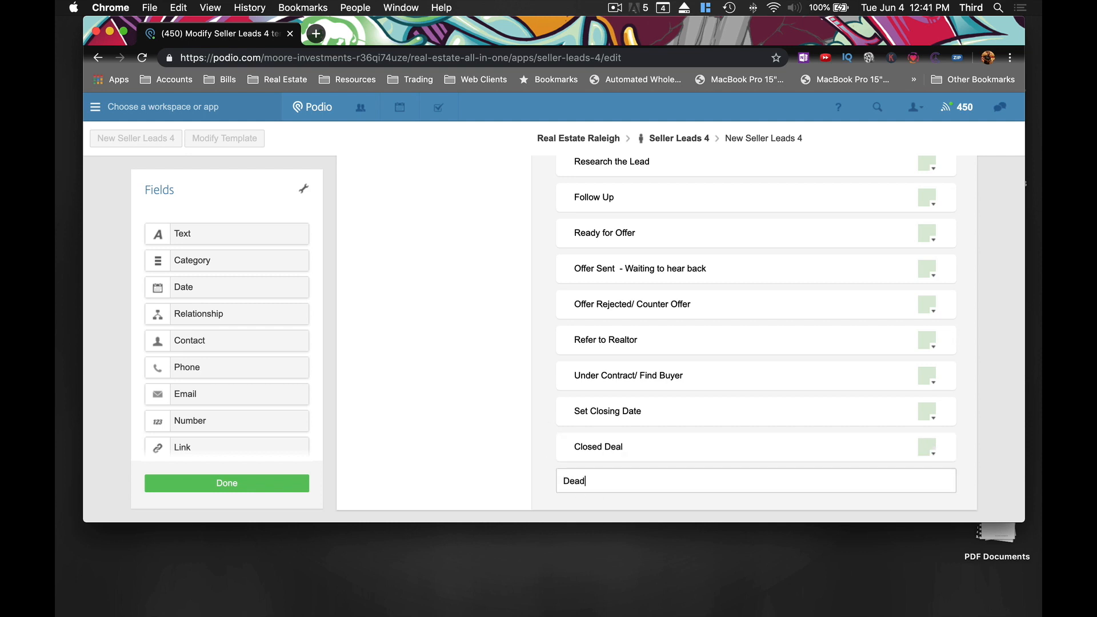
pyautogui.scroll(-2, 541, 457)
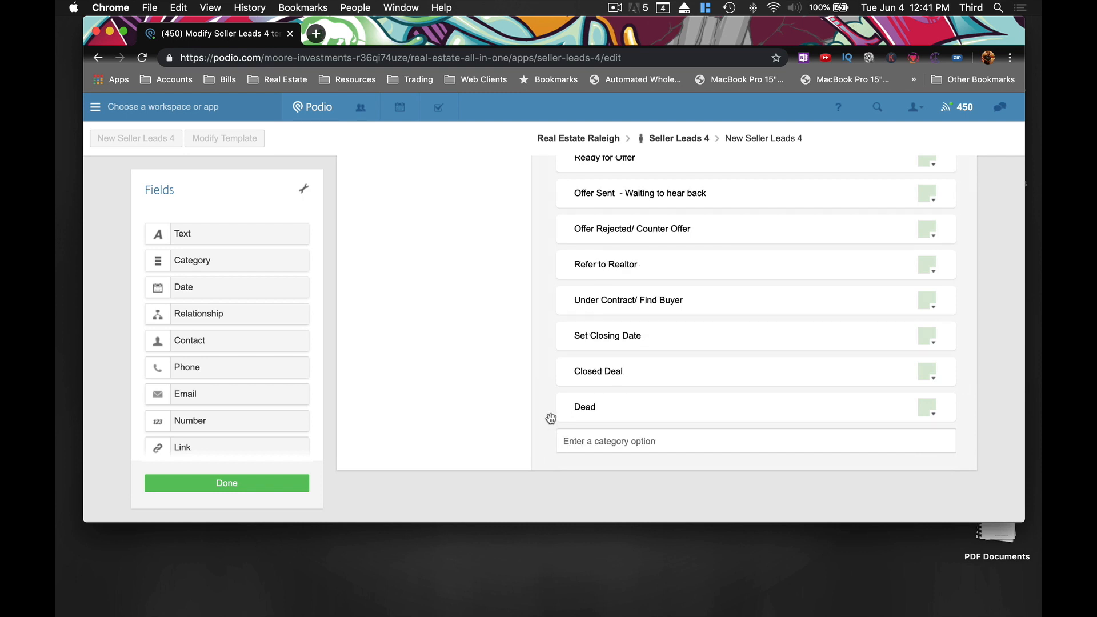
pyautogui.scroll(1, 552, 394)
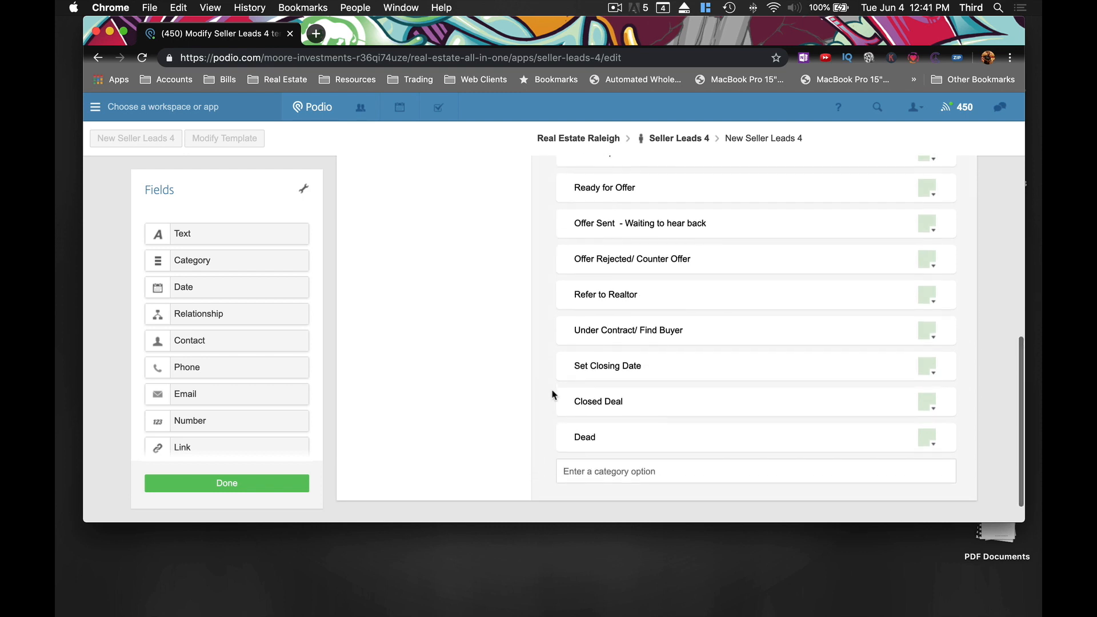
pyautogui.scroll(5, 553, 394)
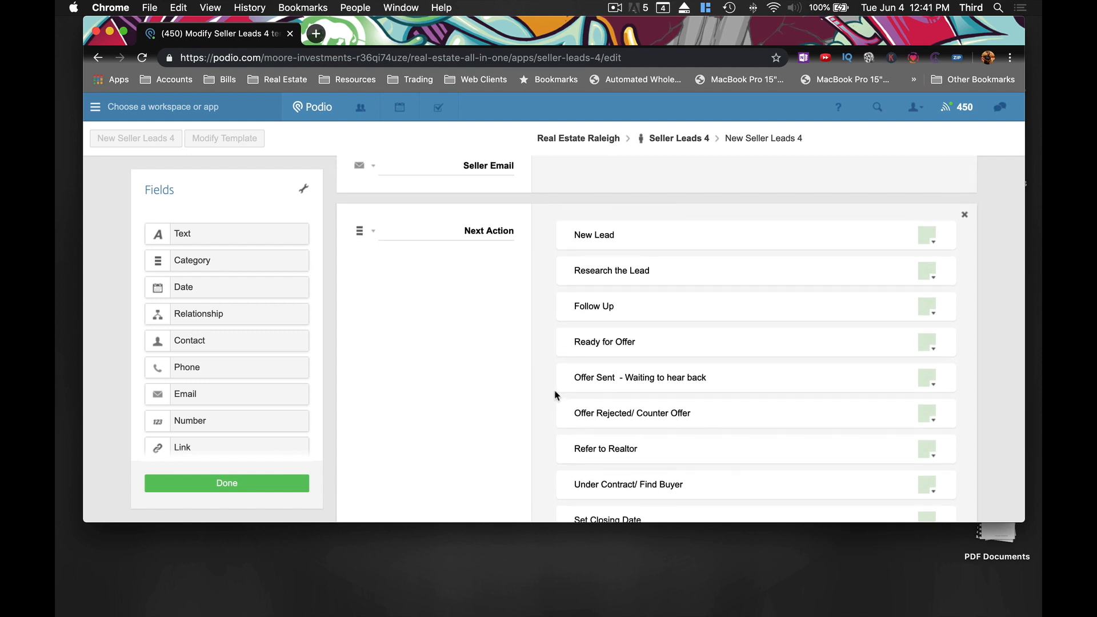
pyautogui.scroll(-5, 554, 395)
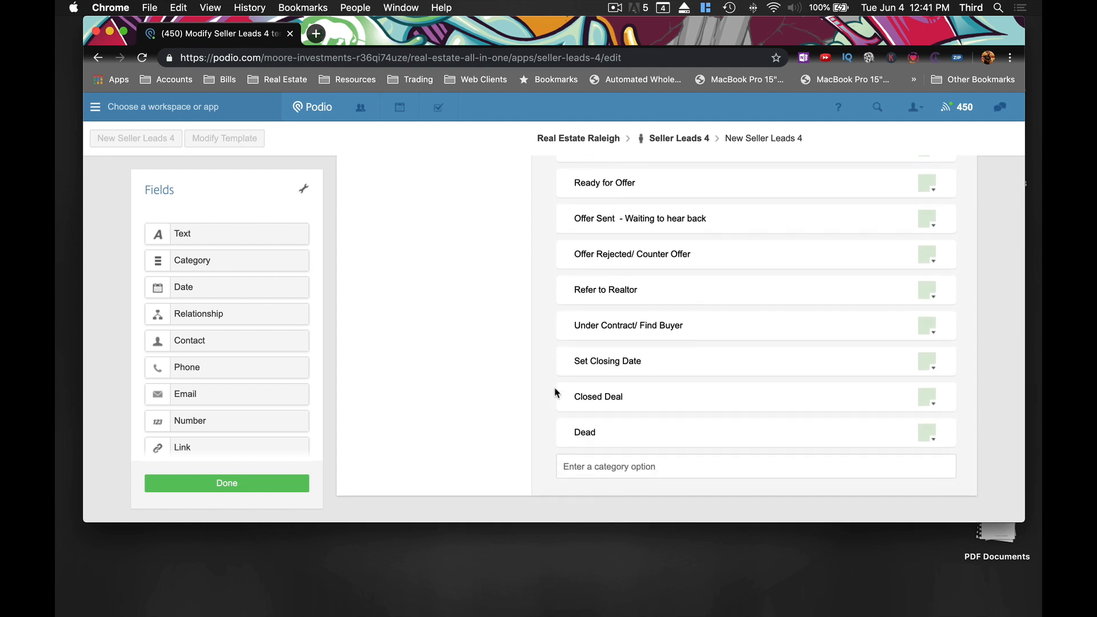
# Colour the Next Action options: red for Dead and turquoise for Closed Deal
pyautogui.scroll(8, 554, 395)
pyautogui.scroll(-5, 555, 392)
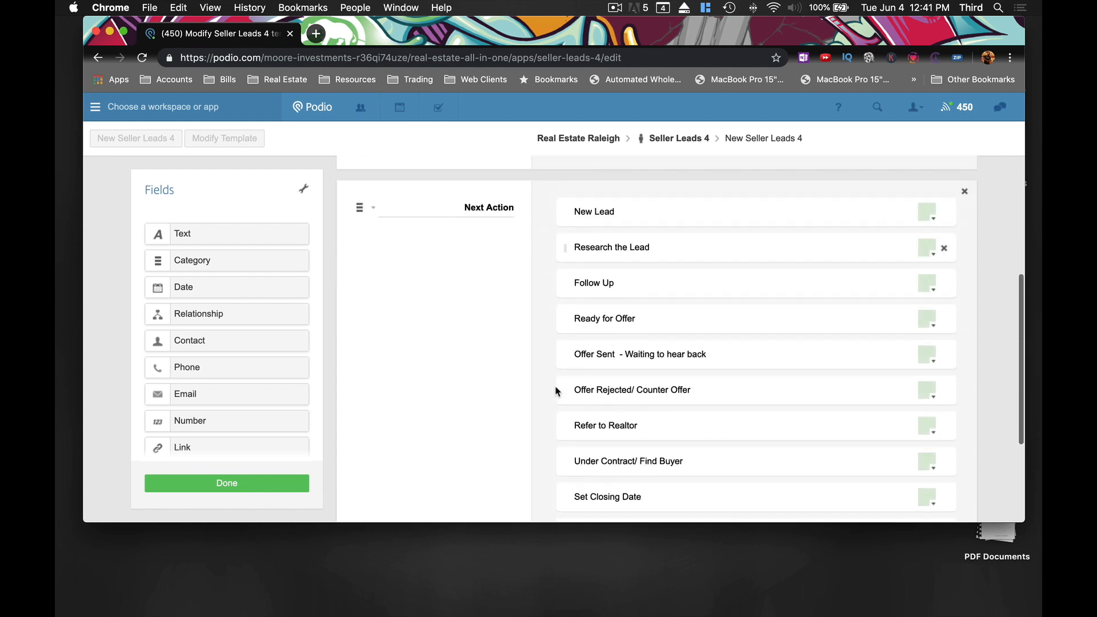
pyautogui.scroll(-3, 555, 392)
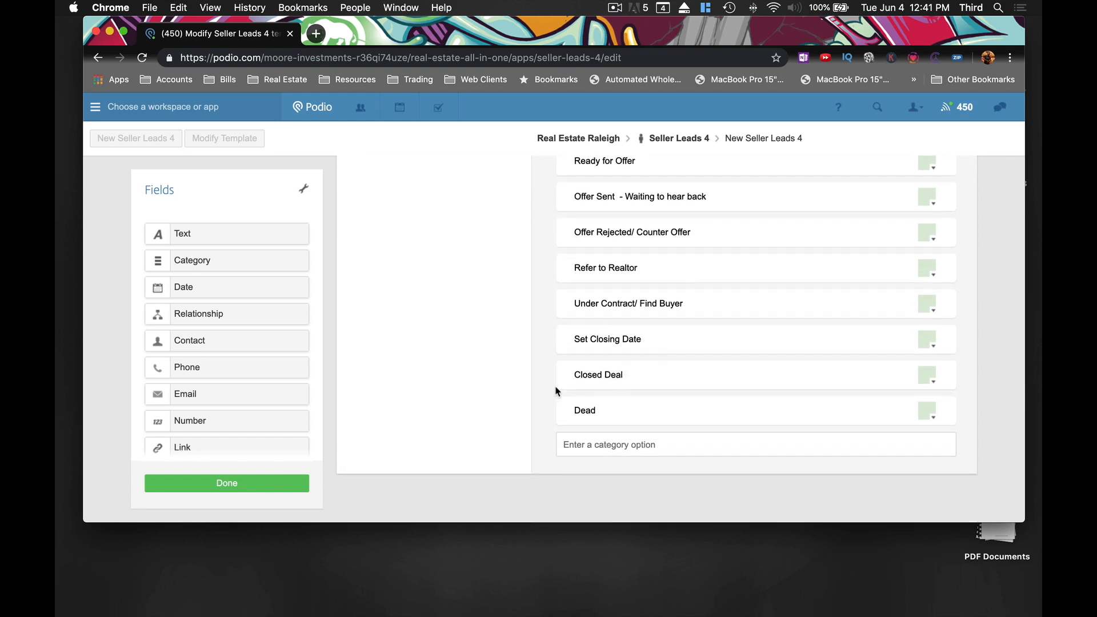
pyautogui.scroll(6, 926, 313)
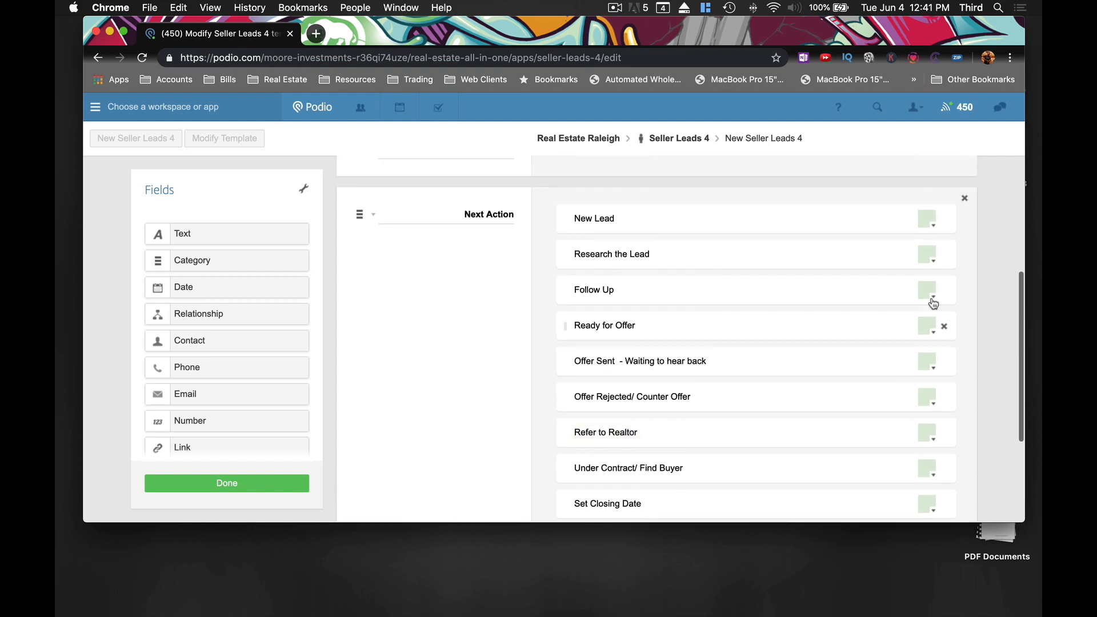
pyautogui.scroll(-6, 933, 360)
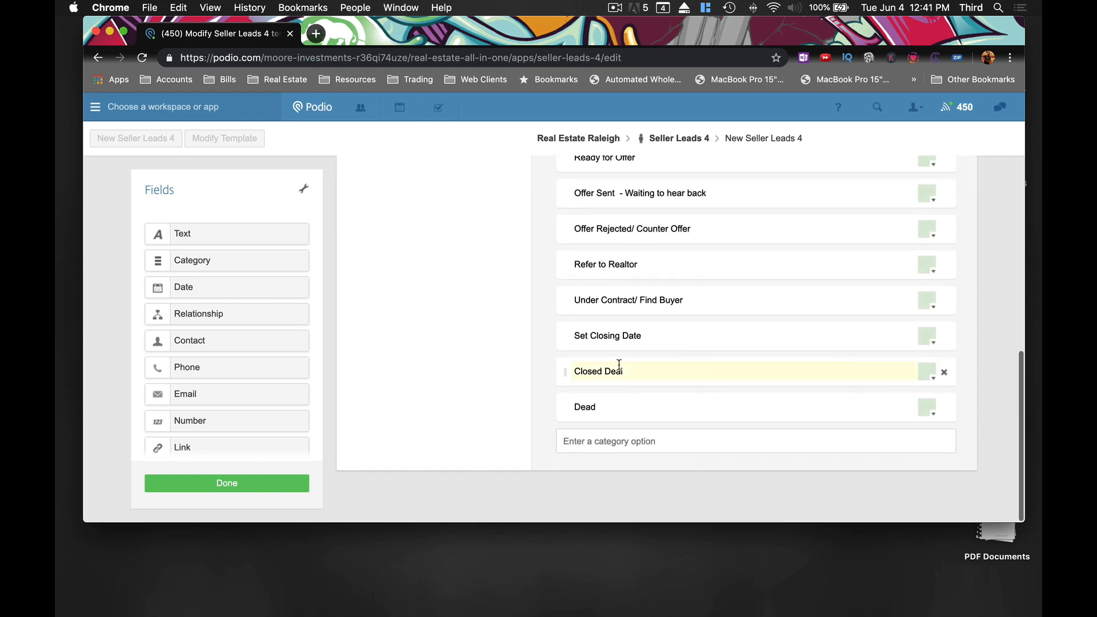
pyautogui.click(927, 407)
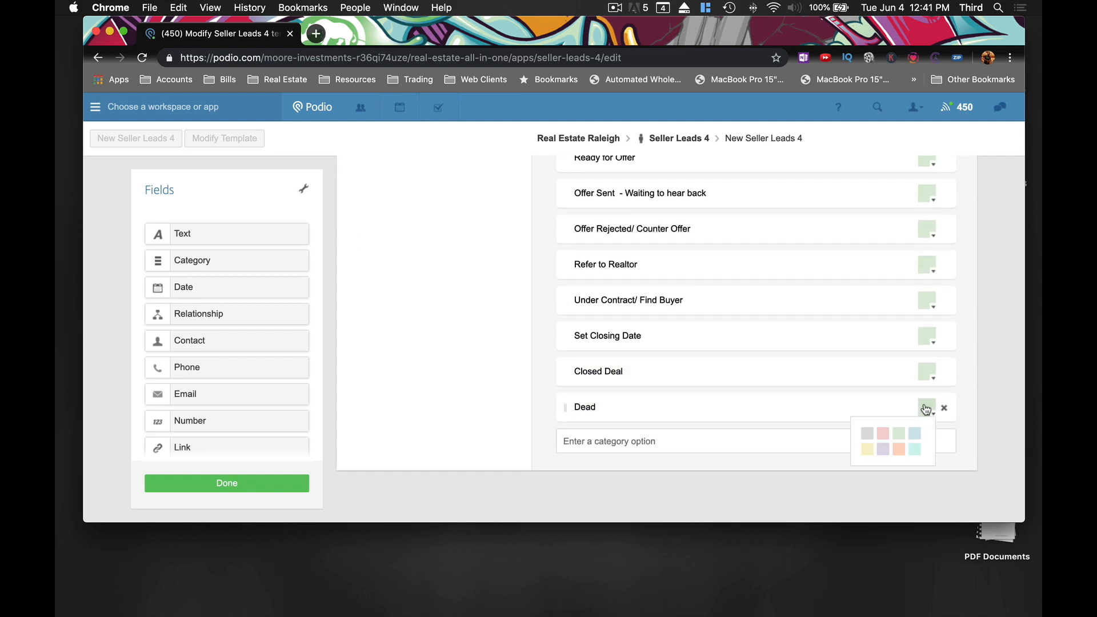
pyautogui.click(880, 438)
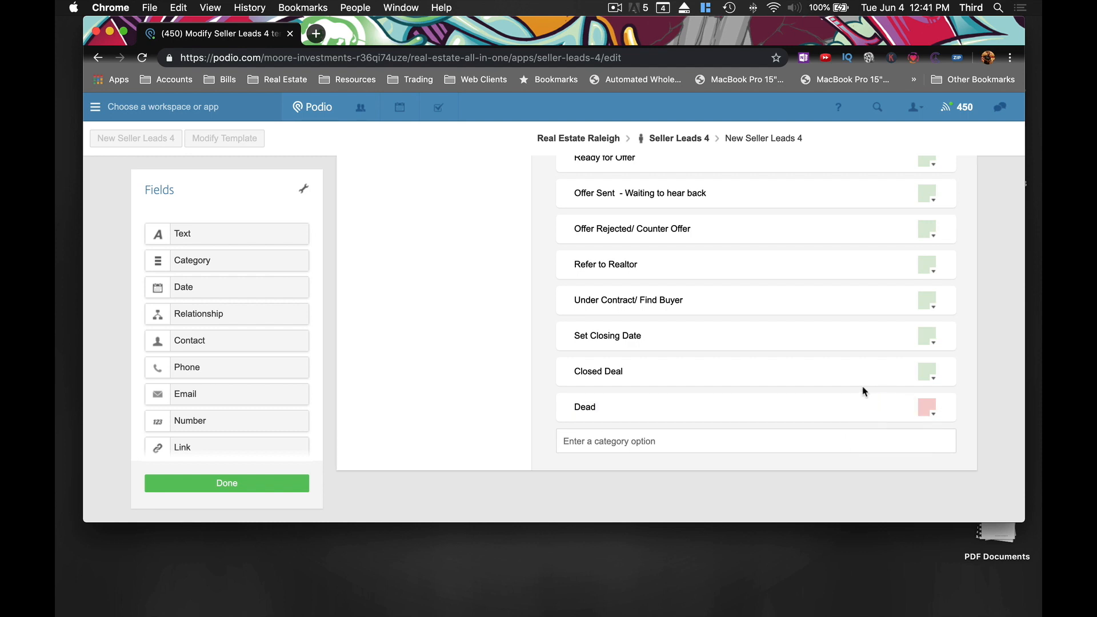
pyautogui.click(925, 377)
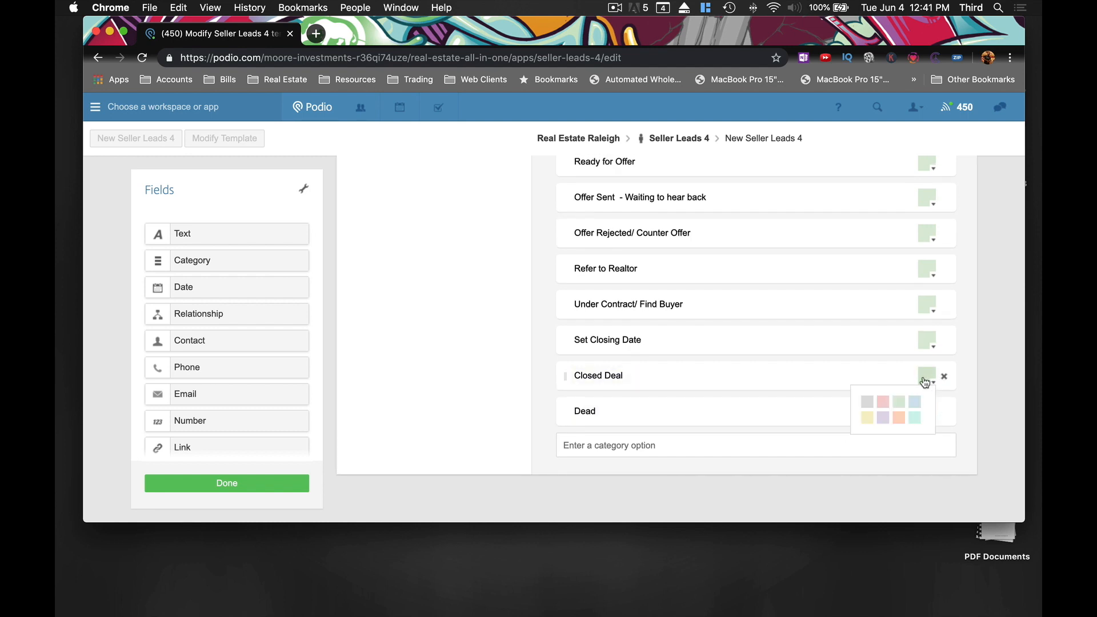
pyautogui.click(914, 420)
# Set the colour of the Refer to Realtor option in Next Action to red
pyautogui.scroll(4, 798, 343)
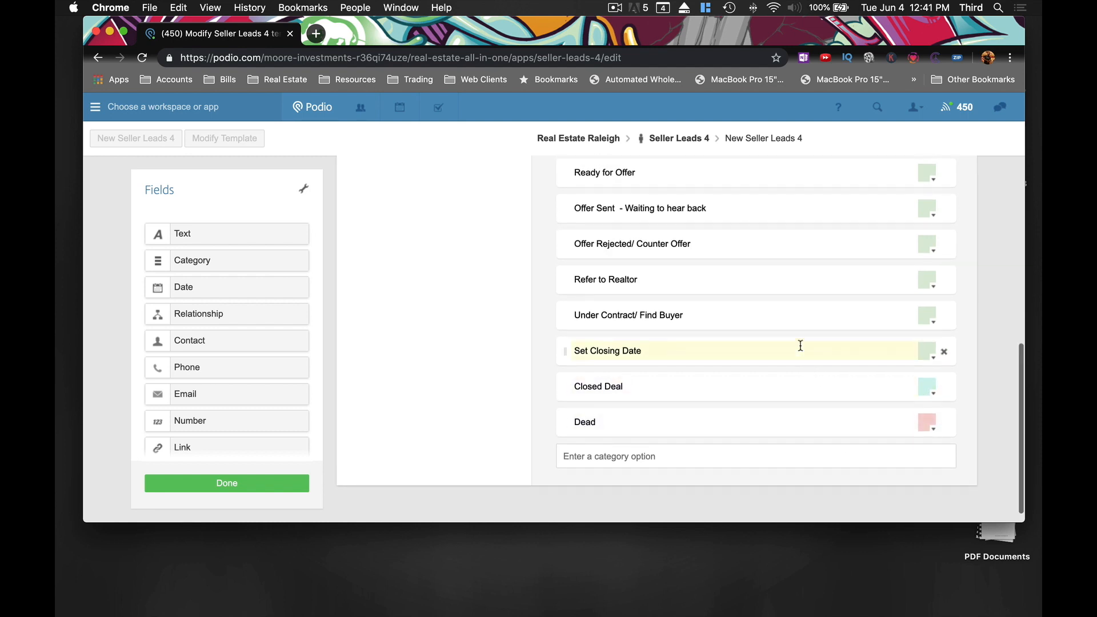
pyautogui.scroll(1, 800, 346)
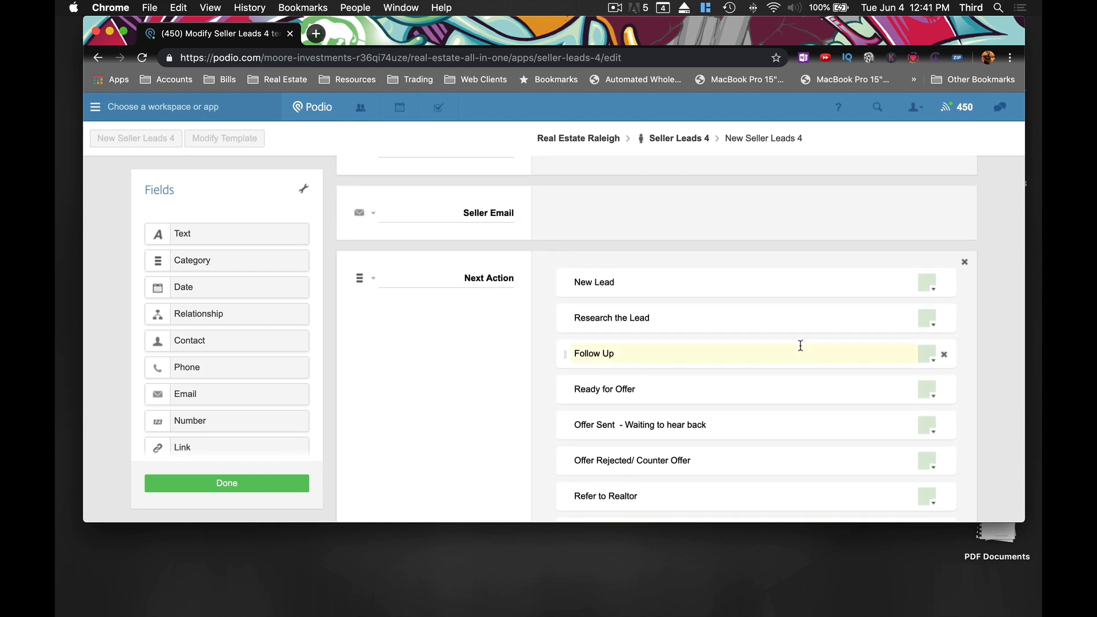
pyautogui.scroll(-8, 458, 370)
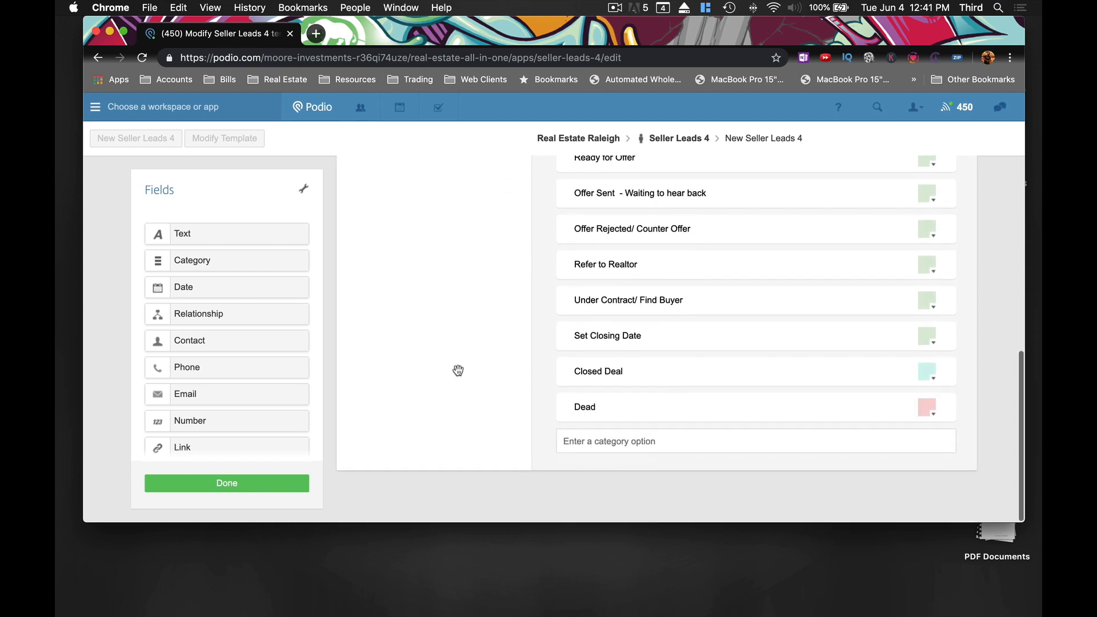
pyautogui.scroll(4, 458, 371)
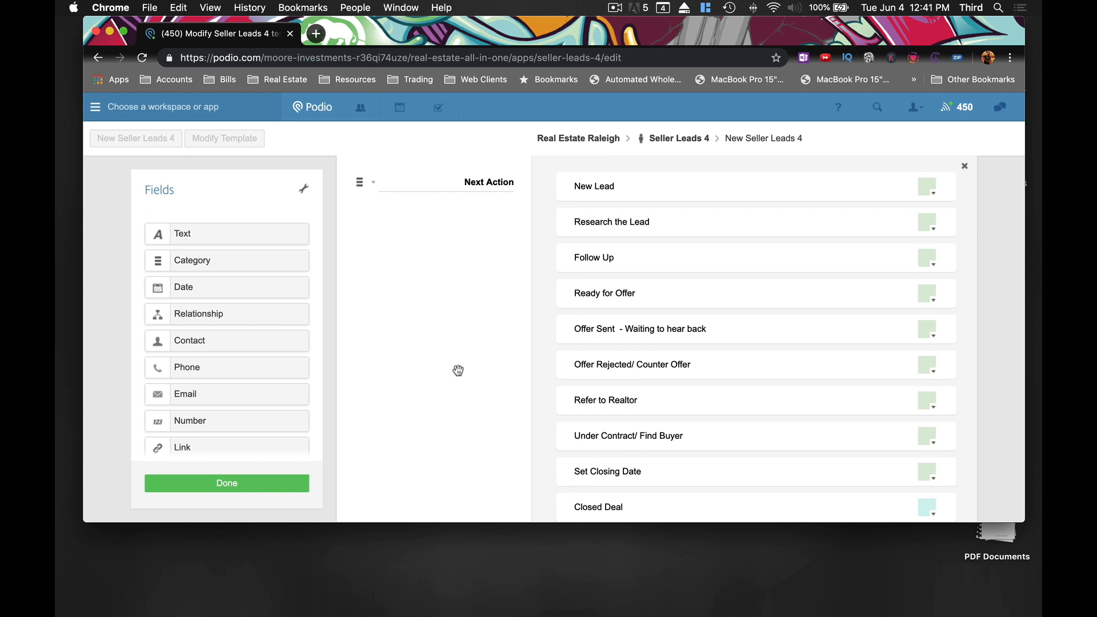
pyautogui.scroll(-2, 686, 383)
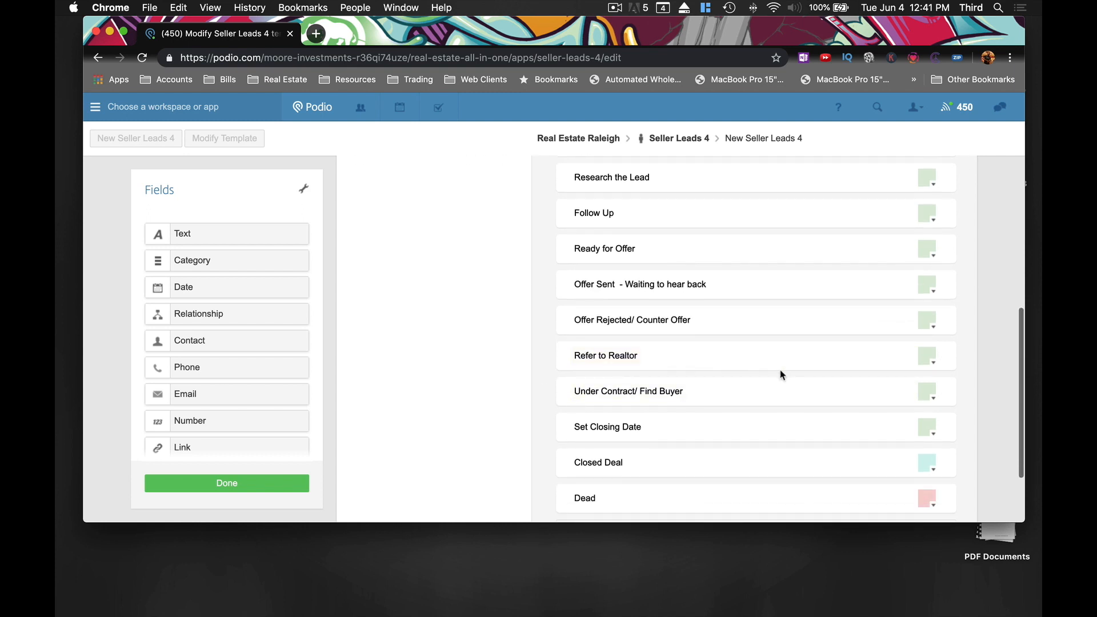
pyautogui.click(926, 357)
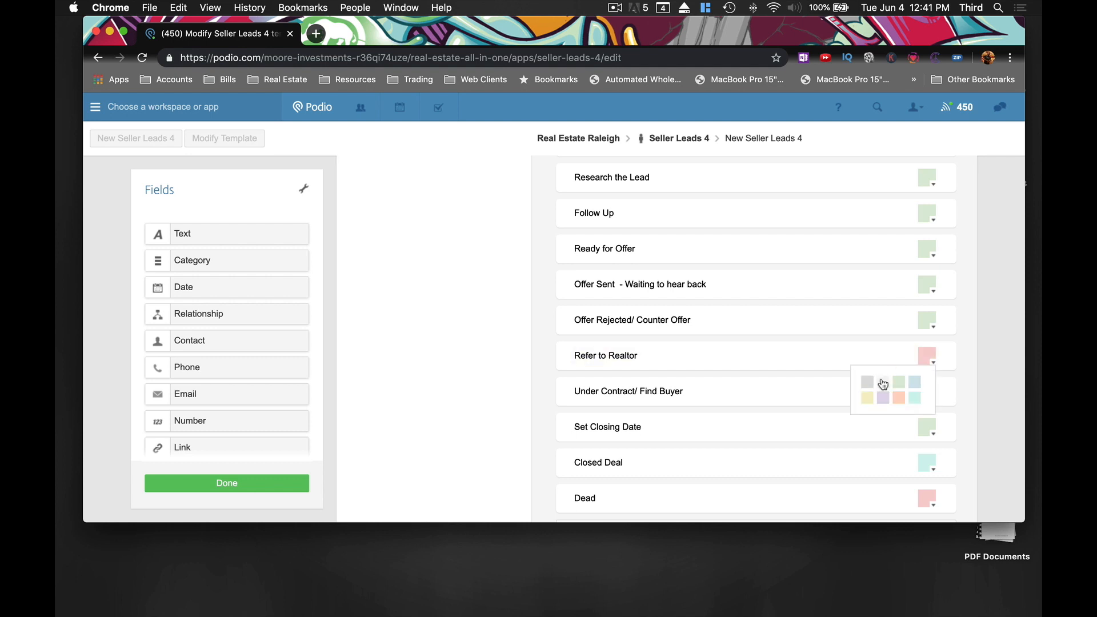
pyautogui.click(882, 383)
# Set the colour of the Offer Rejected/ Counter Offer option in Next Action to yellow
pyautogui.scroll(-2, 451, 385)
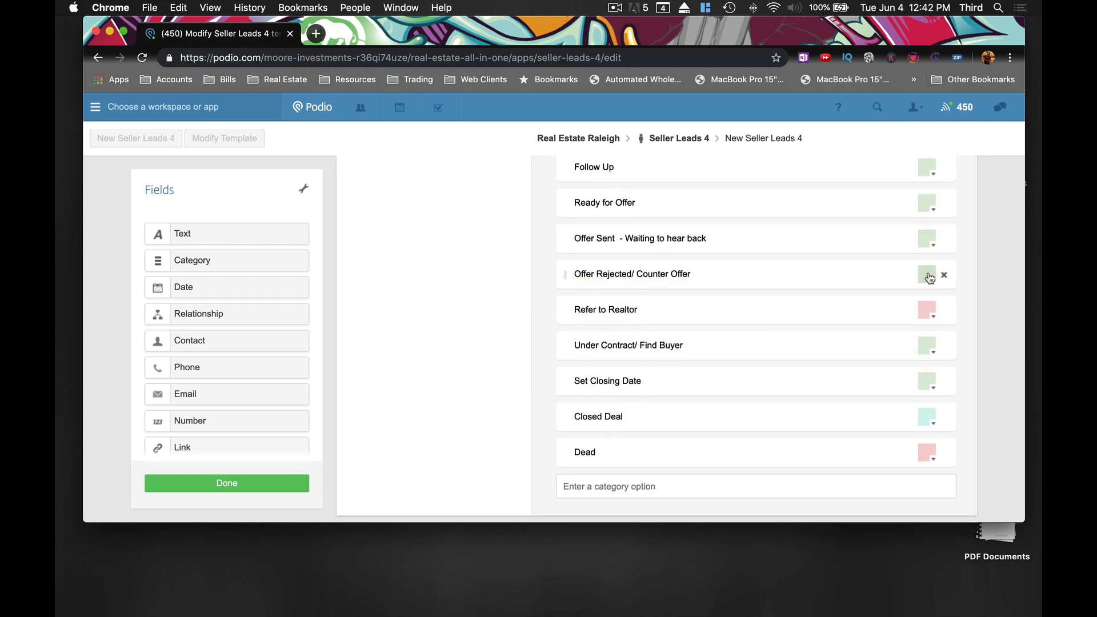
pyautogui.scroll(10, 927, 278)
pyautogui.scroll(-5, 757, 372)
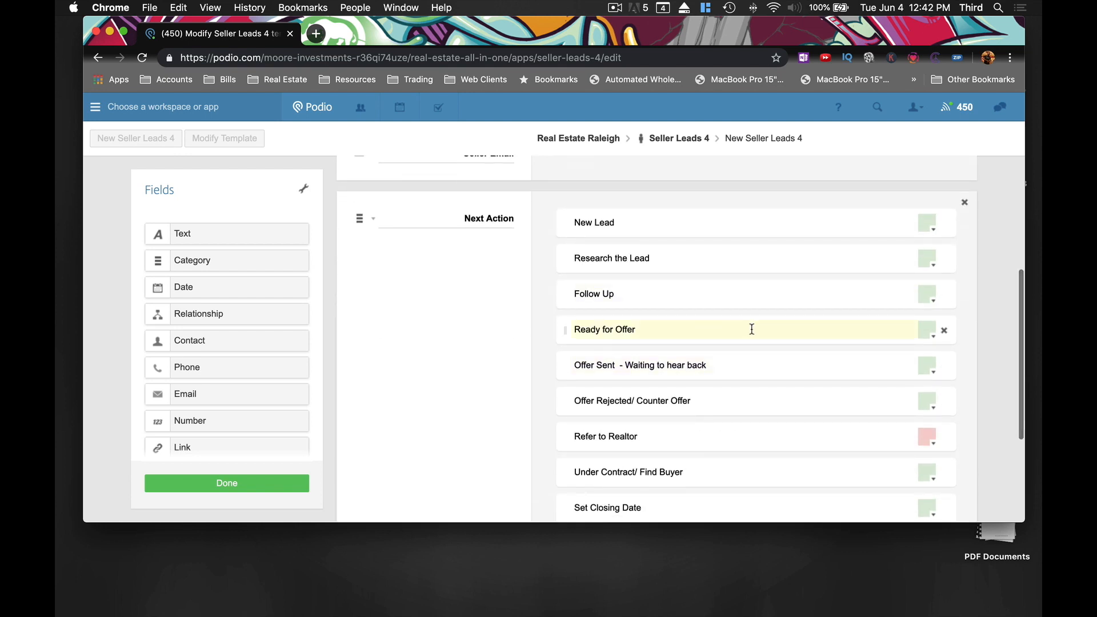
pyautogui.click(927, 404)
pyautogui.click(867, 443)
# Add a category field named Bedroom below Next Action and give it the first option 1
pyautogui.scroll(-6, 495, 326)
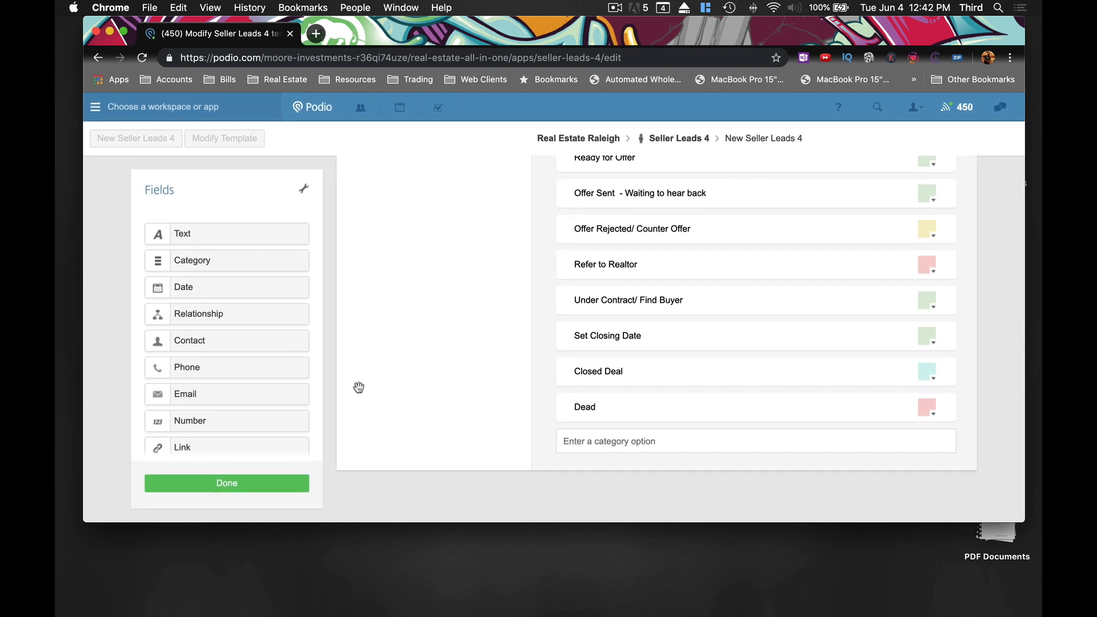
pyautogui.moveTo(201, 264); pyautogui.dragTo(412, 453)
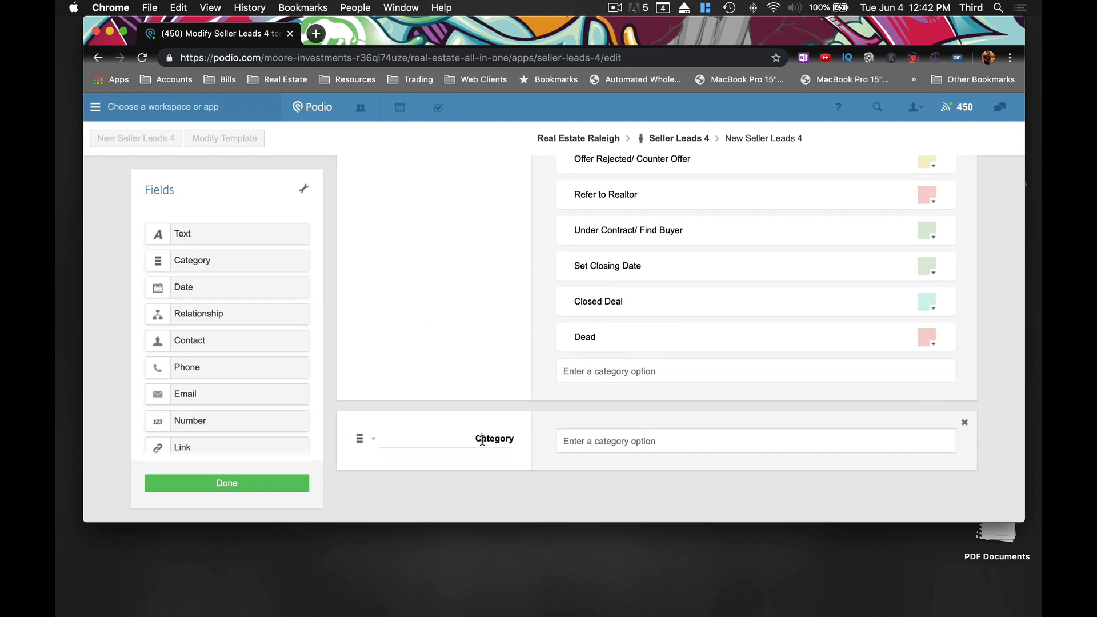
pyautogui.doubleClick(483, 439)
pyautogui.write('Bedroom')
pyautogui.click(604, 443)
pyautogui.write('1')
pyautogui.press('Return')
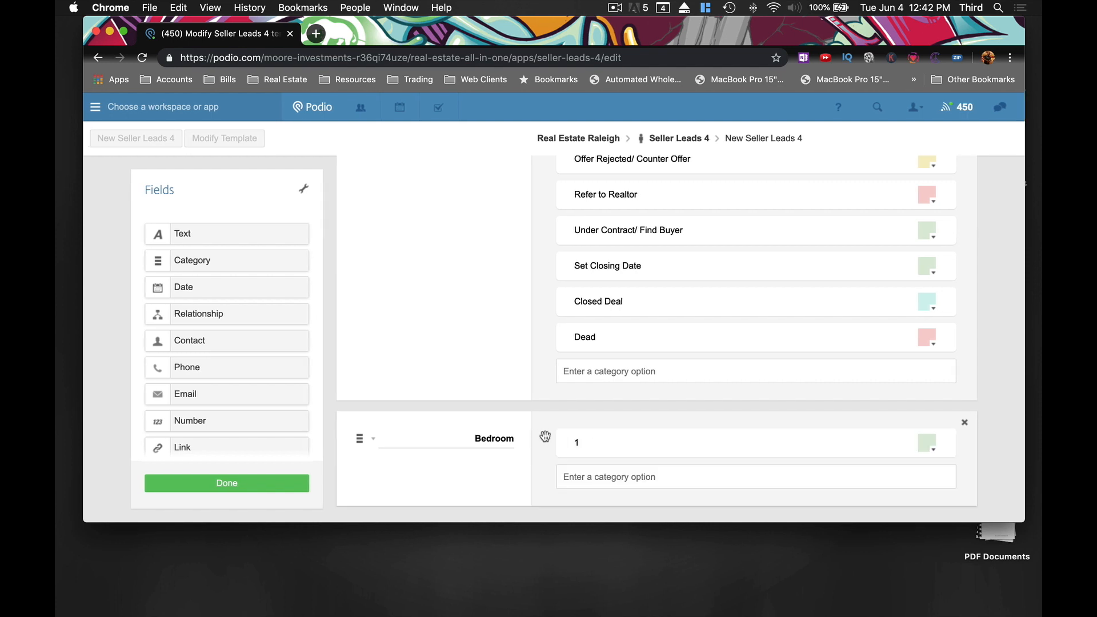
# Add the options 2, 3, 4 and 5 to the Bedroom category field
pyautogui.write('2')
pyautogui.press('Return')
pyautogui.scroll(-2, 551, 473)
pyautogui.write('3')
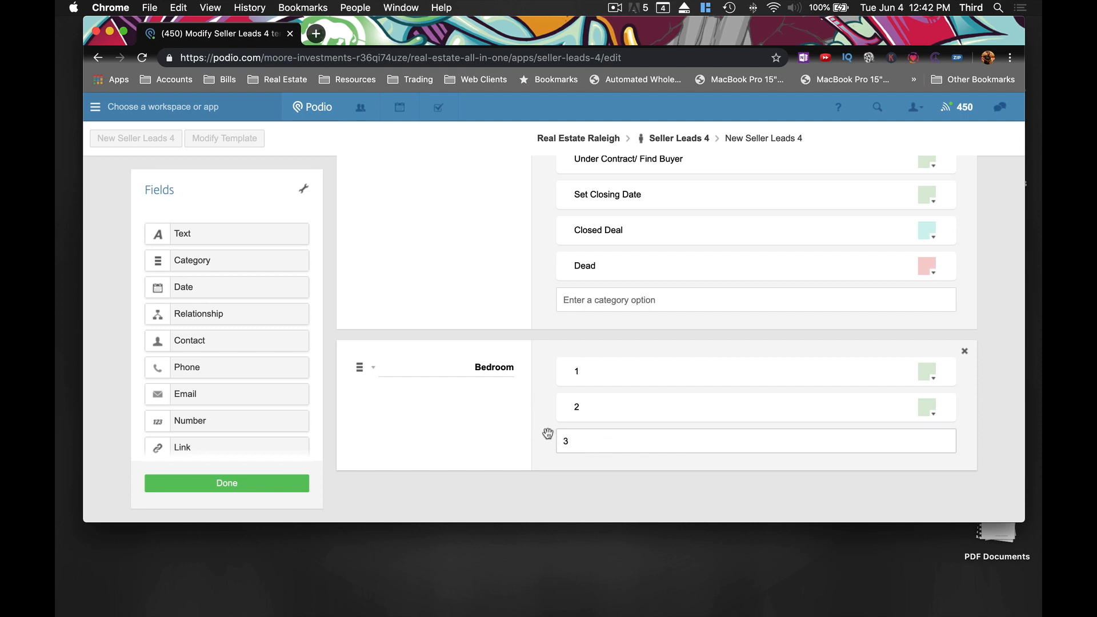
pyautogui.press('Return')
pyautogui.write('4')
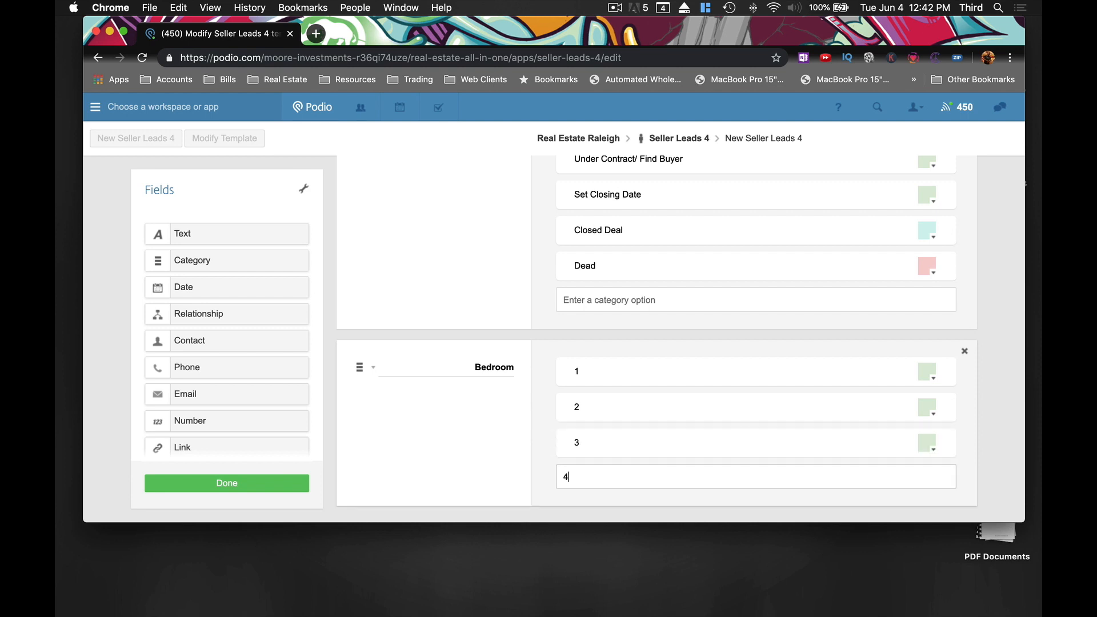
pyautogui.press('Return')
pyautogui.scroll(-2, 551, 471)
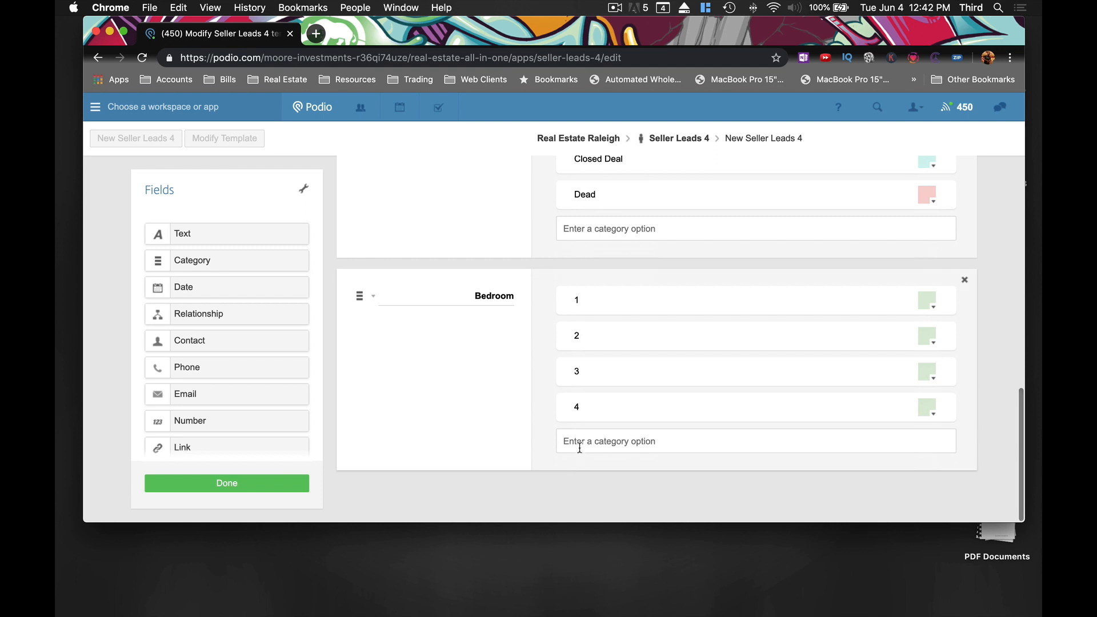
pyautogui.write('5')
pyautogui.scroll(1, 549, 440)
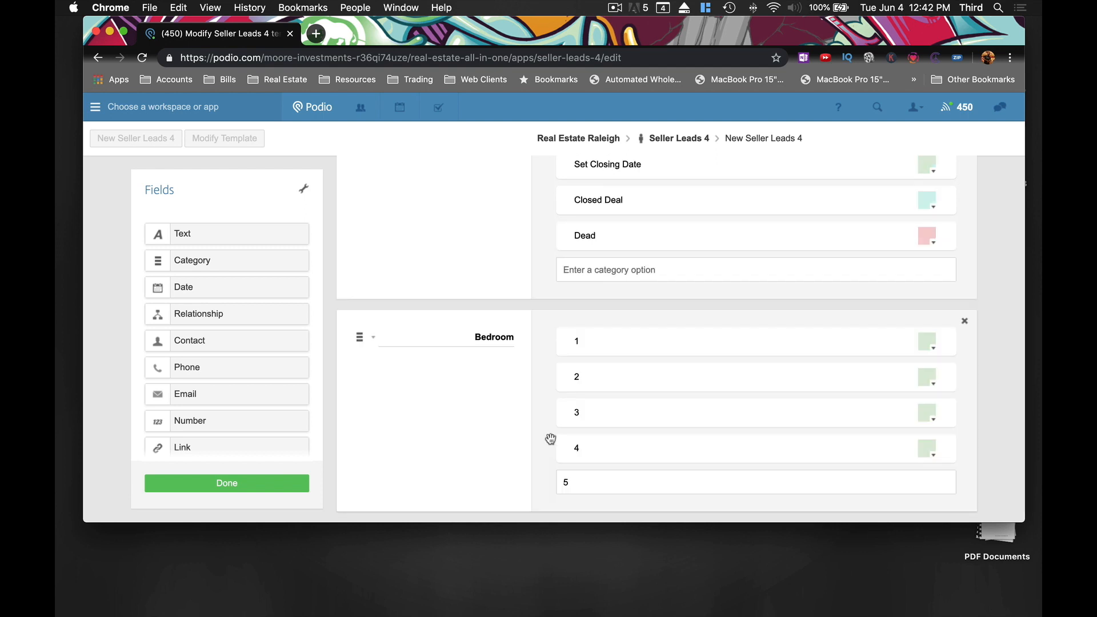
pyautogui.press('Return')
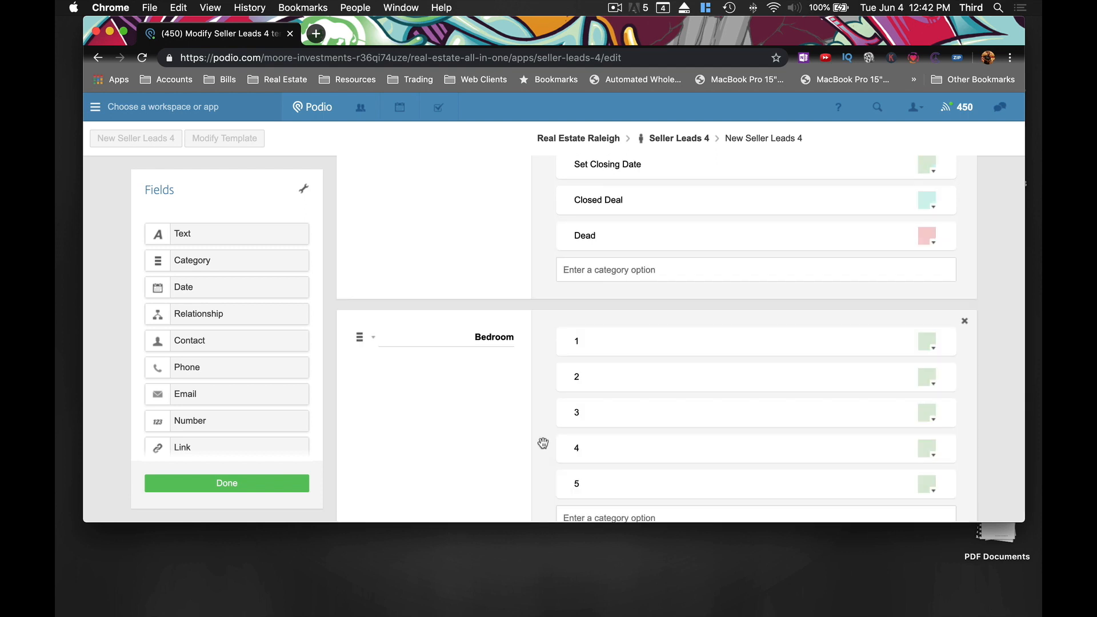
# Add a category field named Bathrooms below the Bedroom field, and rename the Bedroom field Bedrooms
pyautogui.scroll(-2, 542, 443)
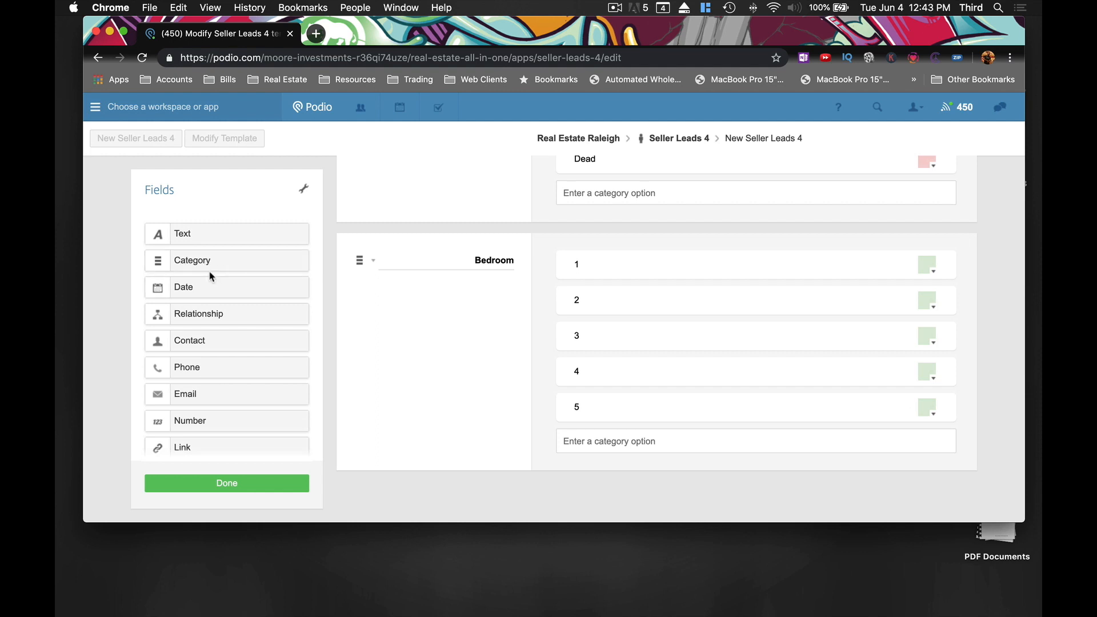
pyautogui.moveTo(203, 262); pyautogui.dragTo(365, 485)
pyautogui.doubleClick(495, 437)
pyautogui.write('Bathrooms')
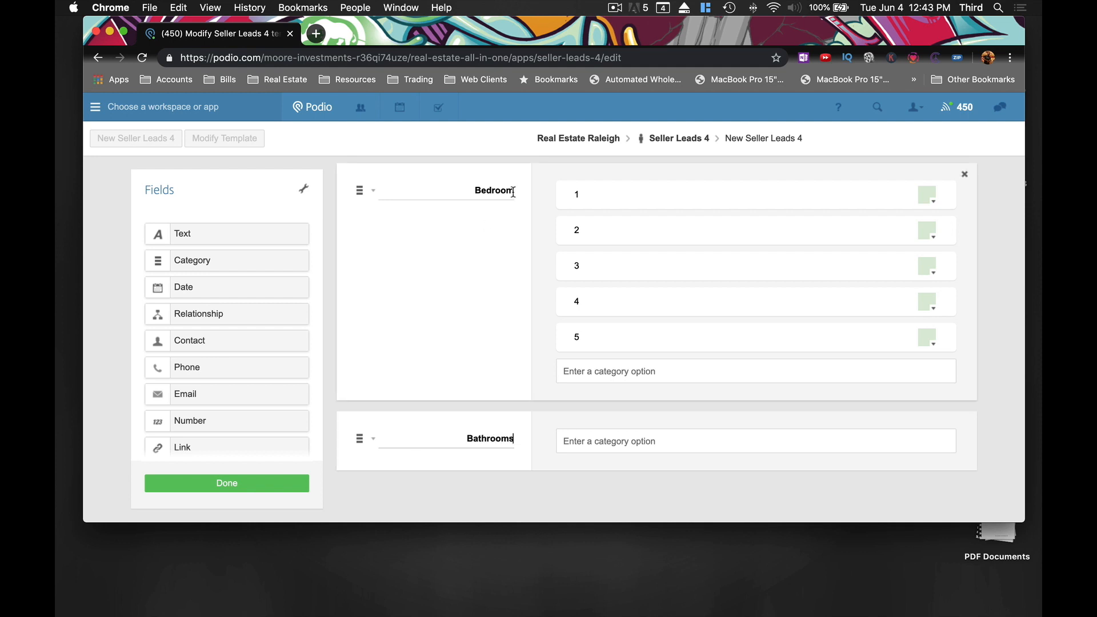
# Add the options 1, 1.5 and 2 to the Bathrooms category field
pyautogui.click(584, 443)
pyautogui.write('1')
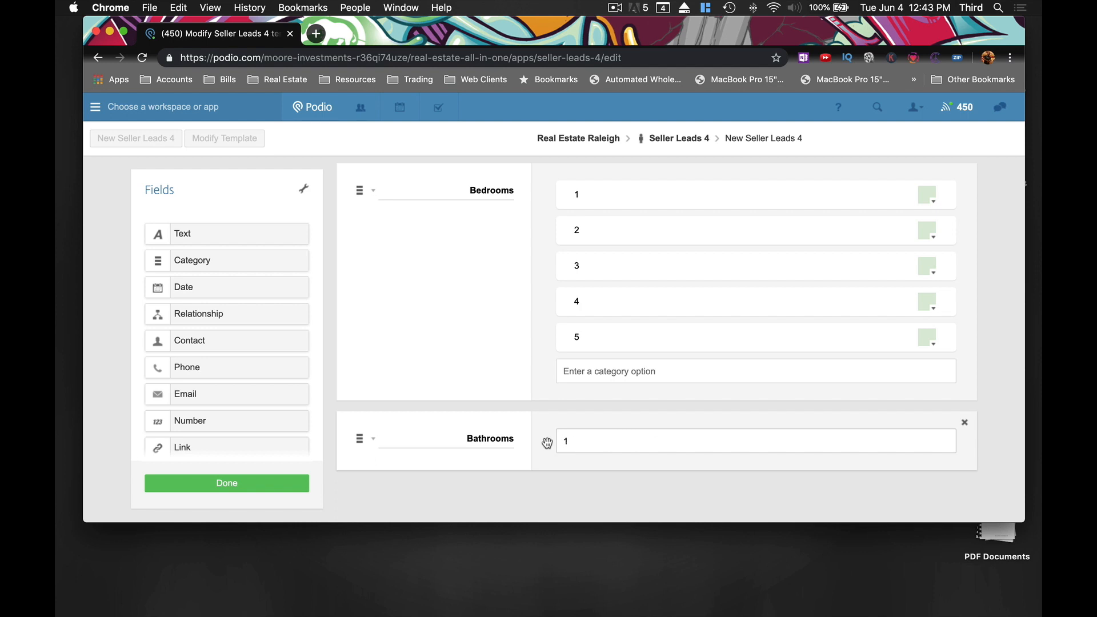
pyautogui.press('Return')
pyautogui.write('1.5')
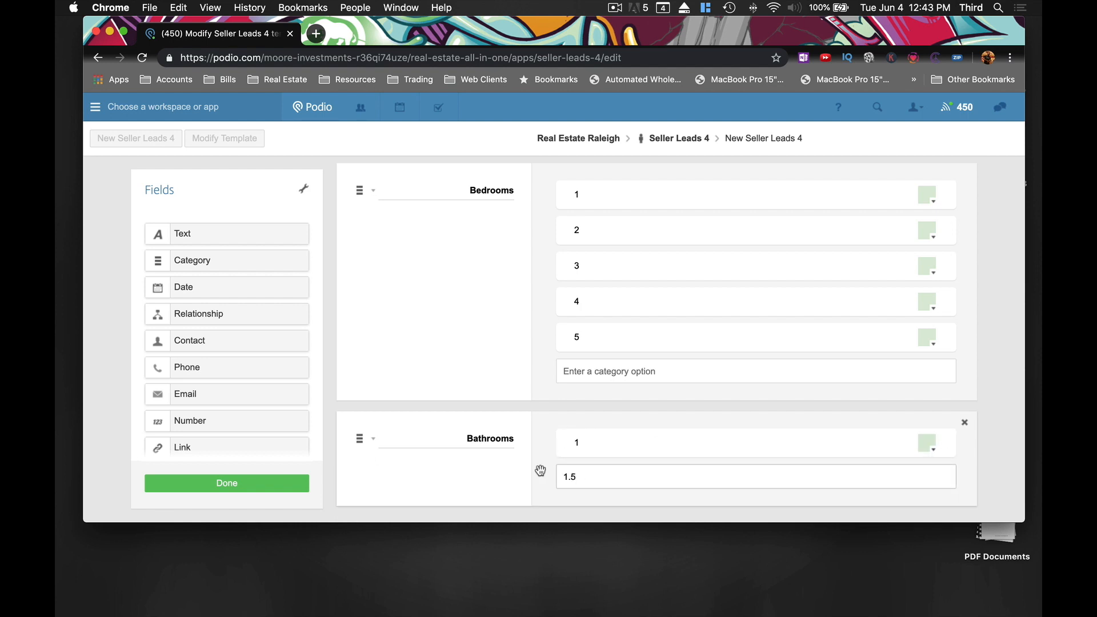
pyautogui.press('Return')
pyautogui.scroll(-1, 578, 477)
pyautogui.write('2')
pyautogui.press('Return')
# Add the Bathrooms options 2.5, 3 and 3.5 below option 2
pyautogui.scroll(-2, 552, 474)
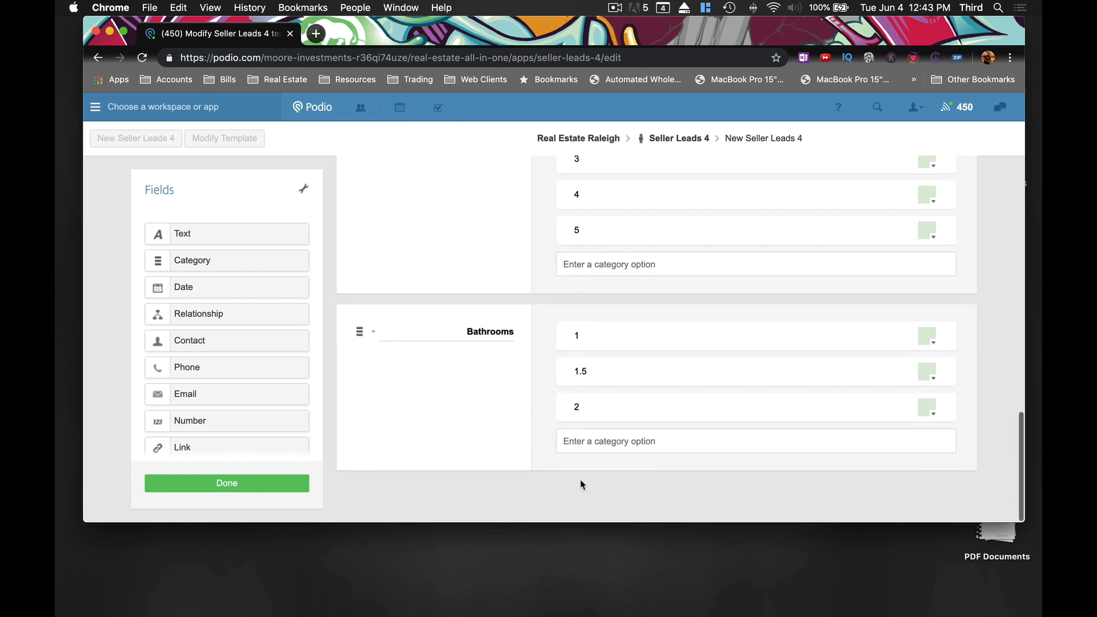
pyautogui.click(578, 448)
pyautogui.write('2')
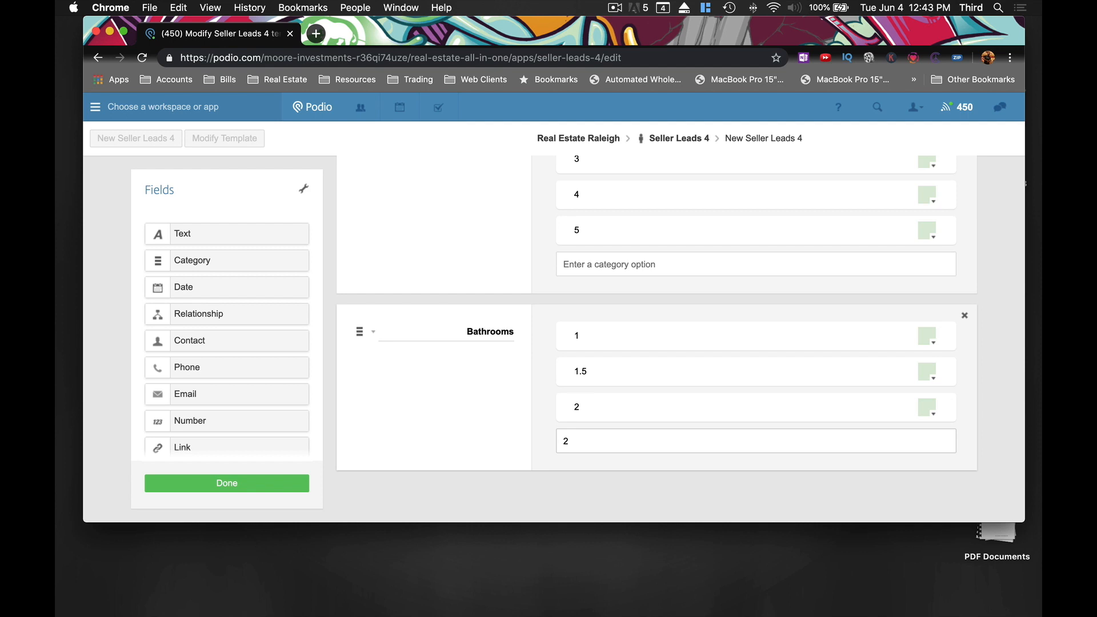
pyautogui.press('Return')
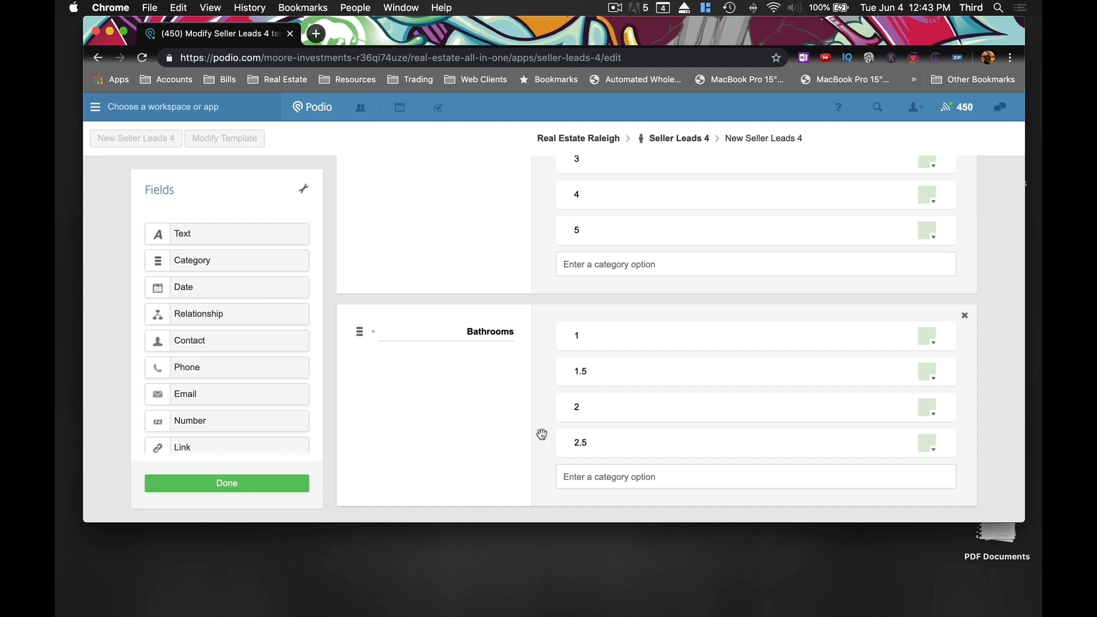
pyautogui.scroll(-1, 545, 437)
pyautogui.click(579, 440)
pyautogui.write('3')
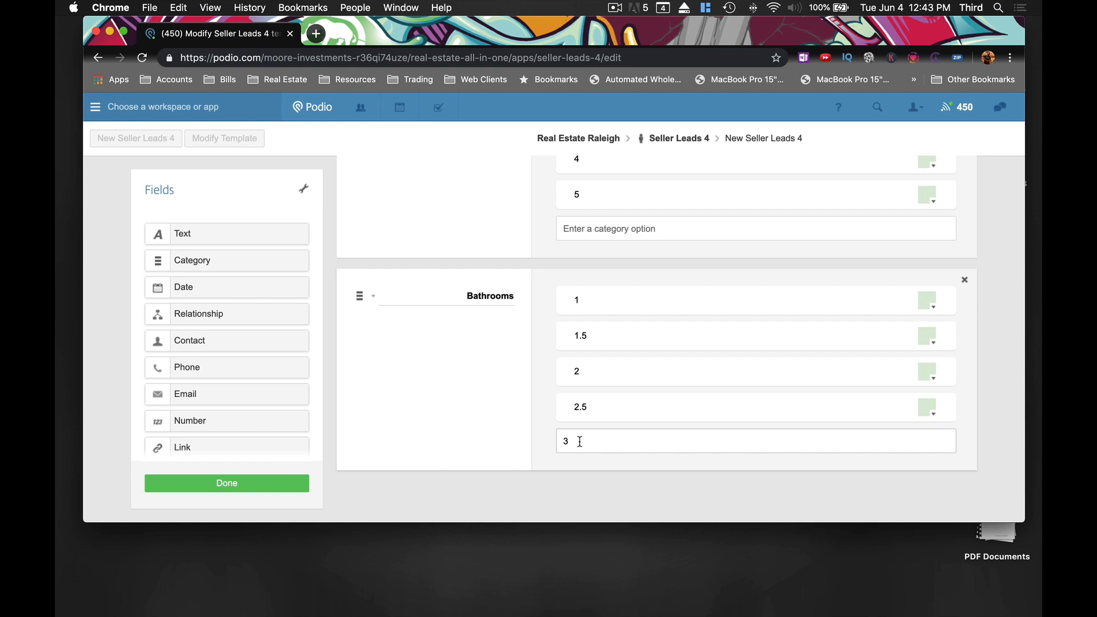
pyautogui.scroll(1, 537, 429)
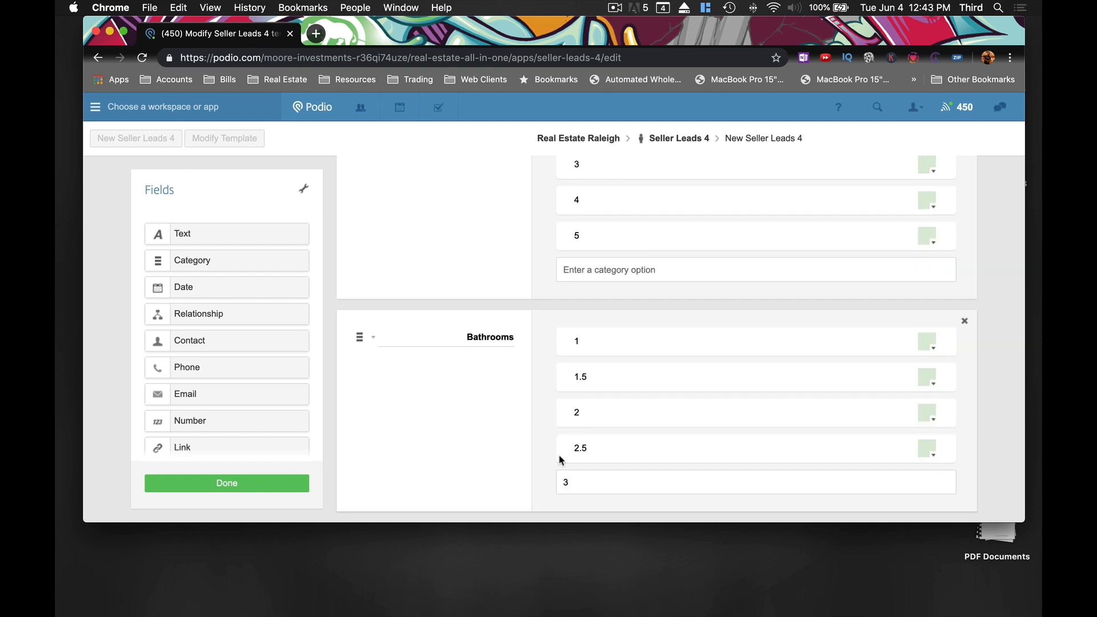
pyautogui.scroll(-1, 542, 466)
pyautogui.press('Return')
pyautogui.scroll(-1, 572, 457)
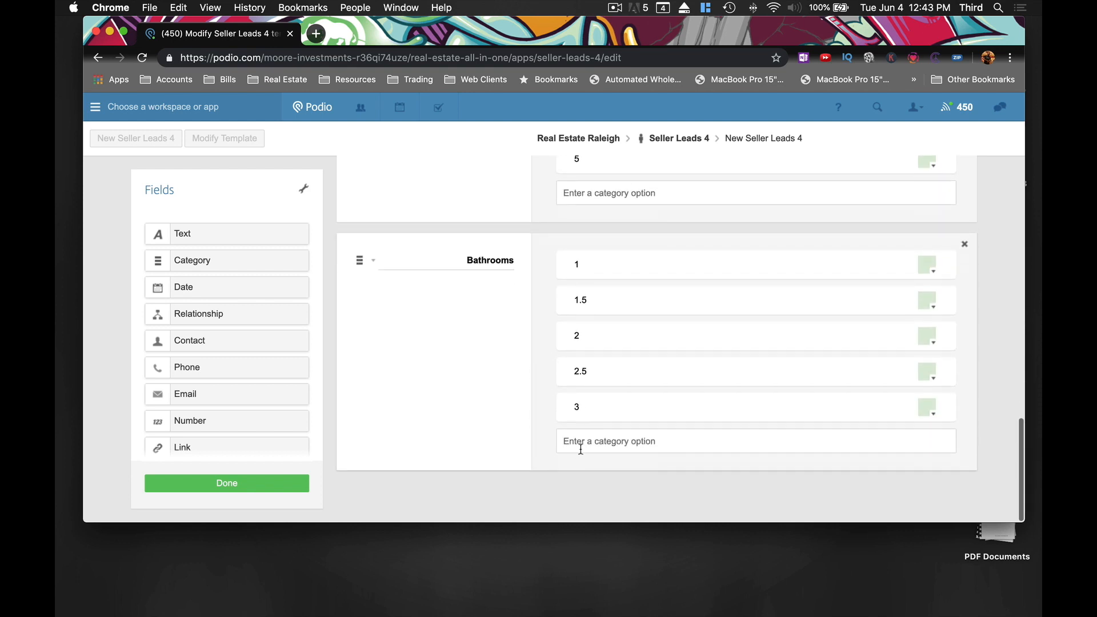
pyautogui.write('3.5')
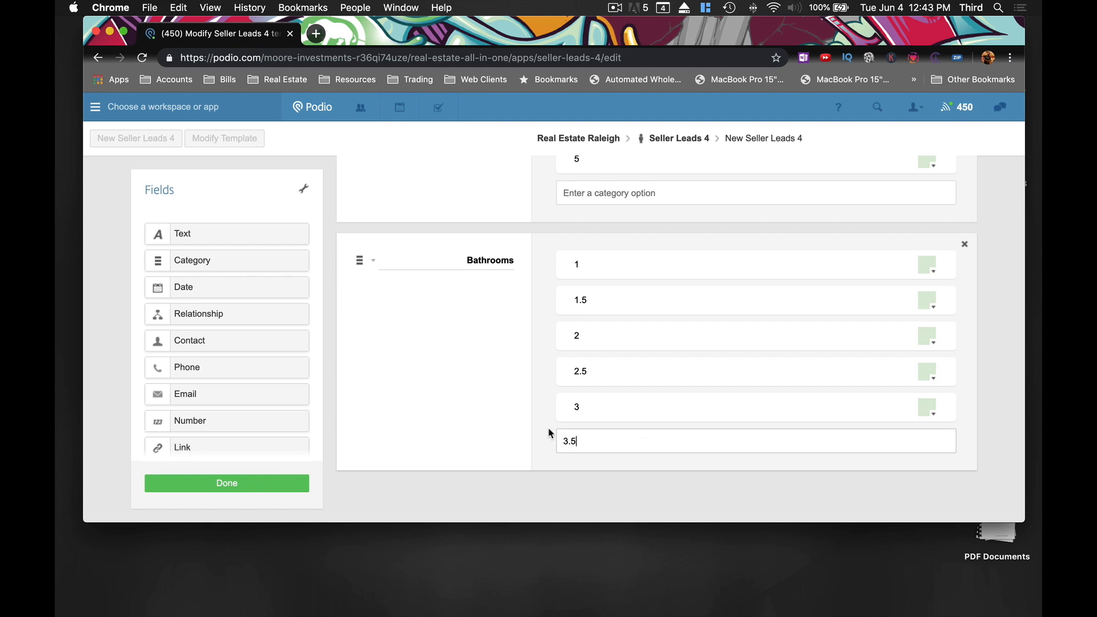
pyautogui.press('Return')
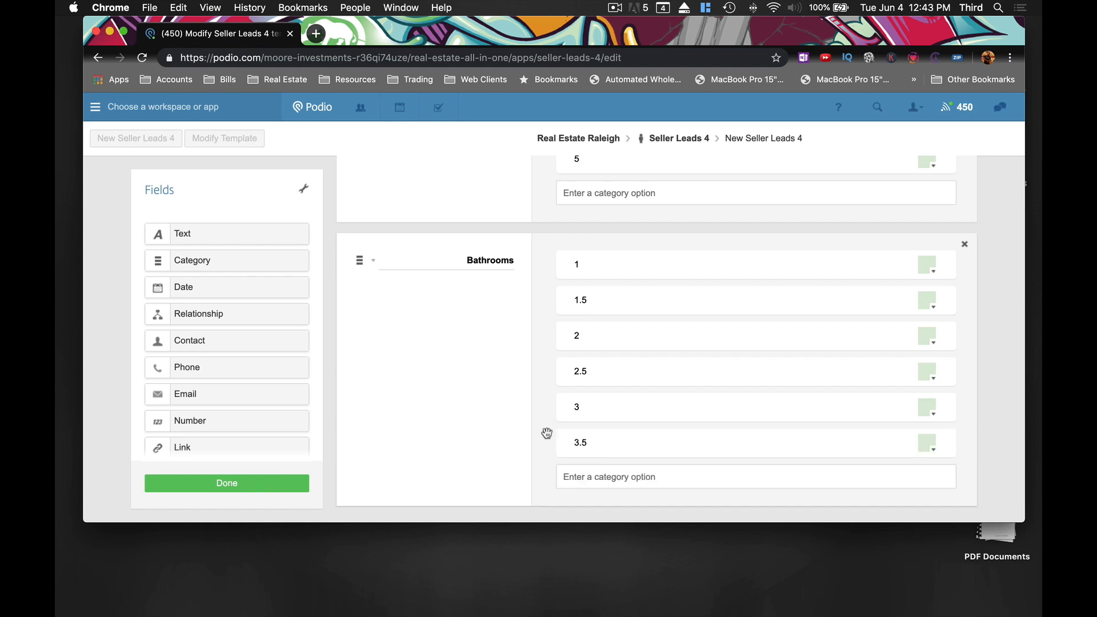
# Add the option 4 at the end of the Bathrooms category field
pyautogui.write('4')
pyautogui.press('Return')
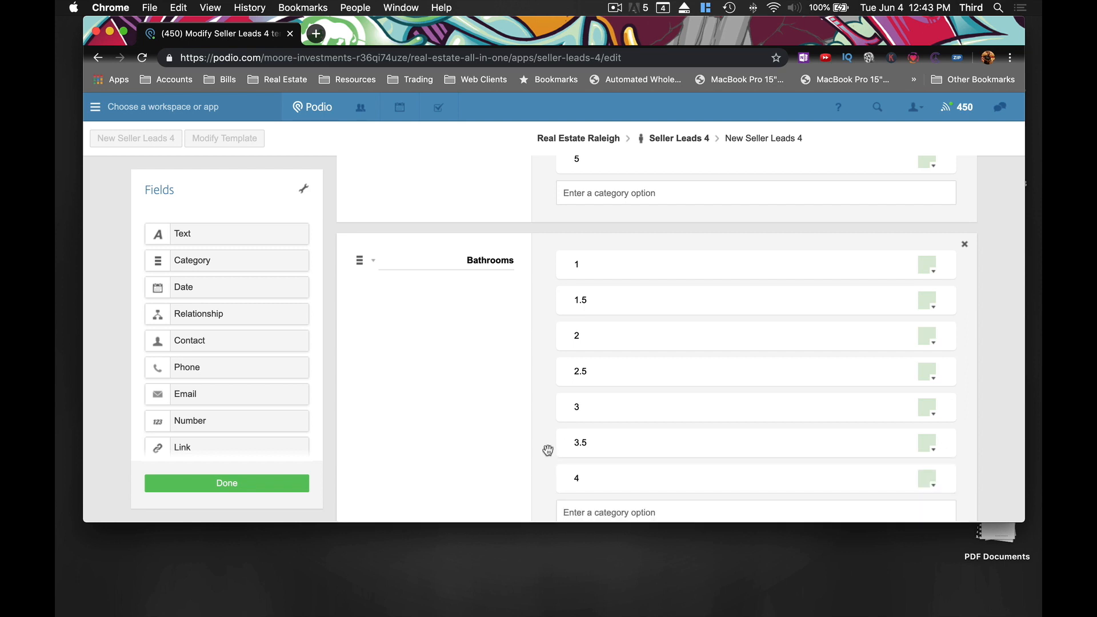
pyautogui.scroll(-1, 547, 451)
pyautogui.scroll(-2, 546, 452)
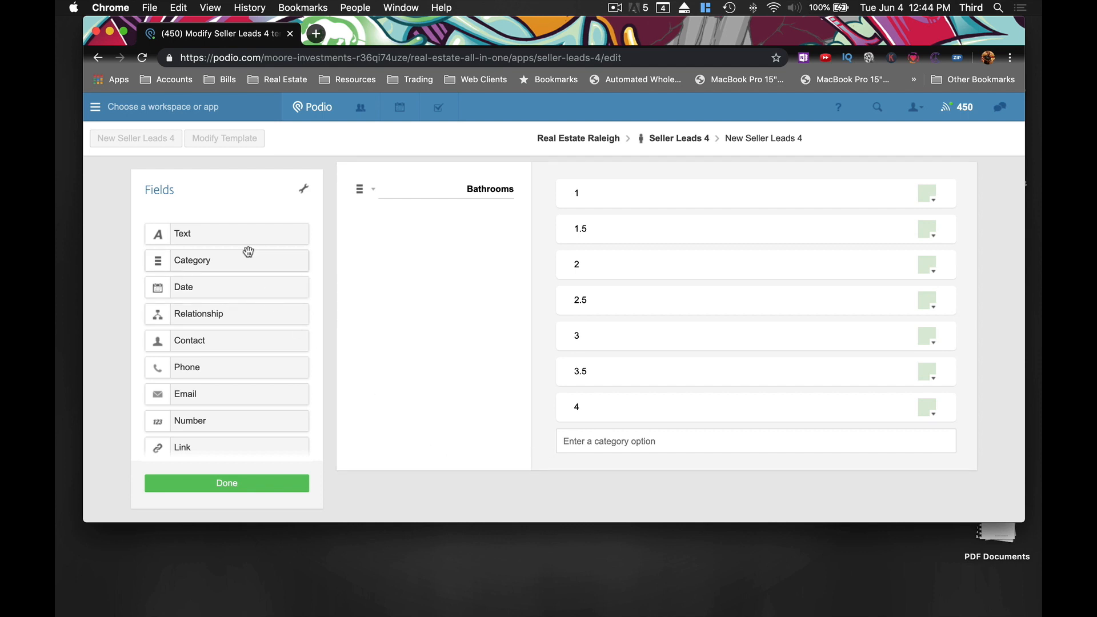
# Add a single-line text field named Size of House sq/ft below the Bathrooms field
pyautogui.moveTo(188, 235); pyautogui.dragTo(416, 478)
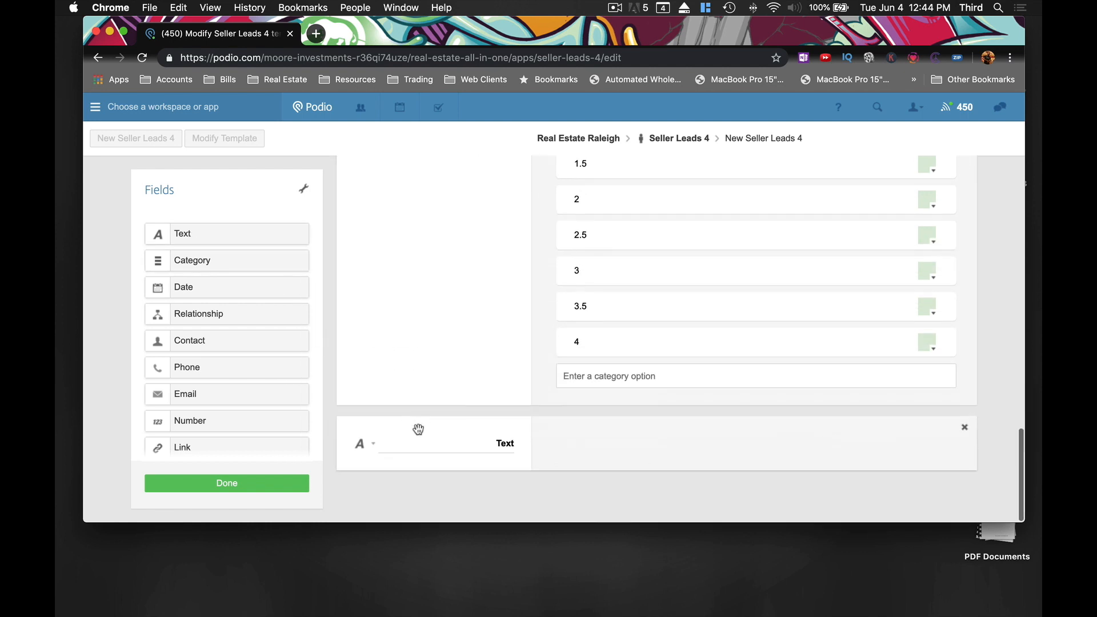
pyautogui.click(371, 449)
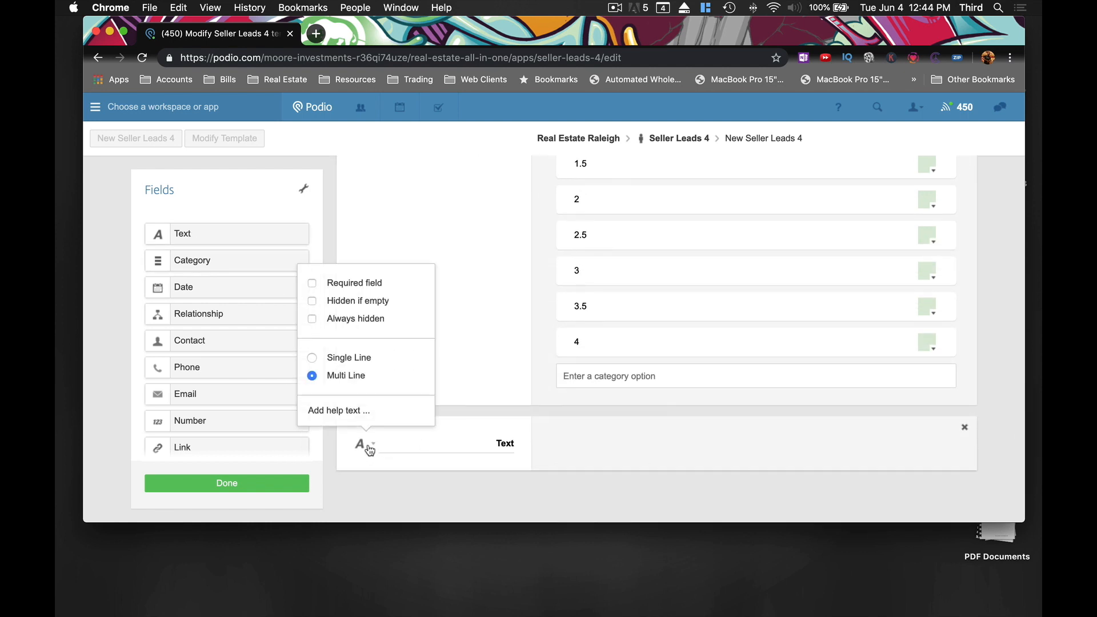
pyautogui.click(347, 358)
pyautogui.moveTo(494, 443); pyautogui.dragTo(517, 444)
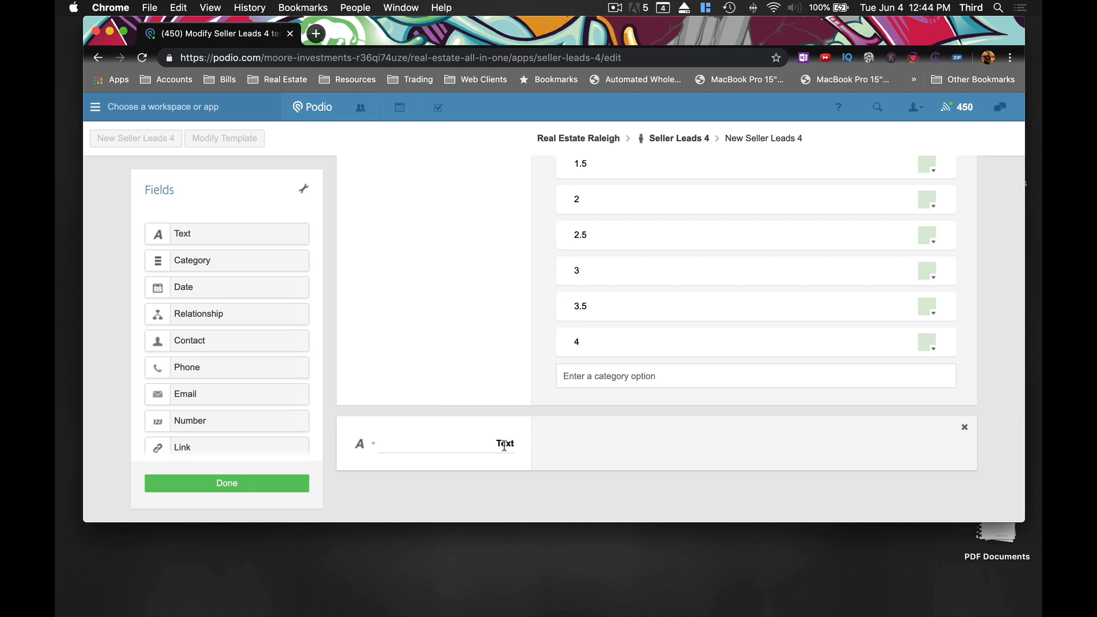
pyautogui.doubleClick(507, 443)
pyautogui.write('size of House sq/ft')
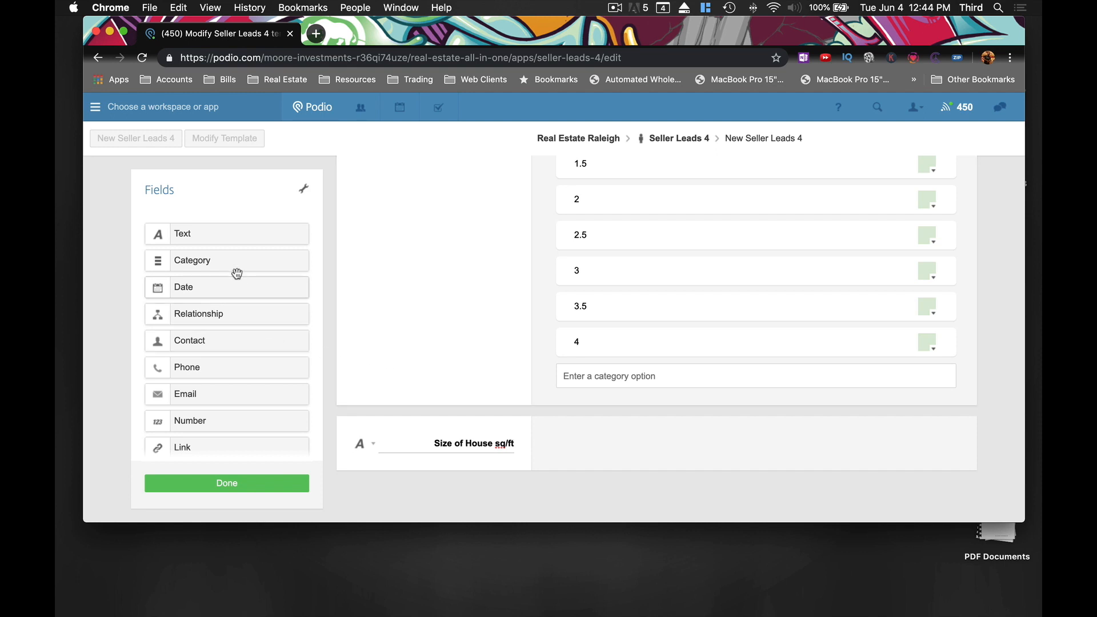
# Add a single-line text field named Year Built below the Size of House sq/ft field
pyautogui.moveTo(217, 238); pyautogui.dragTo(380, 488)
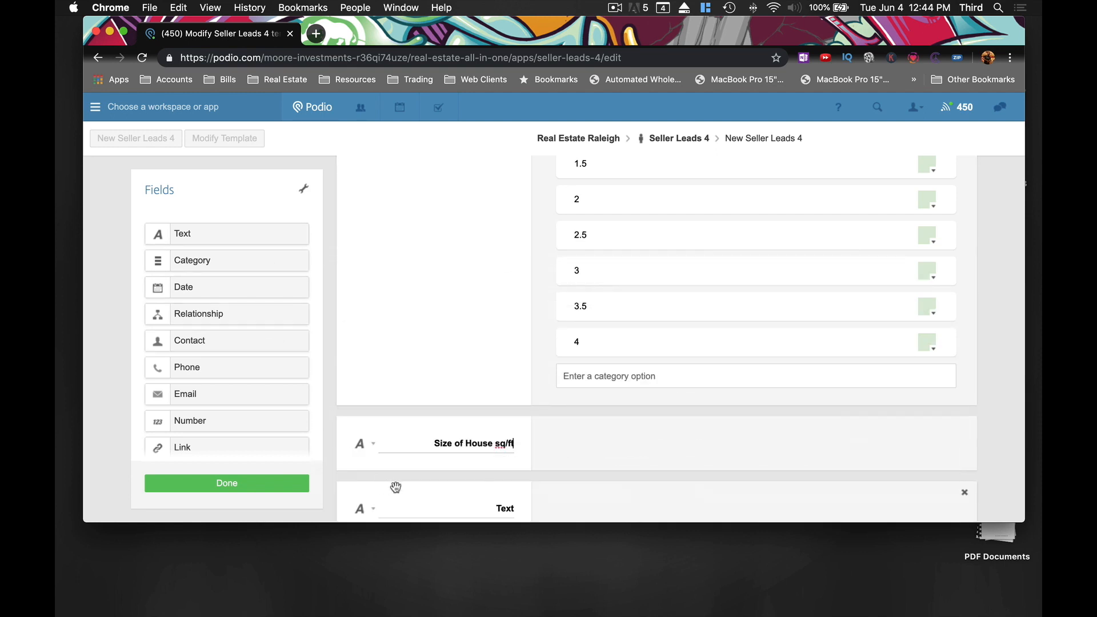
pyautogui.doubleClick(498, 479)
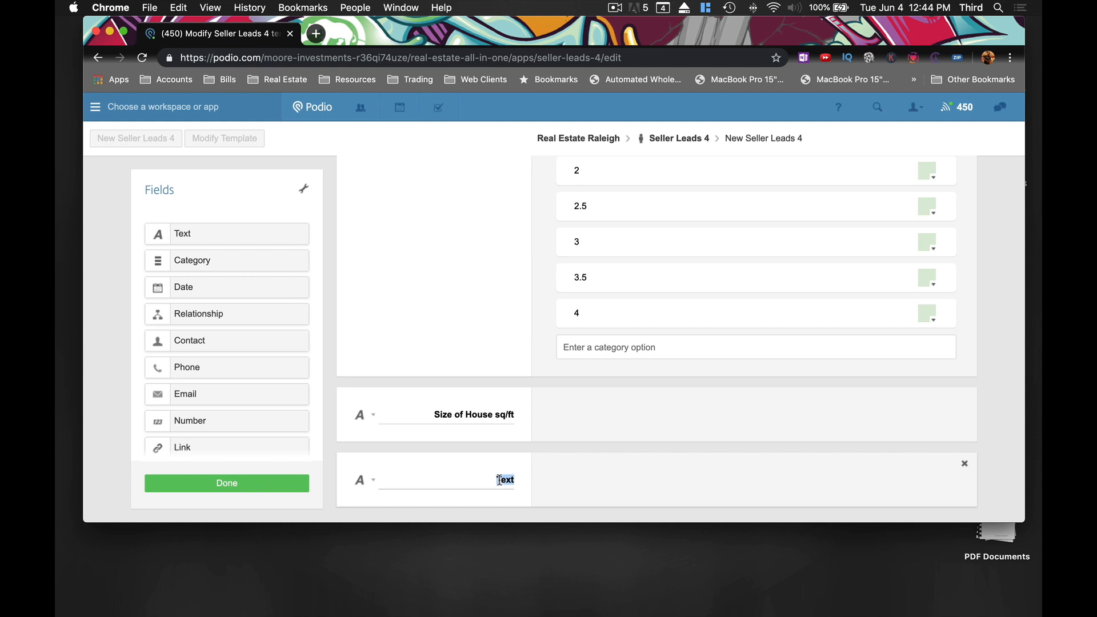
pyautogui.write('Year Built')
pyautogui.click(372, 481)
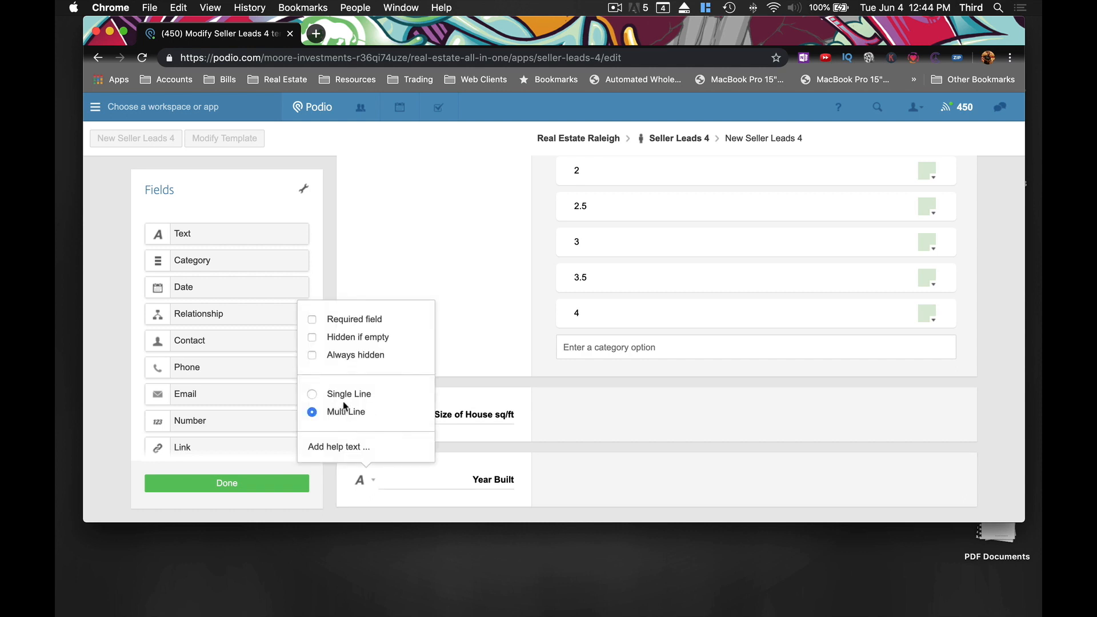
pyautogui.click(312, 394)
pyautogui.click(431, 483)
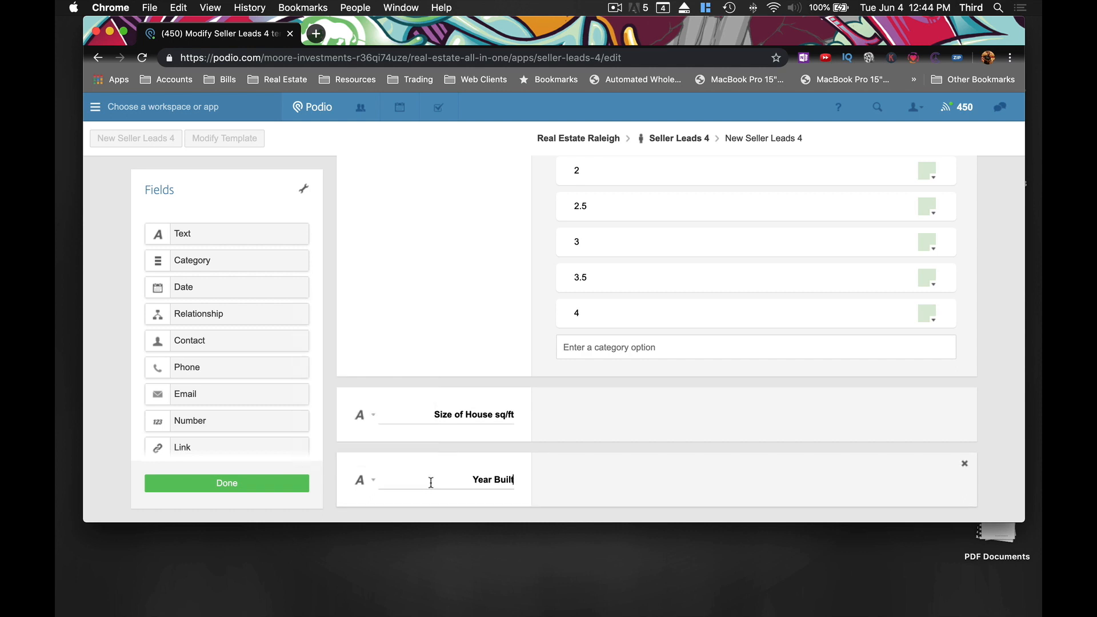
# Add a category field named Current House Condition below the Year Built field
pyautogui.scroll(-1, 432, 485)
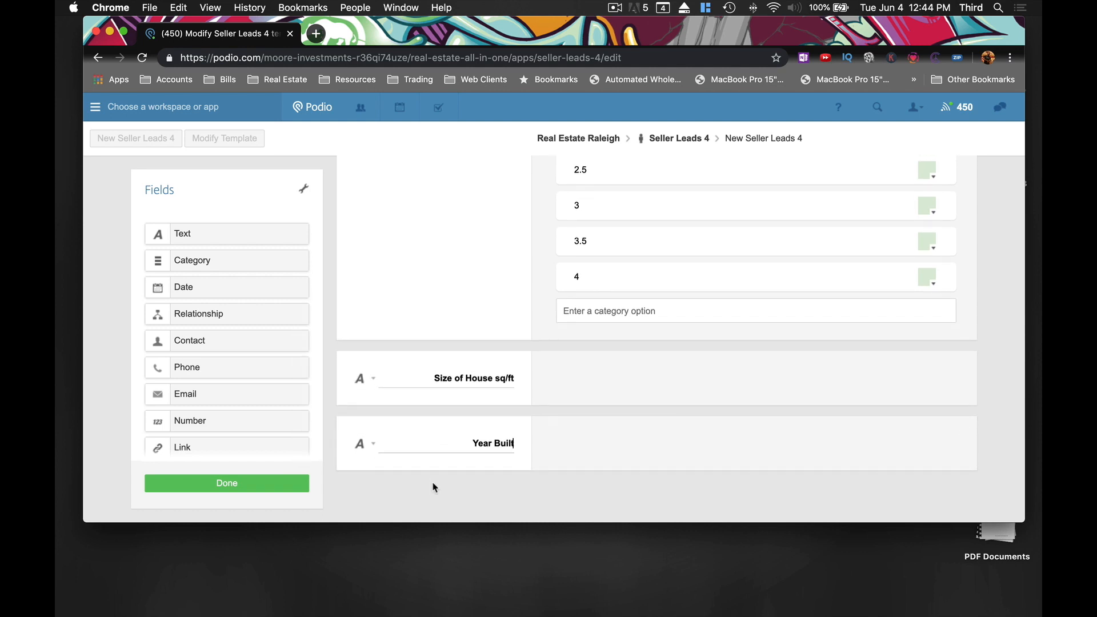
pyautogui.moveTo(213, 266); pyautogui.dragTo(429, 448)
pyautogui.scroll(-2, 445, 441)
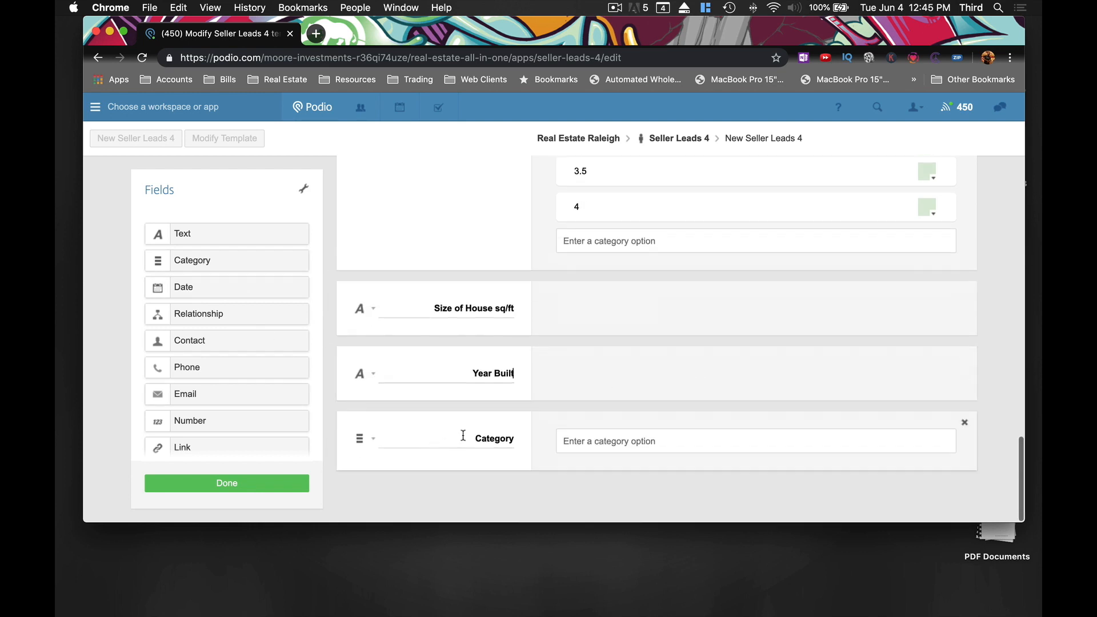
pyautogui.doubleClick(494, 439)
pyautogui.write('Current C')
pyautogui.press('BackSpace')
pyautogui.write('House')
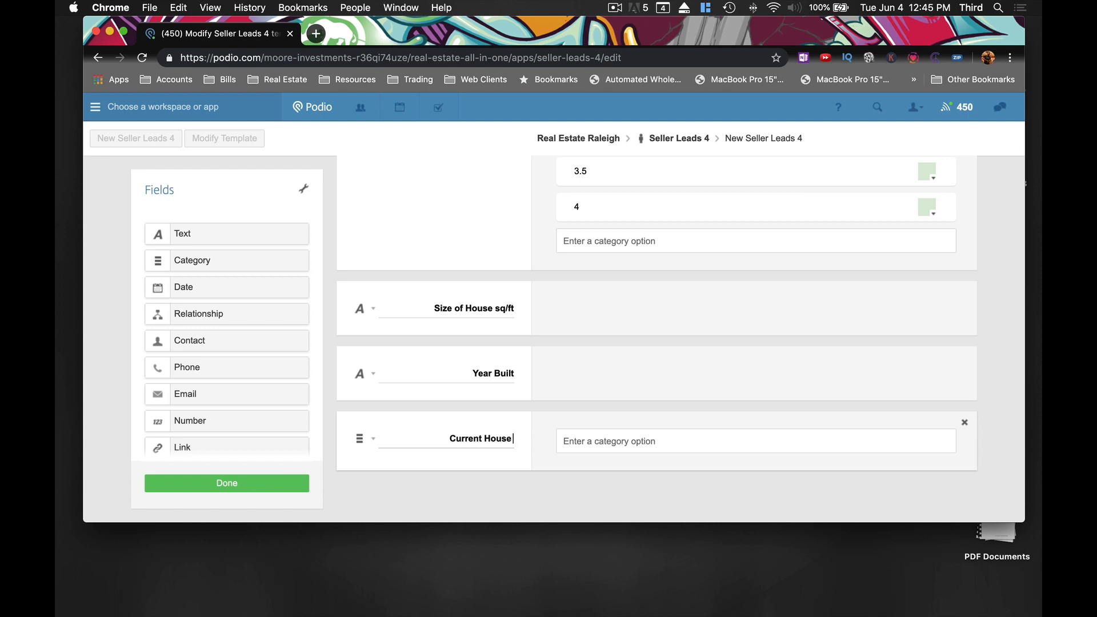
pyautogui.write(' Condition')
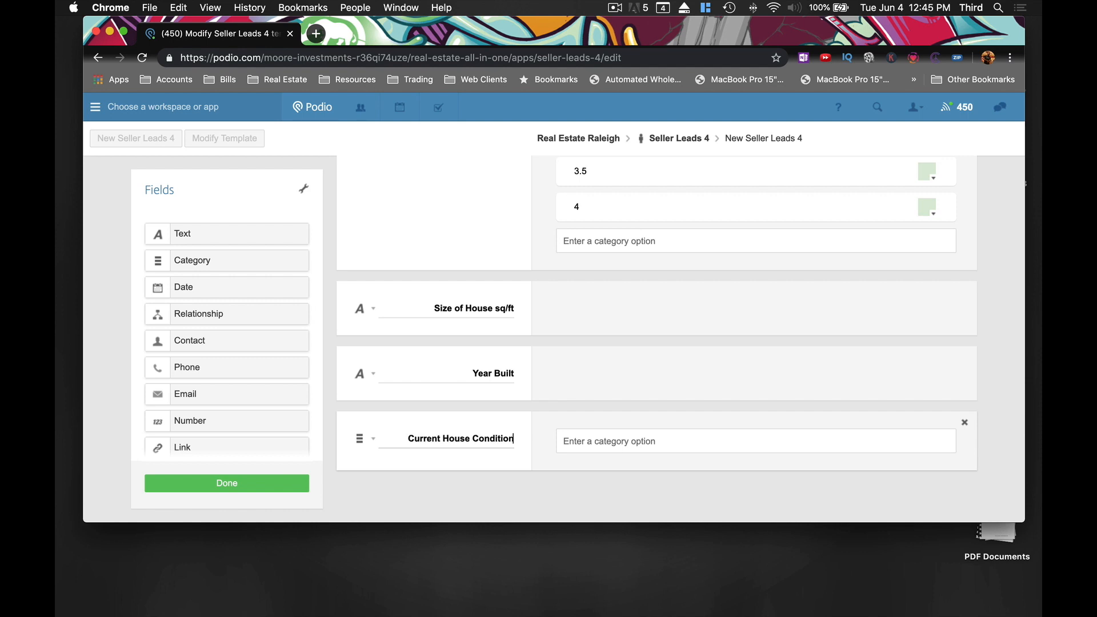
# Add the options Excellent and Good to the Current House Condition category field
pyautogui.click(628, 444)
pyautogui.write('Excellen')
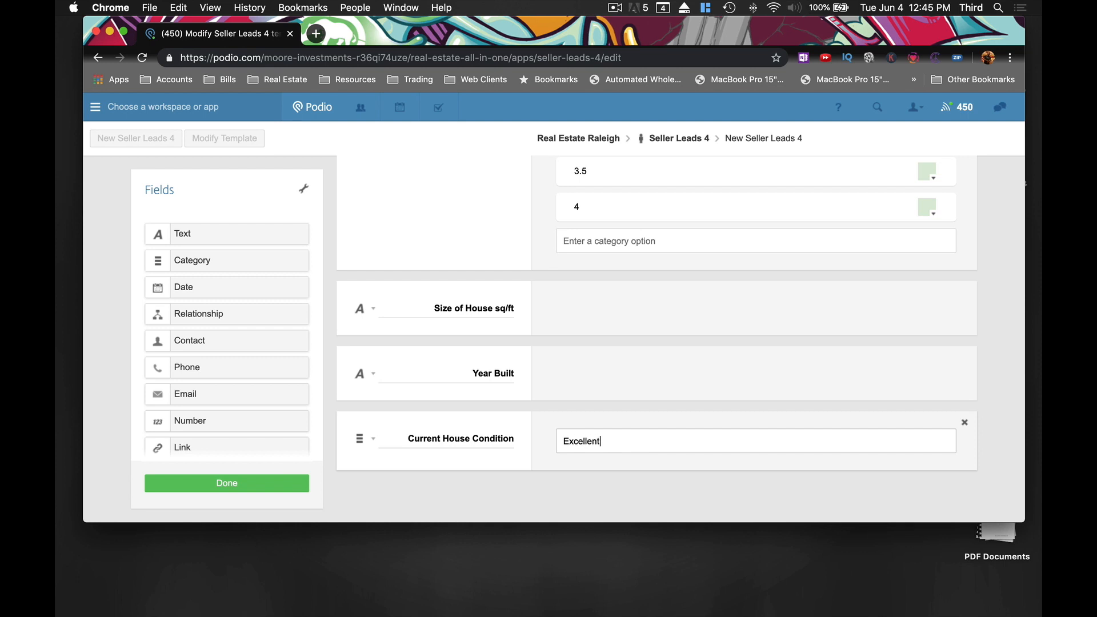
pyautogui.write('t')
pyautogui.press('Return')
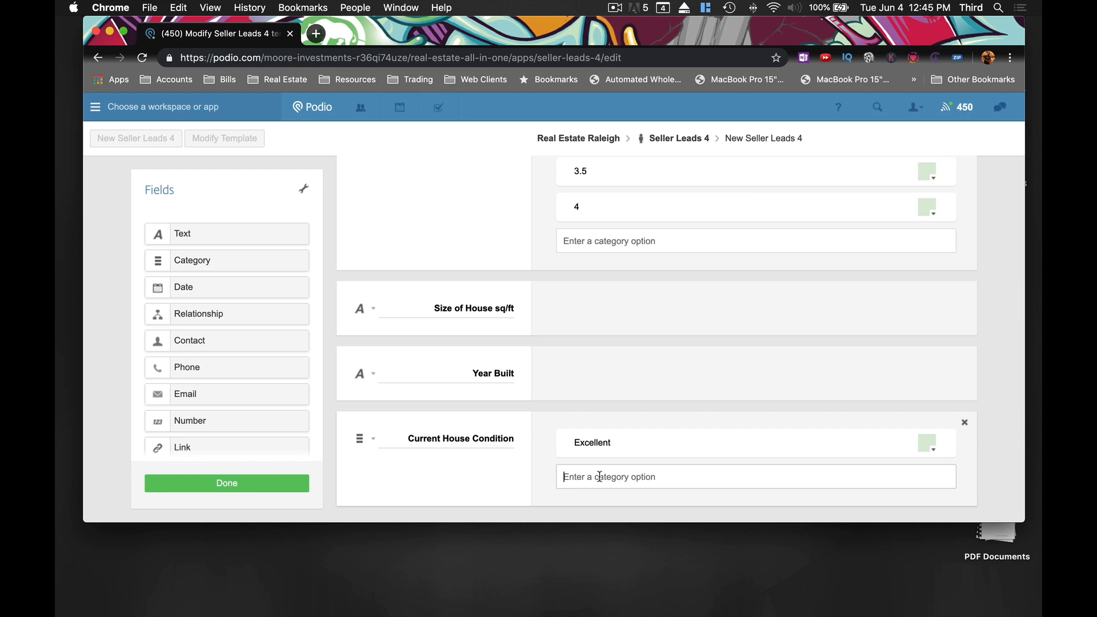
pyautogui.write('Good')
pyautogui.press('Return')
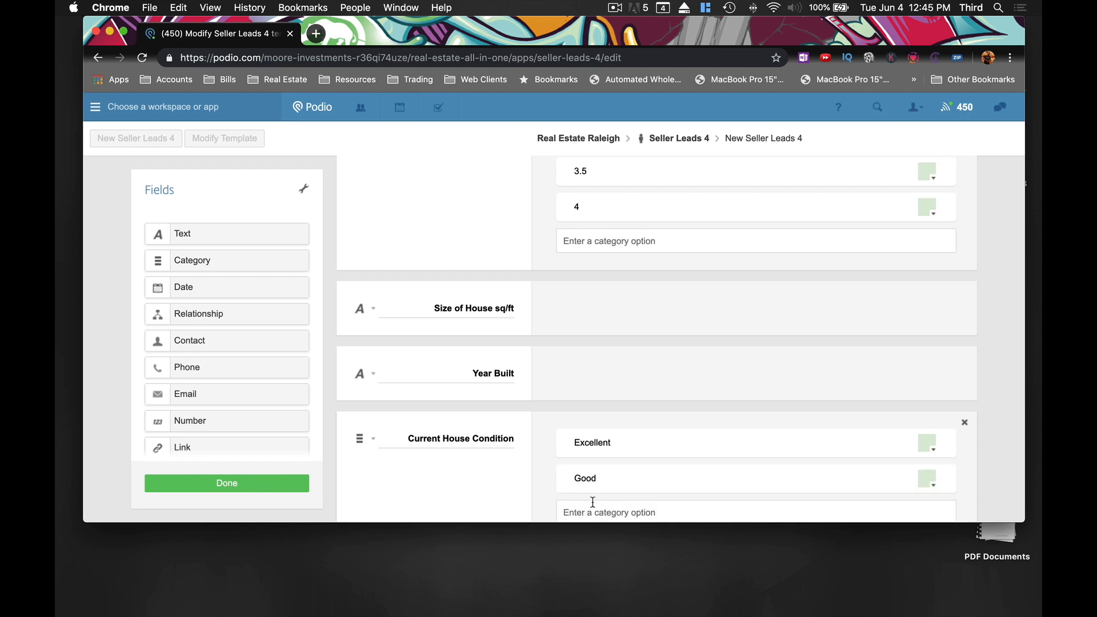
# Add the Current House Condition options Fair, Poor and Terrible below Good
pyautogui.scroll(-3, 596, 472)
pyautogui.click(595, 447)
pyautogui.write('fa')
pyautogui.press('BackSpace')
pyautogui.press('BackSpace')
pyautogui.write('Fair')
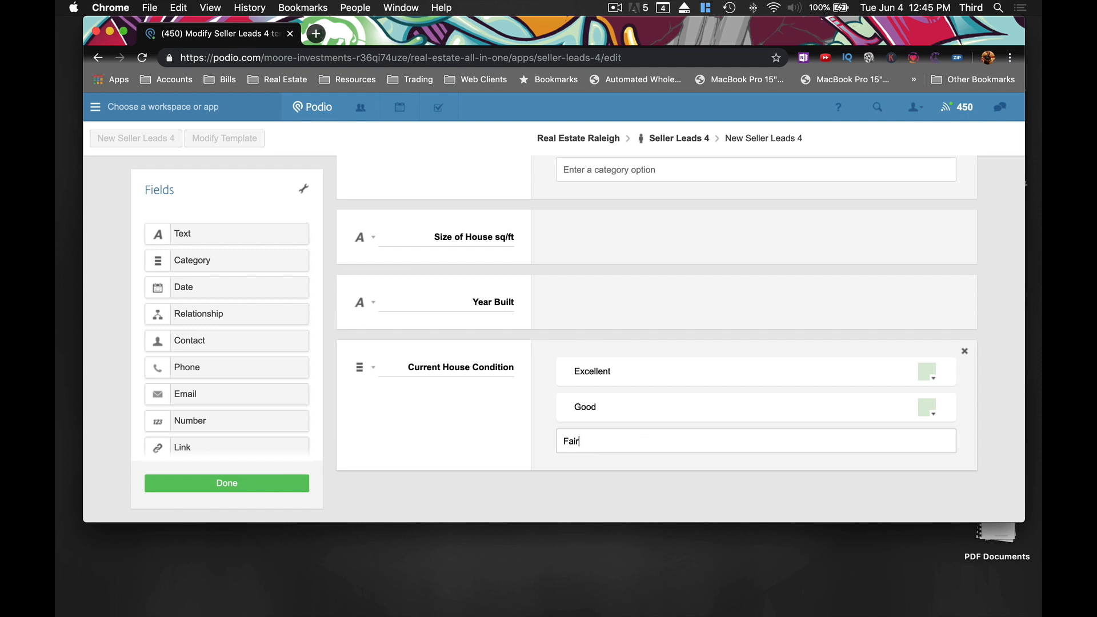
pyautogui.press('Return')
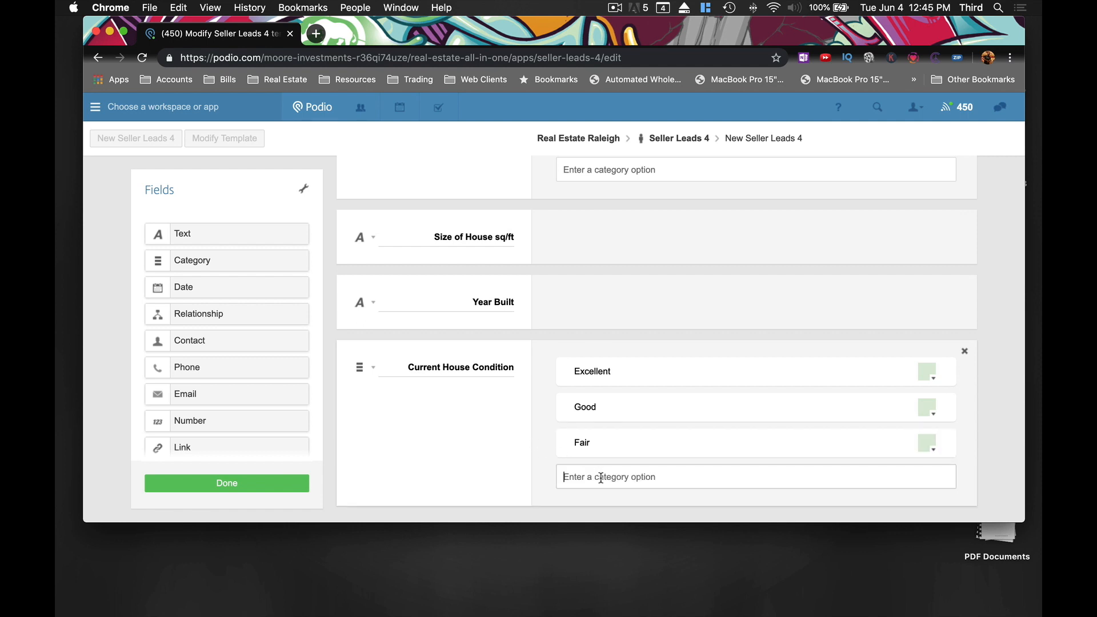
pyautogui.write('Poor')
pyautogui.press('Return')
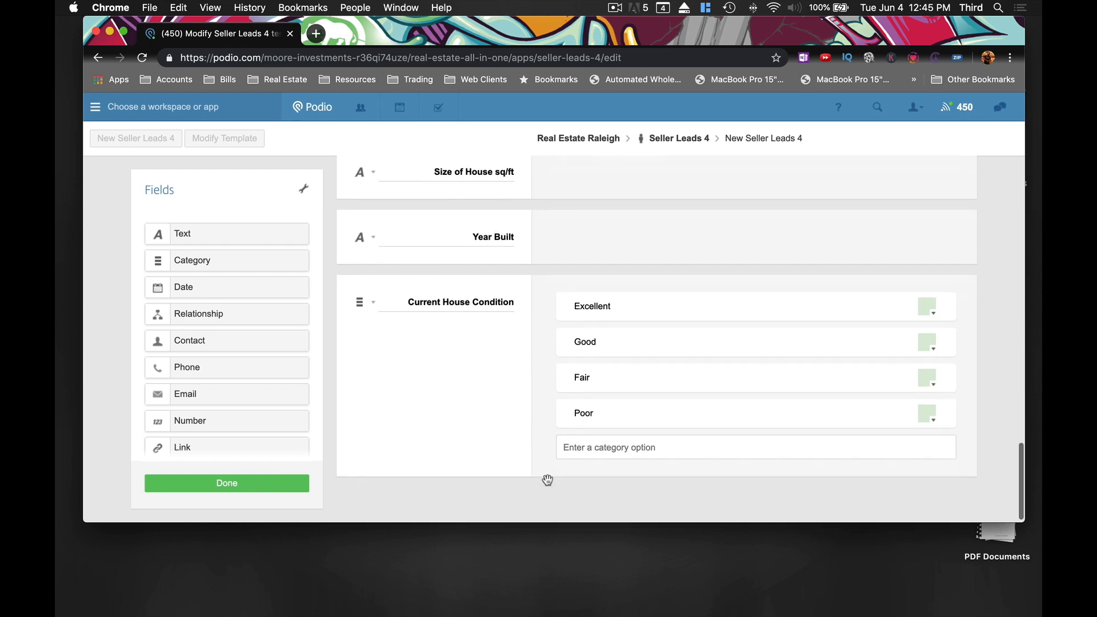
pyautogui.write('Terrible')
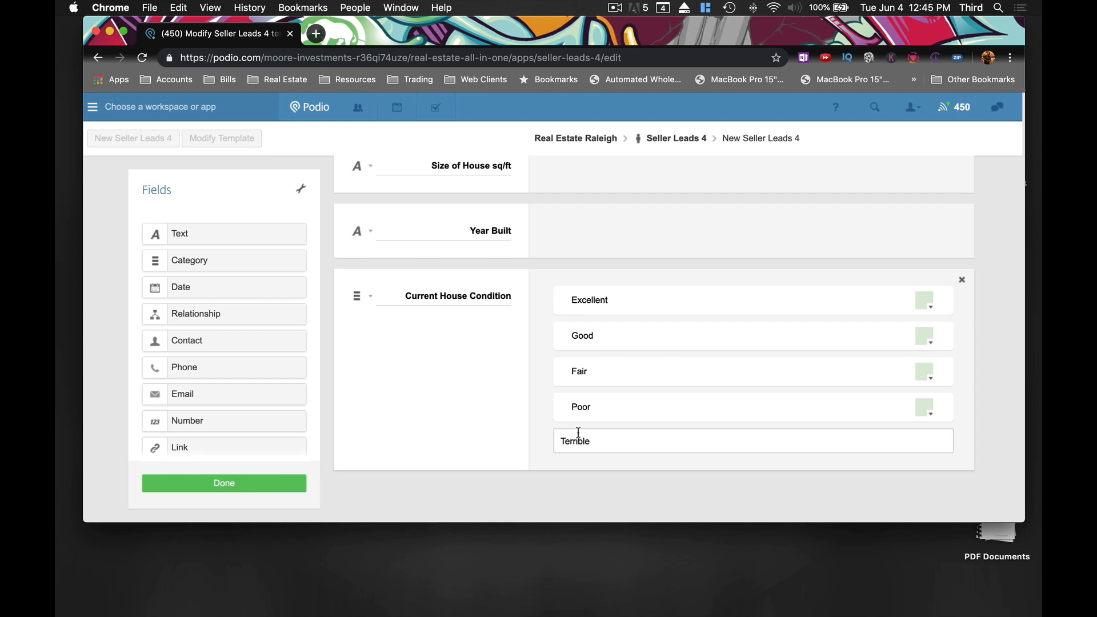
pyautogui.press('Return')
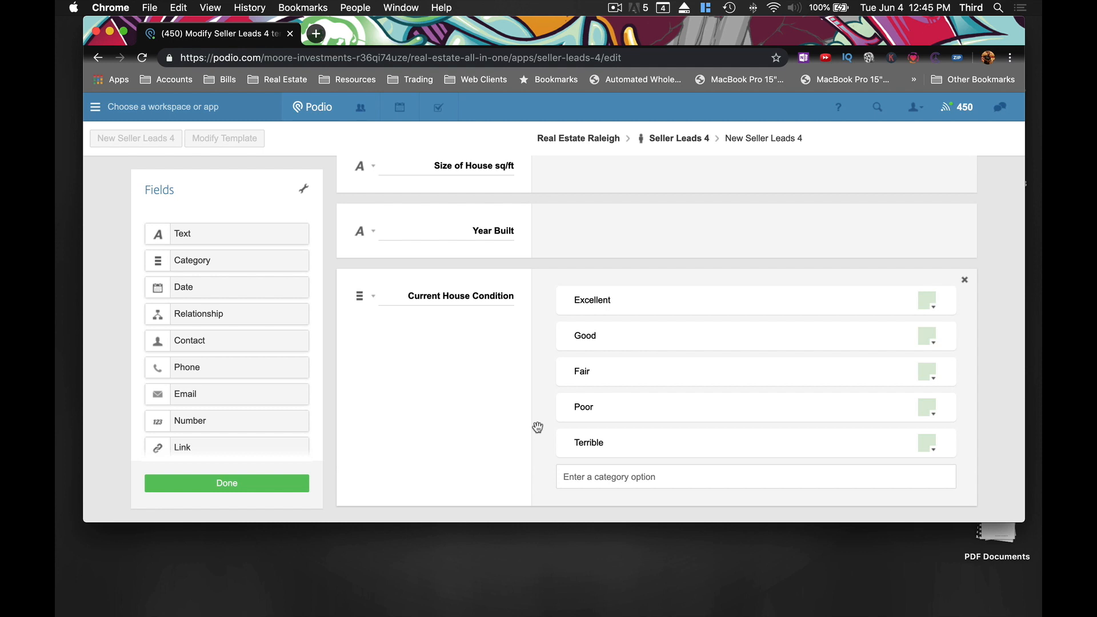
# Add a multi-line text field named "What repairs are needed?" below the Current House Condition field
pyautogui.scroll(-3, 538, 428)
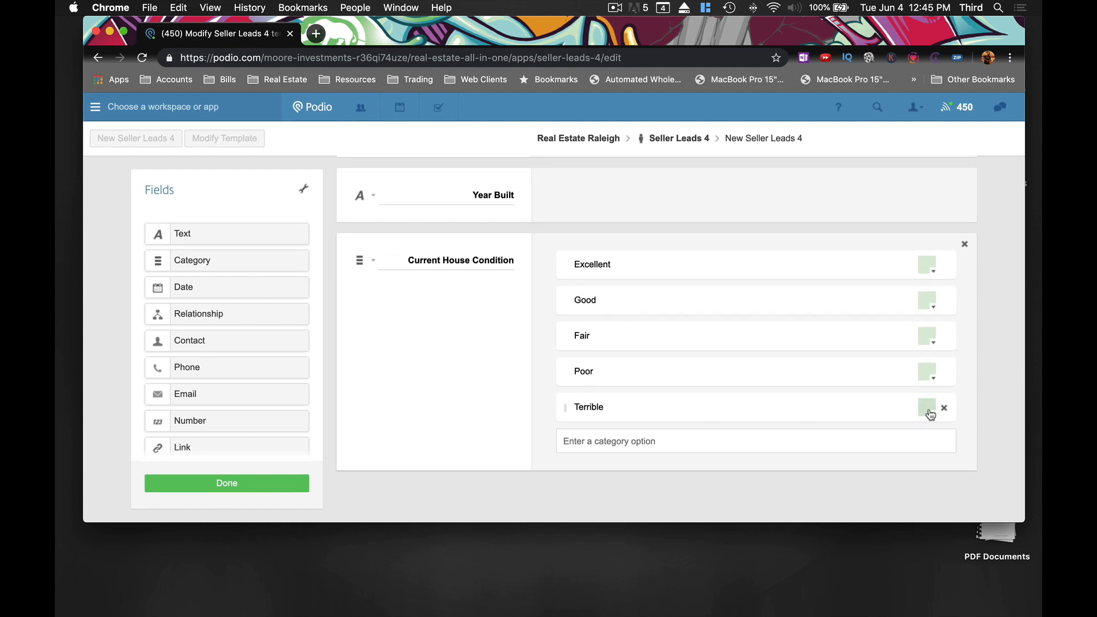
pyautogui.scroll(3, 930, 414)
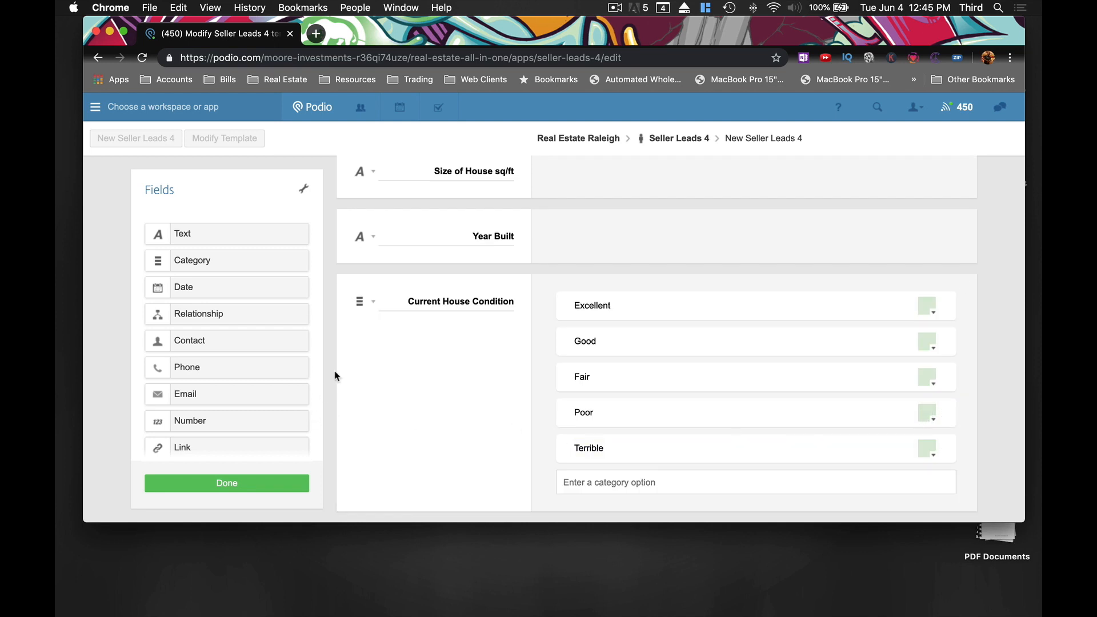
pyautogui.moveTo(223, 235); pyautogui.dragTo(449, 427)
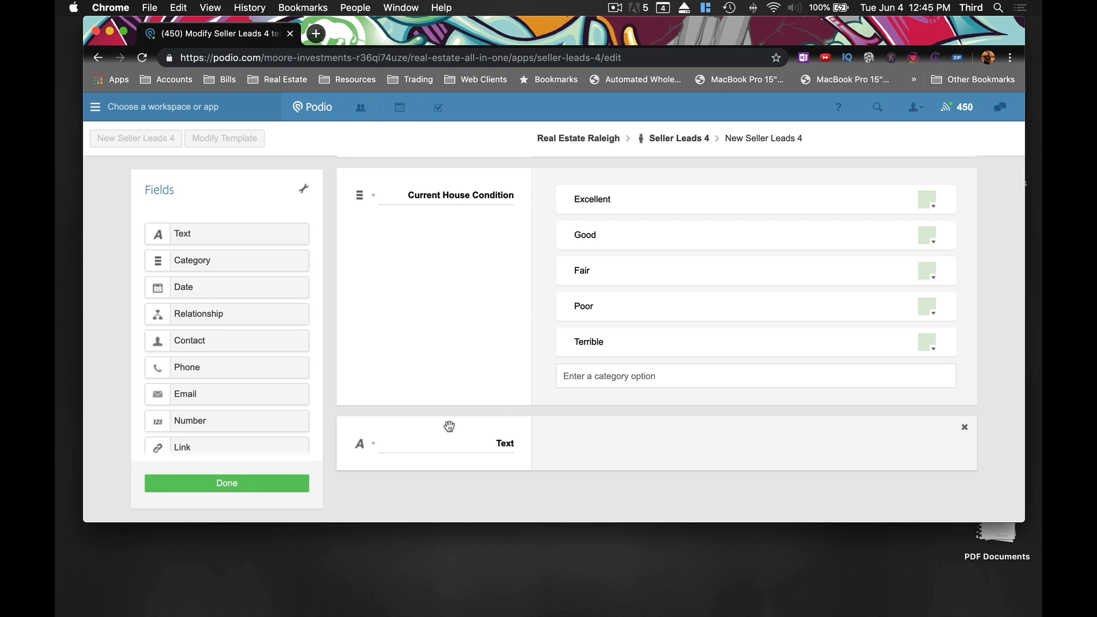
pyautogui.doubleClick(508, 446)
pyautogui.write('What repairs are needed?')
pyautogui.click(360, 444)
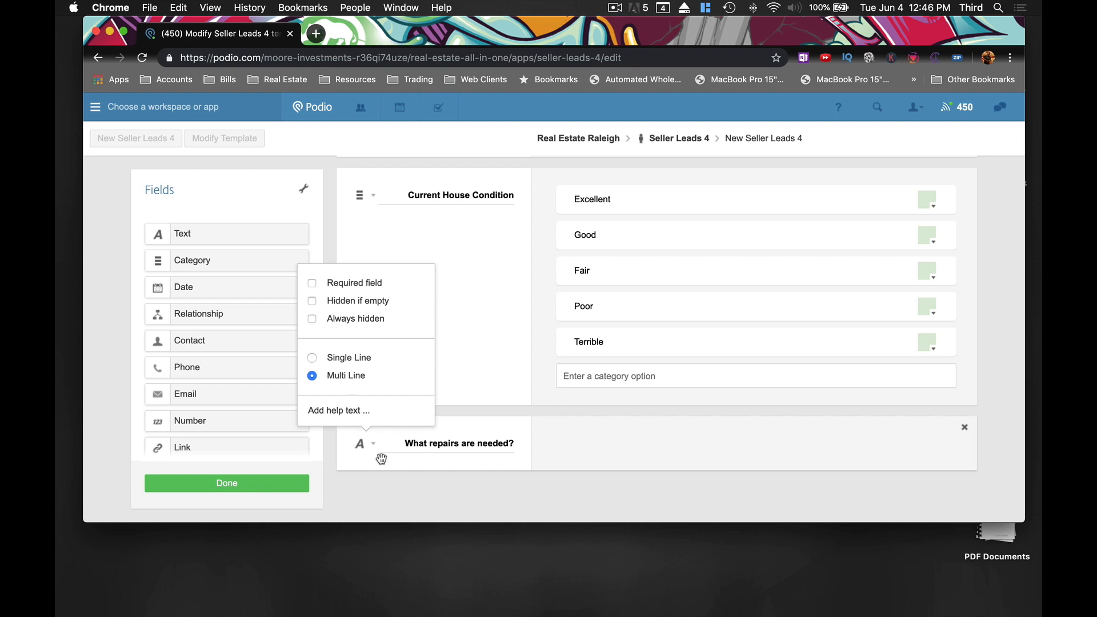
pyautogui.scroll(1, 560, 454)
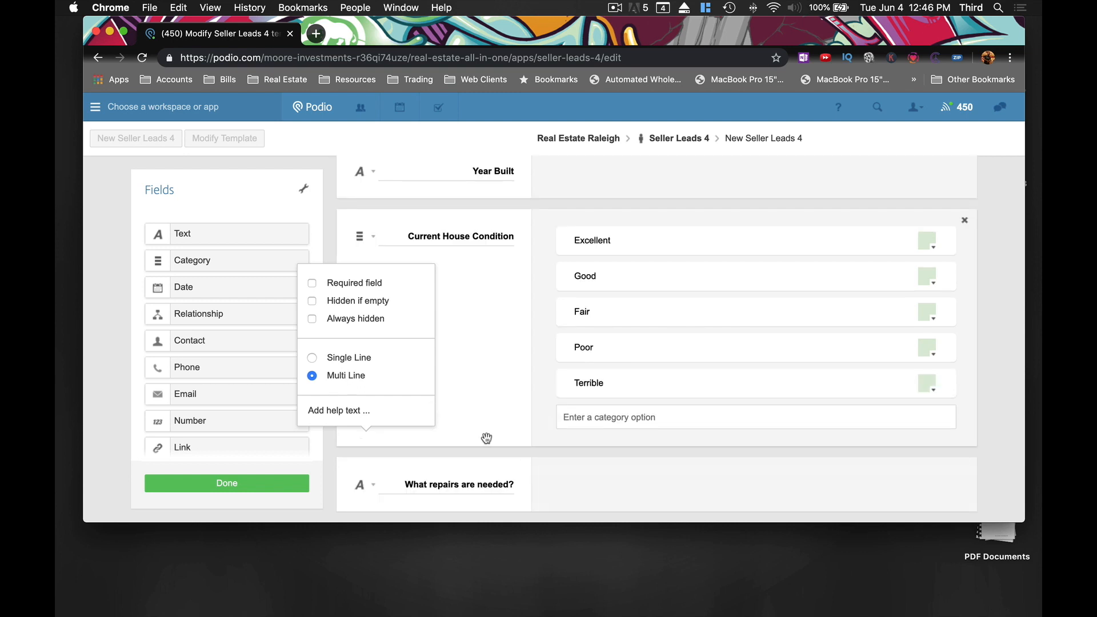
pyautogui.click(447, 454)
# Add a category field named Occupancy below the repairs field, correcting the name's spelling
pyautogui.scroll(-1, 425, 439)
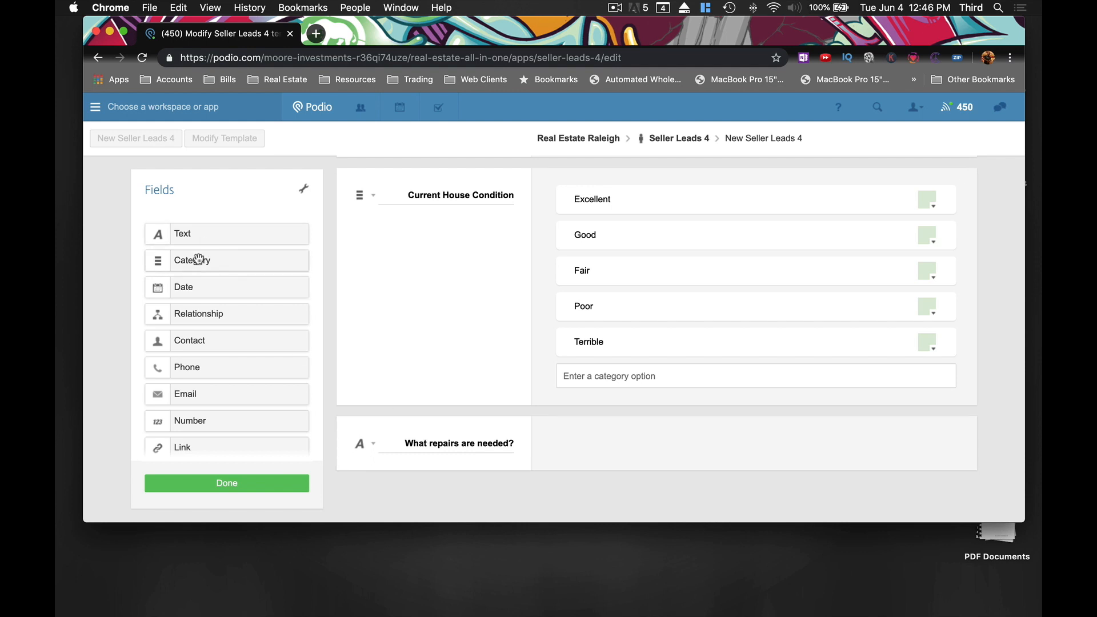
pyautogui.moveTo(196, 263); pyautogui.dragTo(380, 480)
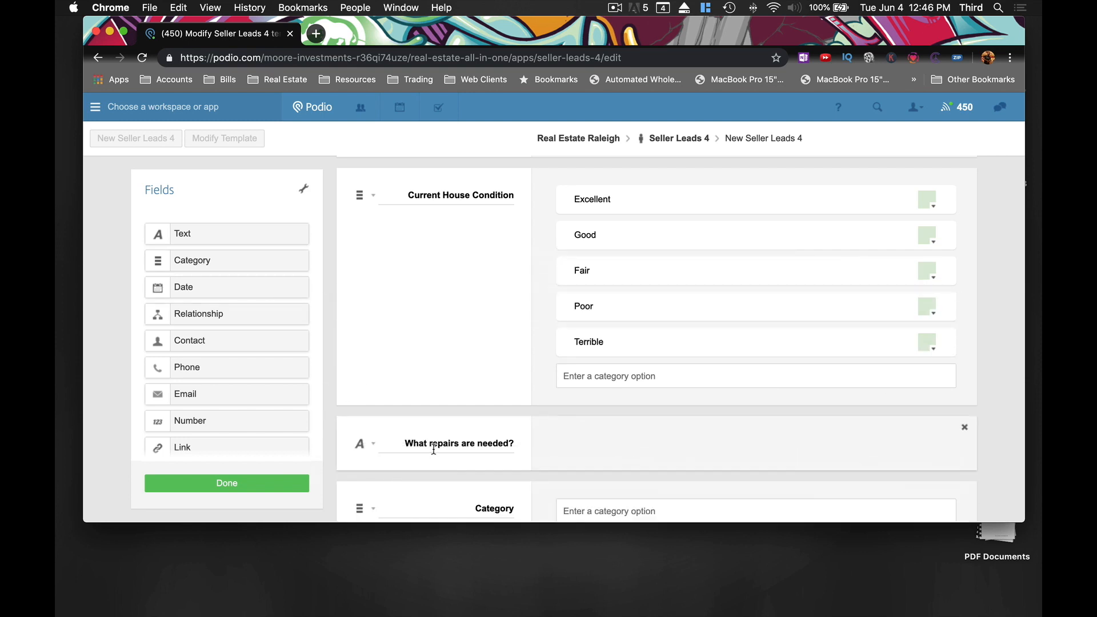
pyautogui.scroll(-2, 434, 450)
pyautogui.doubleClick(482, 439)
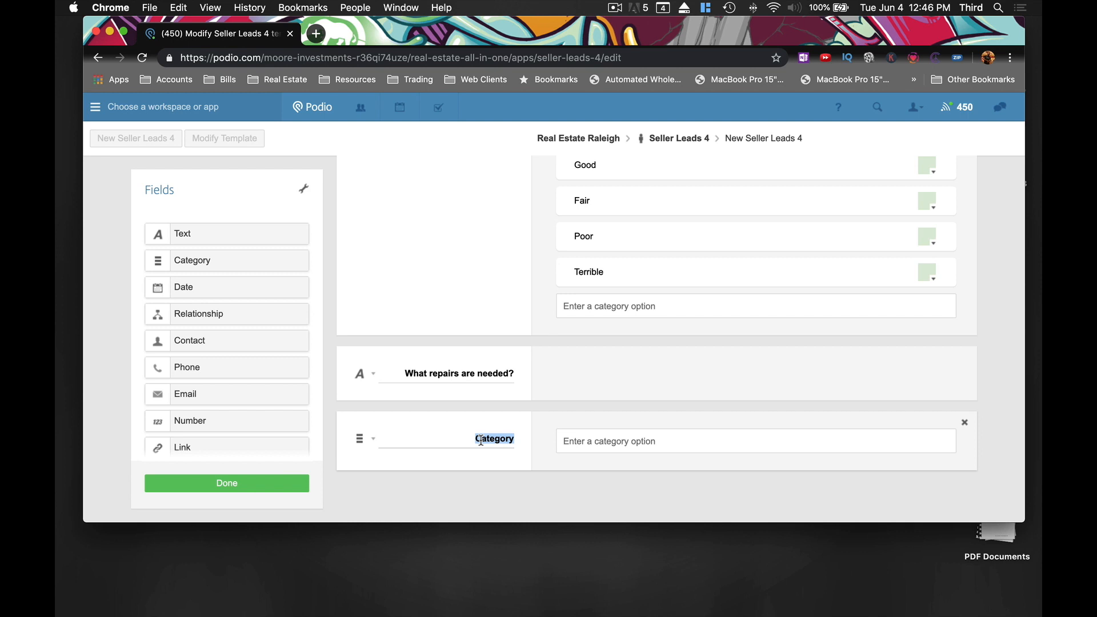
pyautogui.write('q')
pyautogui.write('ccu')
pyautogui.write('p')
pyautogui.write('nacy')
pyautogui.rightClick(500, 440)
pyautogui.click(522, 358)
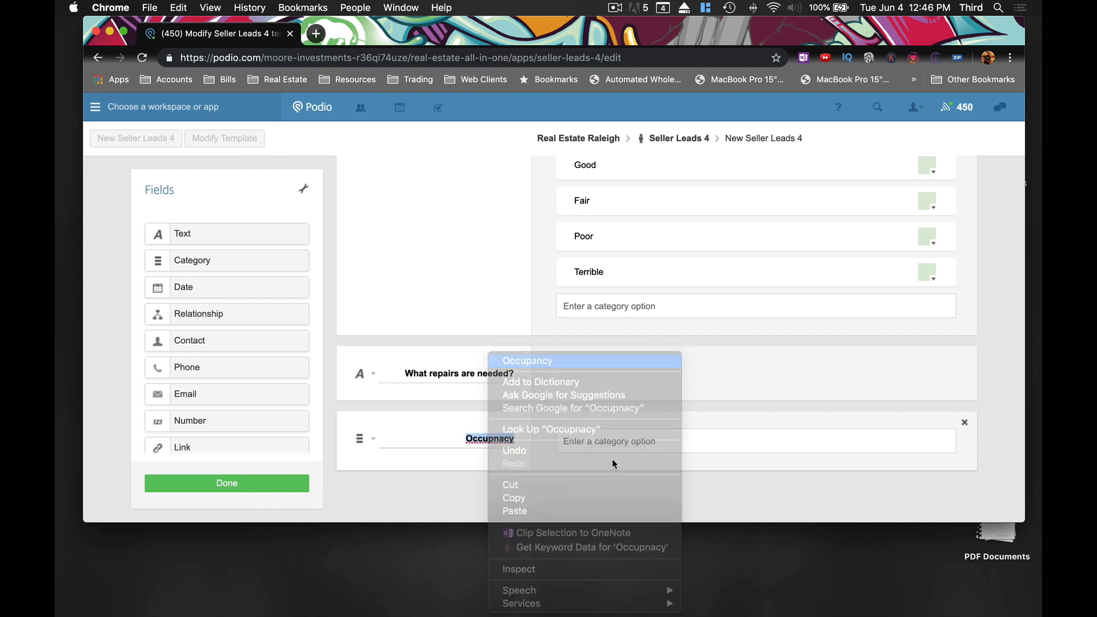
# Add the option "Yes - Owner Occupied" to the Occupancy category field
pyautogui.click(615, 441)
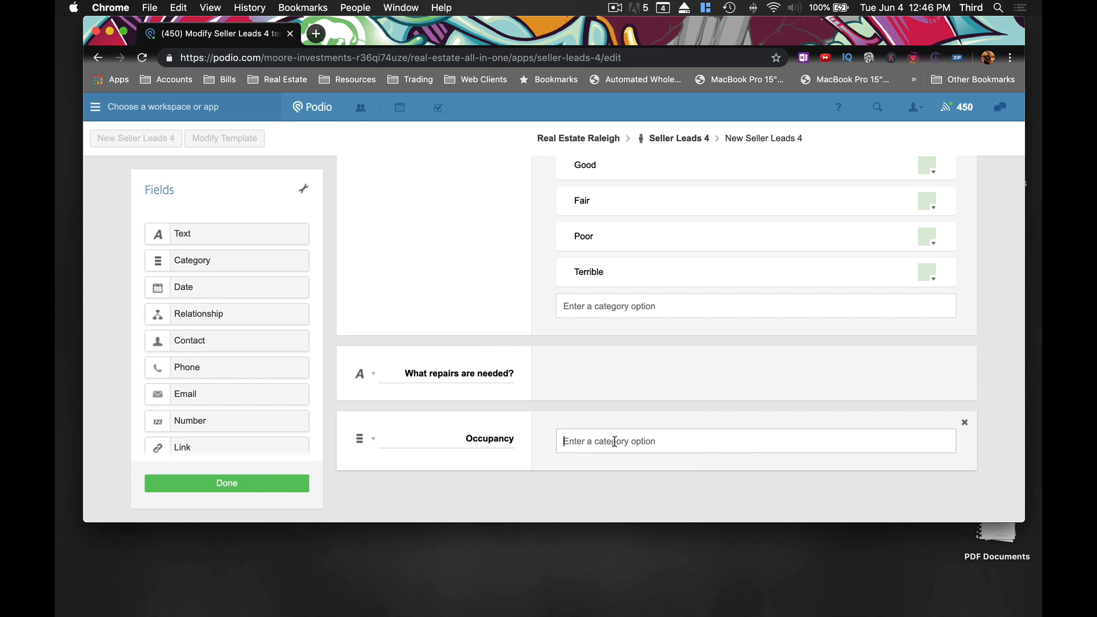
pyautogui.write('Yes - Owner Occupied')
pyautogui.press('Return')
# Add the option "Yes - Tenant Occupied" to the Occupancy field by reusing the text of the owner-occupied option
pyautogui.doubleClick(641, 445)
pyautogui.moveTo(664, 444); pyautogui.dragTo(578, 444)
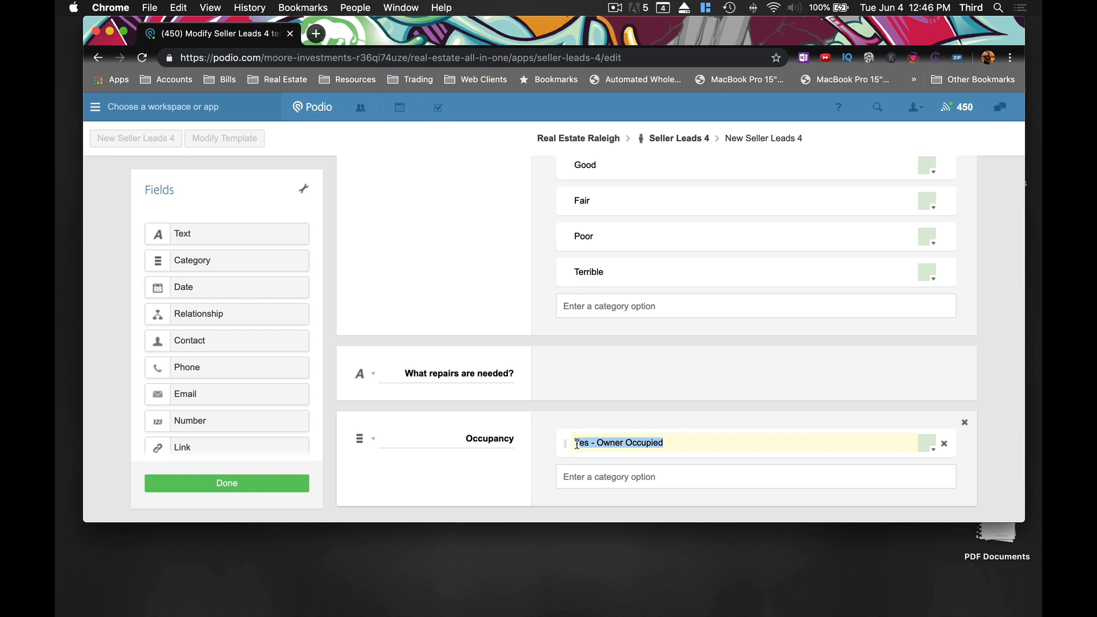
pyautogui.press('super+c')
pyautogui.click(590, 474)
pyautogui.press('super+v')
pyautogui.moveTo(586, 477); pyautogui.dragTo(610, 476)
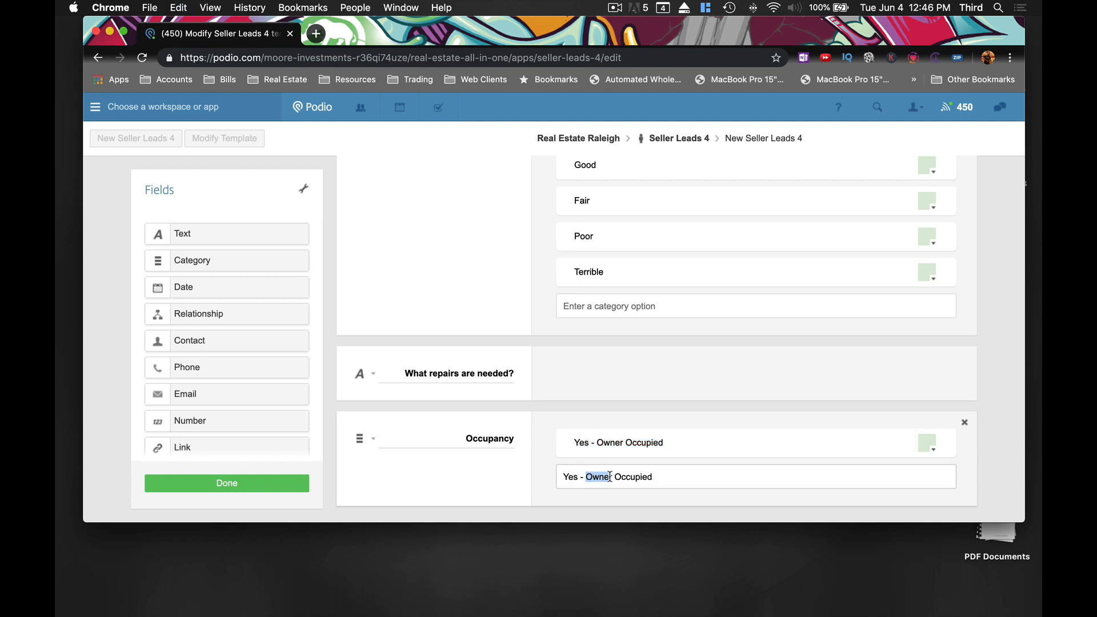
pyautogui.press('BackSpace')
pyautogui.press('Delete')
pyautogui.press('Delete')
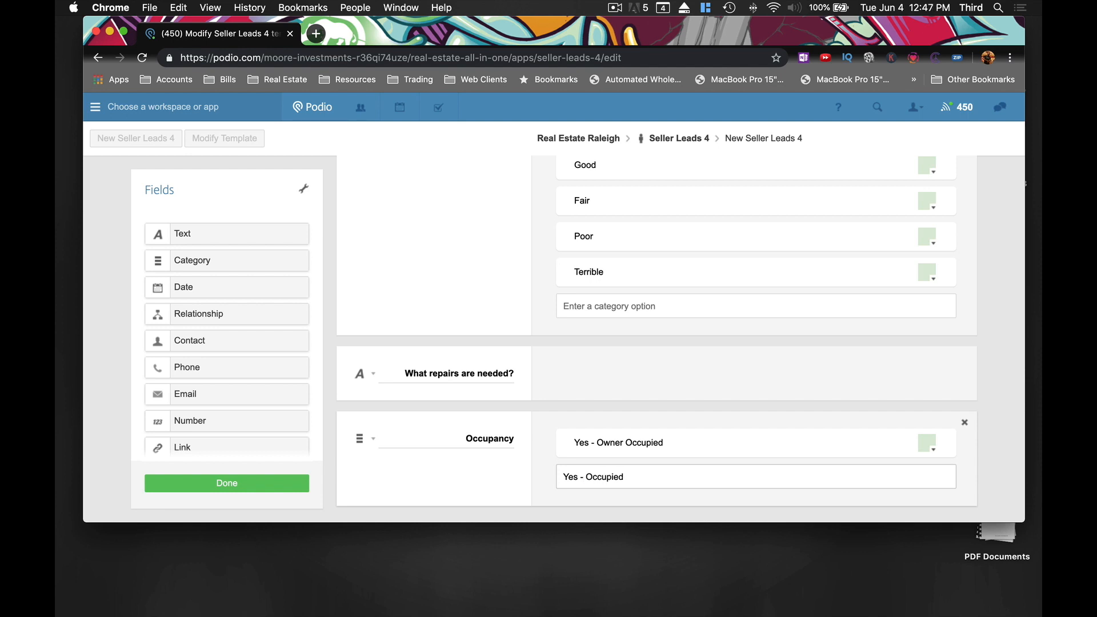
pyautogui.write('Tenant')
pyautogui.scroll(-1, 574, 476)
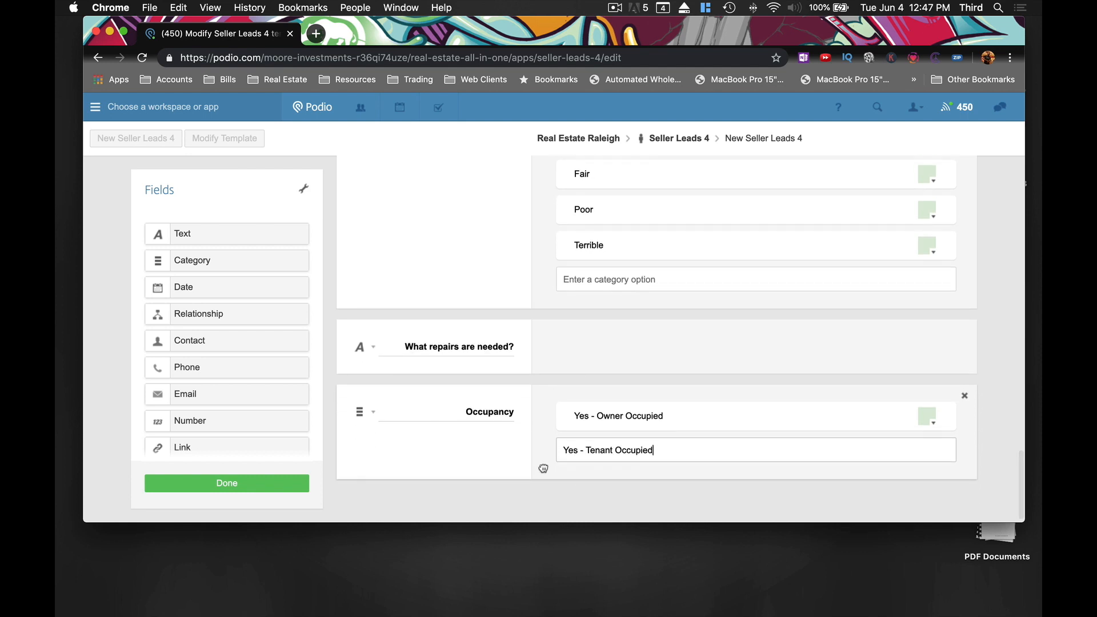
pyautogui.press('Return')
# Add the option "No - Vacant" to the Occupancy category field
pyautogui.write('No -')
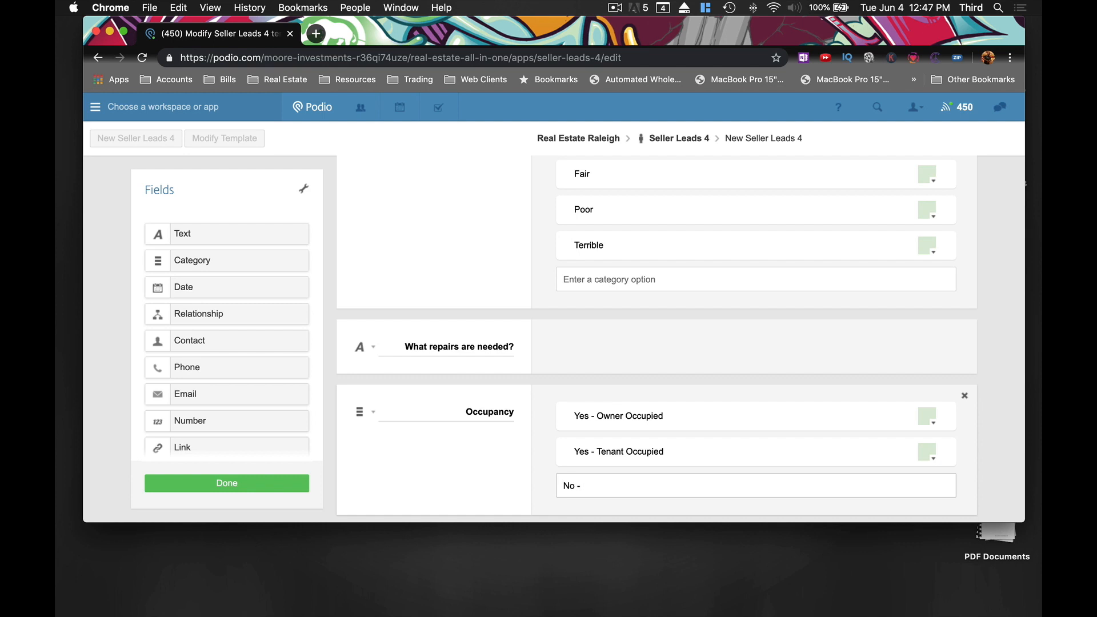
pyautogui.write(' Vacan')
pyautogui.press('Return')
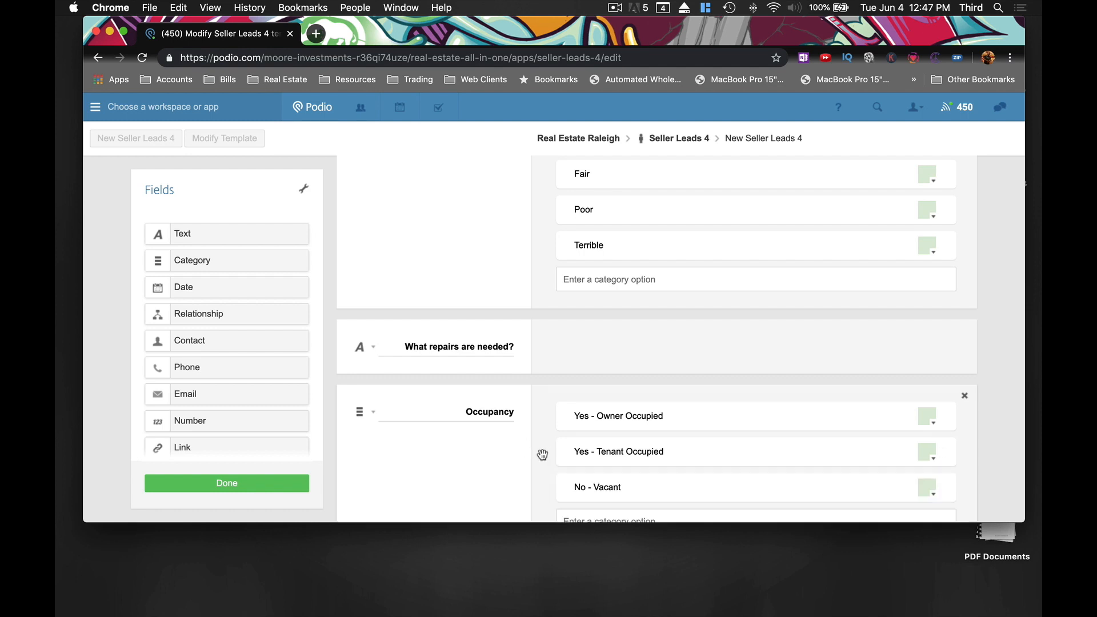
# Add a category field named "Is it Listed on the MLS?" below the Occupancy field
pyautogui.scroll(-3, 542, 455)
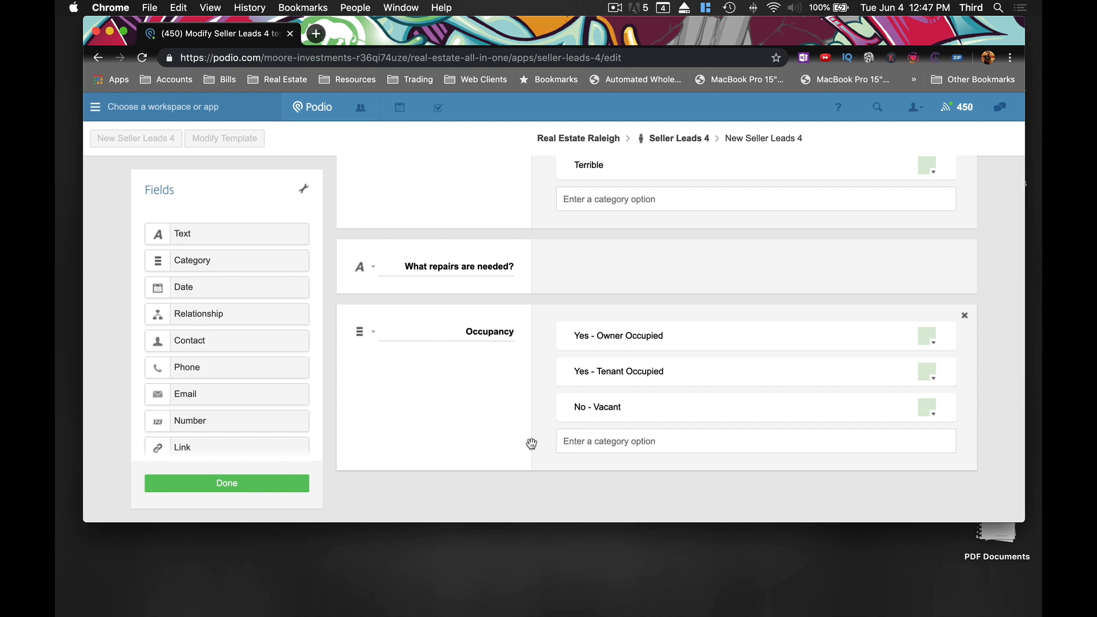
pyautogui.moveTo(179, 259); pyautogui.dragTo(413, 448)
pyautogui.scroll(-2, 417, 443)
pyautogui.doubleClick(493, 439)
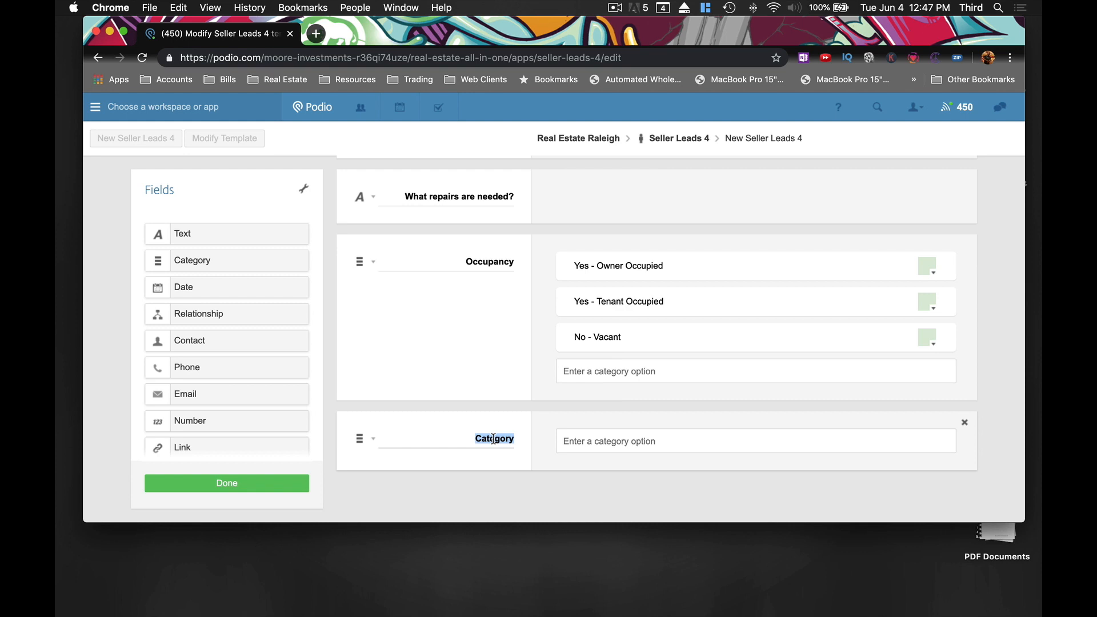
pyautogui.write('Is it Listed on the MLS?')
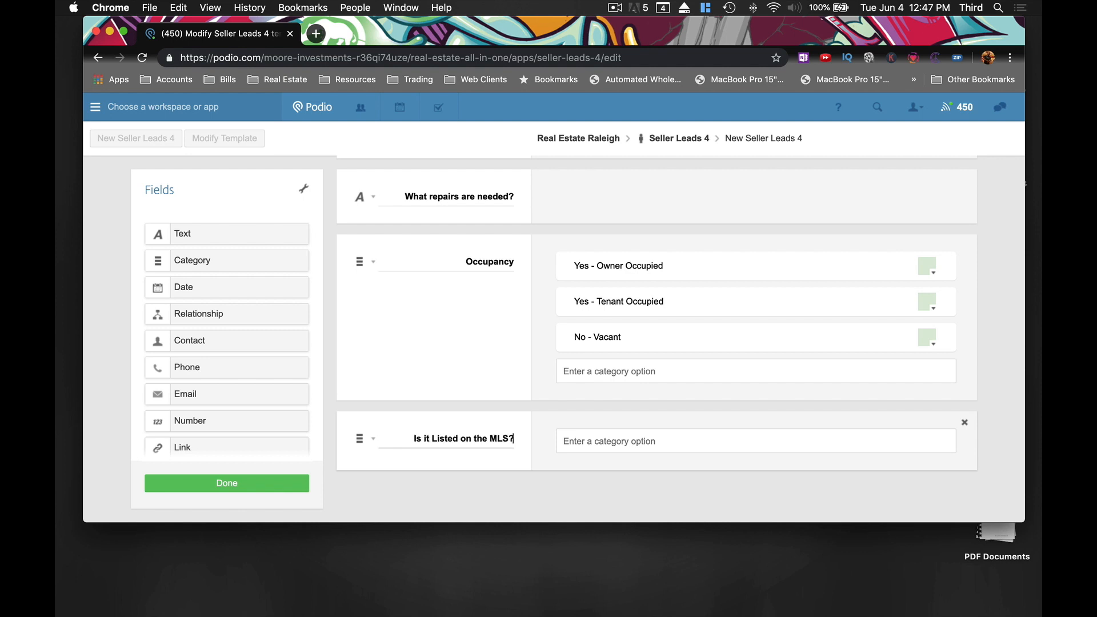
# Add the options Yes and No to the MLS listing category field
pyautogui.click(627, 440)
pyautogui.write('yes')
pyautogui.press('BackSpace')
pyautogui.press('BackSpace')
pyautogui.press('BackSpace')
pyautogui.write('Yes')
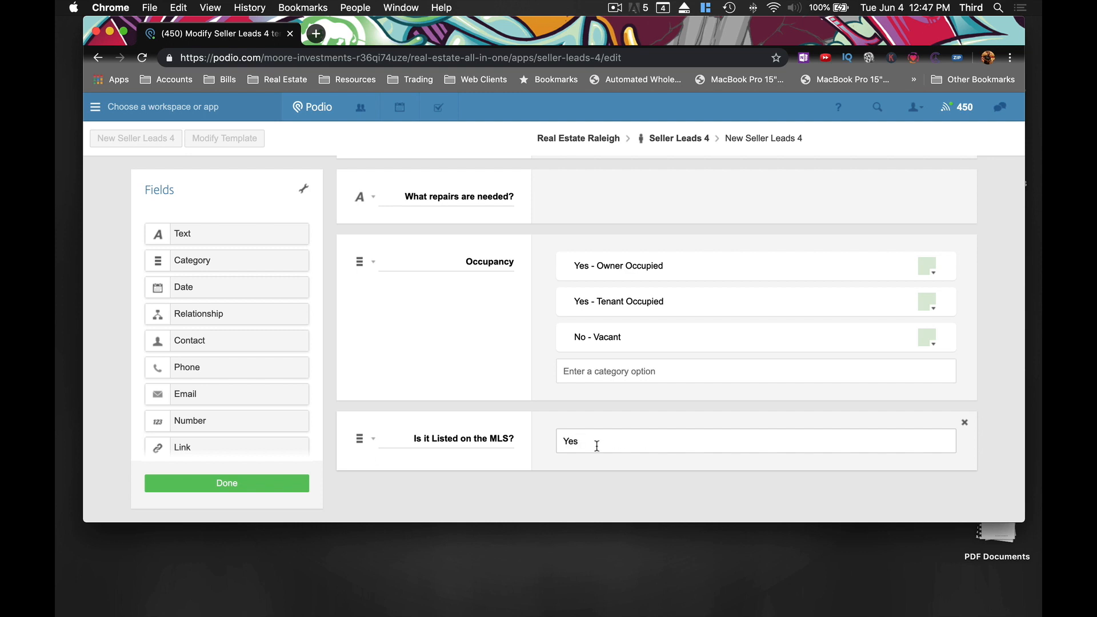
pyautogui.press('Return')
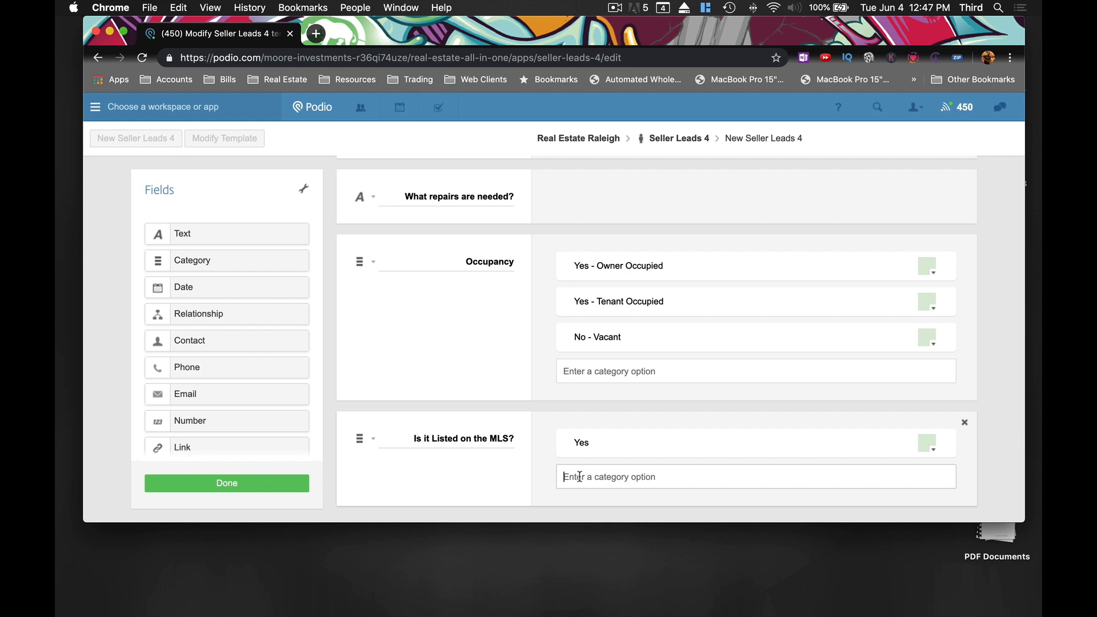
pyautogui.write('No')
pyautogui.press('Return')
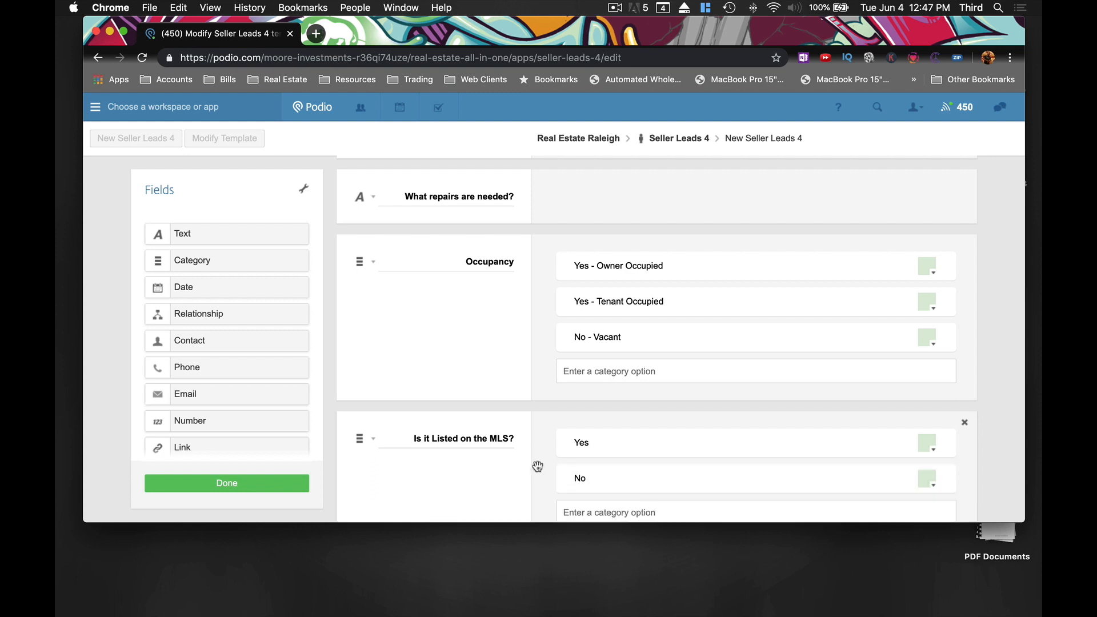
# Add a single-line text field named "Listed for how much?" below the MLS listing field
pyautogui.scroll(-1, 538, 468)
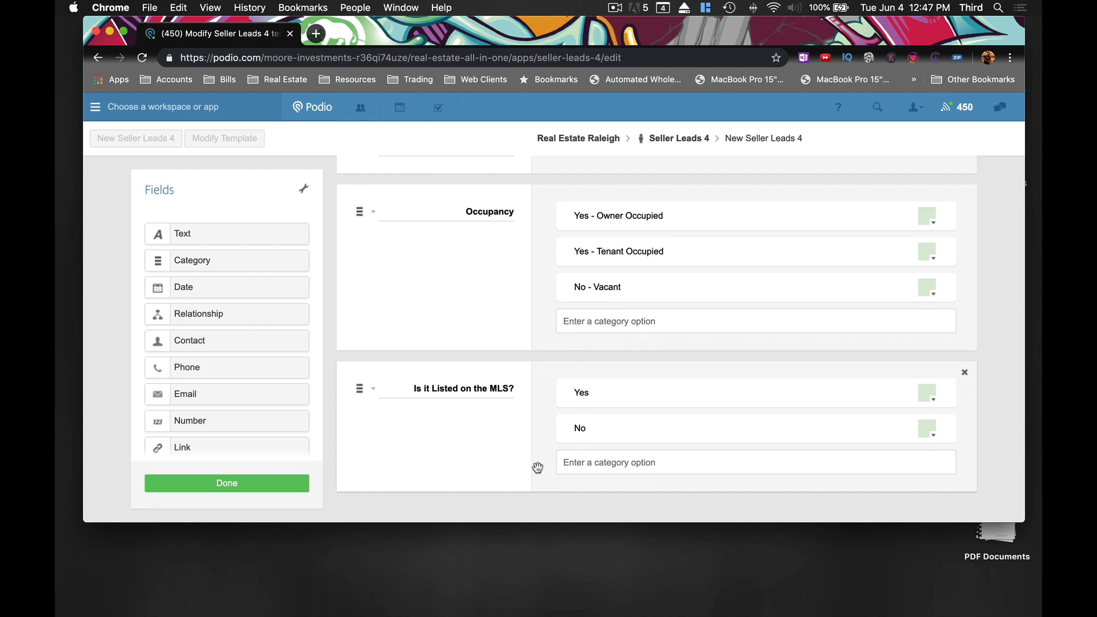
pyautogui.scroll(-1, 529, 466)
pyautogui.moveTo(221, 233); pyautogui.dragTo(378, 462)
pyautogui.click(373, 460)
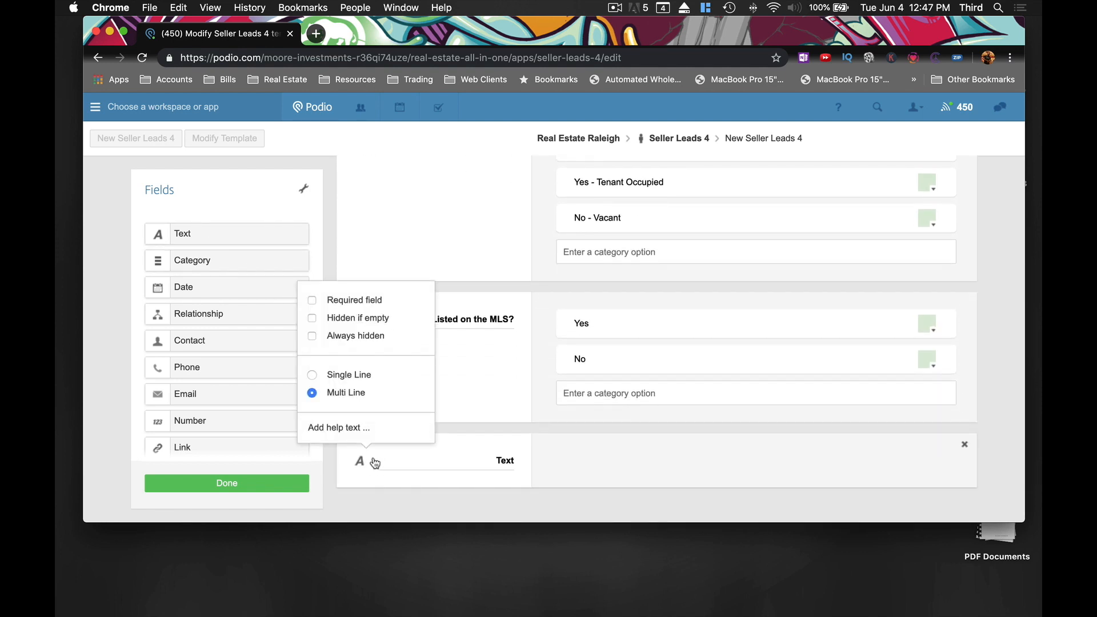
pyautogui.click(343, 376)
pyautogui.doubleClick(505, 460)
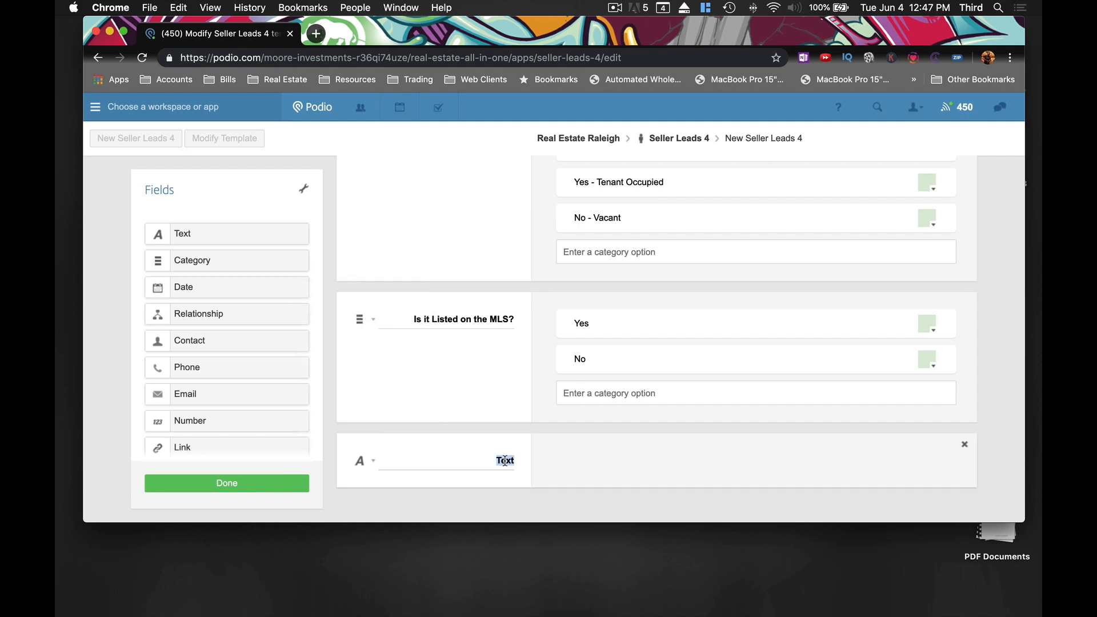
pyautogui.write('Listed fo')
pyautogui.write('r')
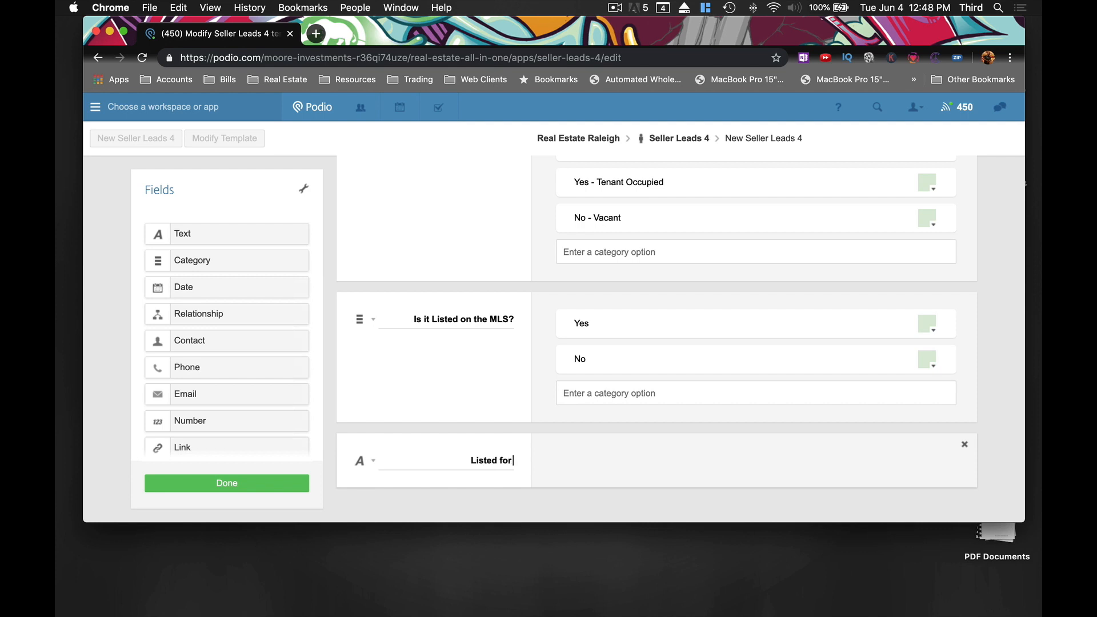
pyautogui.write(' how much?')
# Add a text field named "What is the ultimate goal for the house?" below the listing price field
pyautogui.scroll(-1, 494, 443)
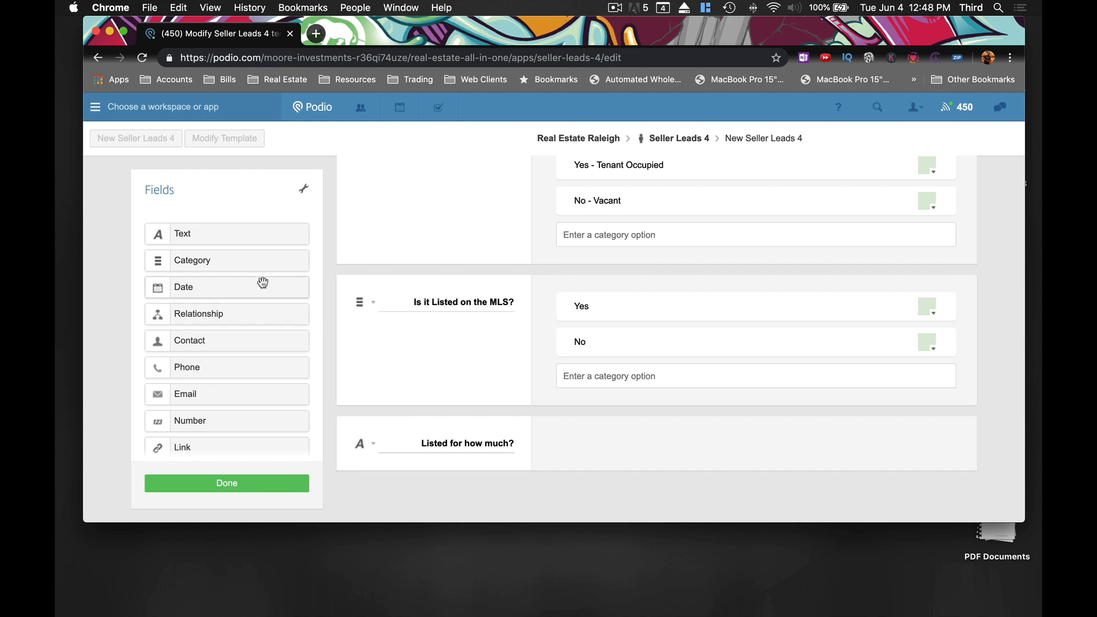
pyautogui.moveTo(216, 240); pyautogui.dragTo(423, 482)
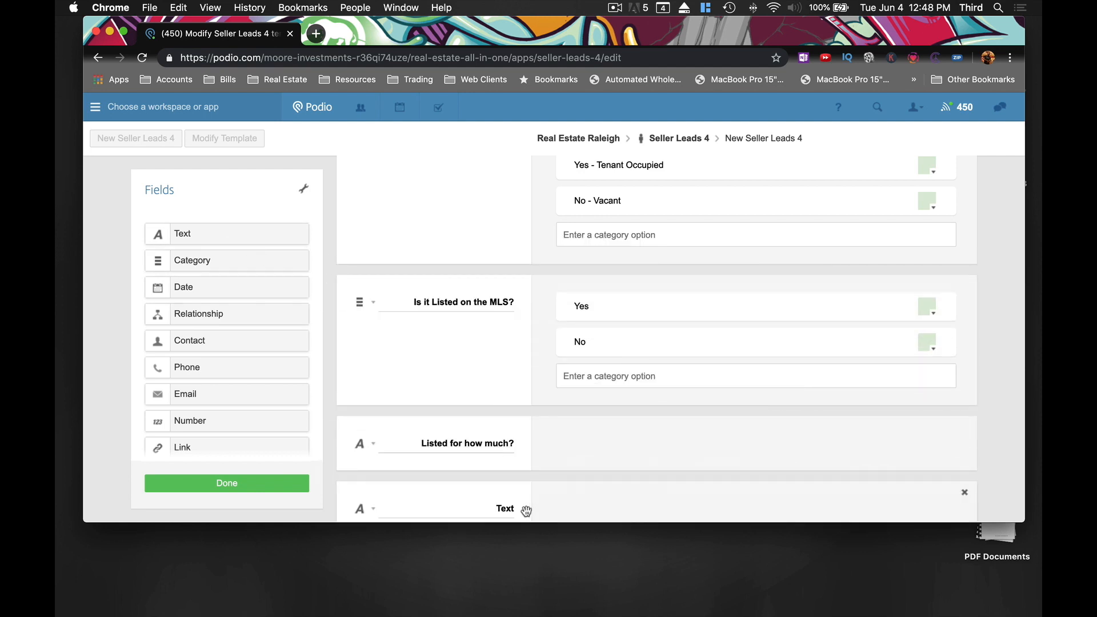
pyautogui.doubleClick(502, 508)
pyautogui.write('What is the ultimate')
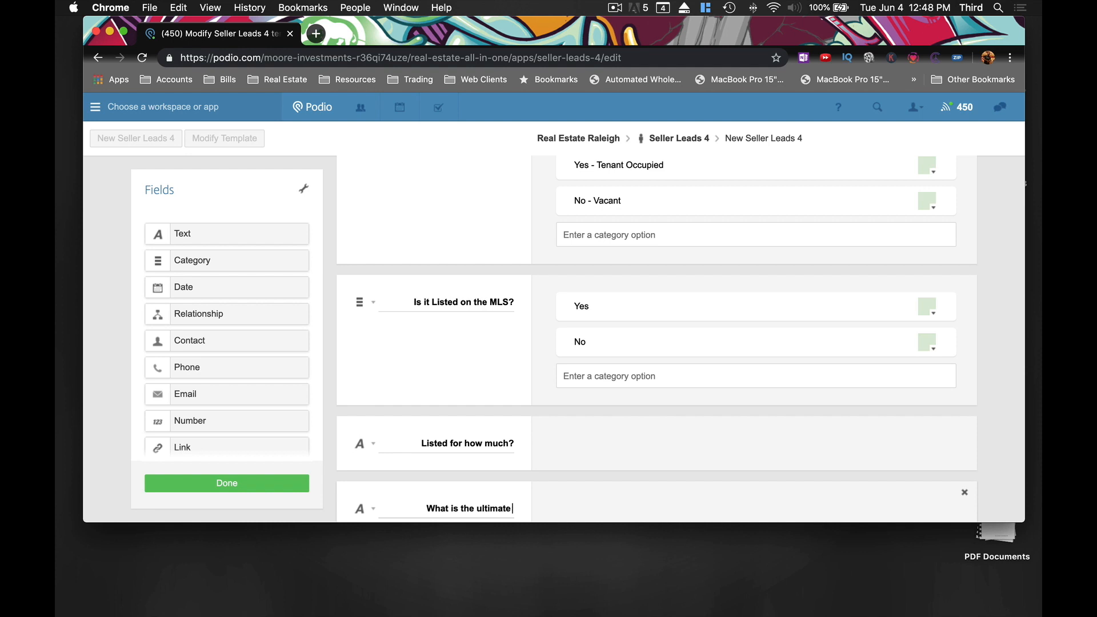
pyautogui.write(' goal for th')
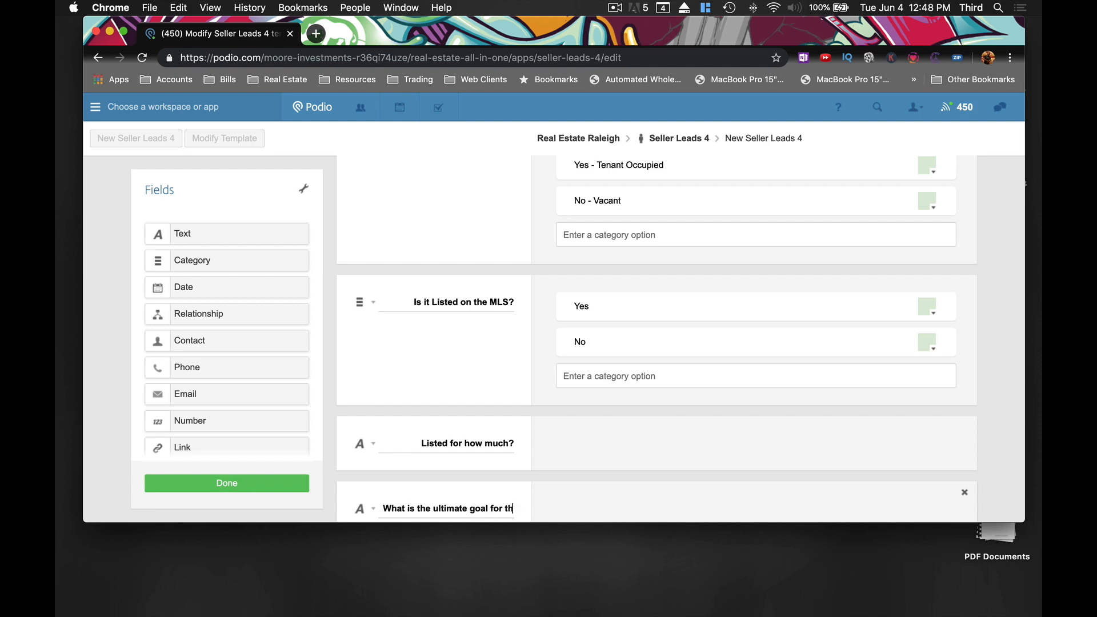
pyautogui.write('e hous')
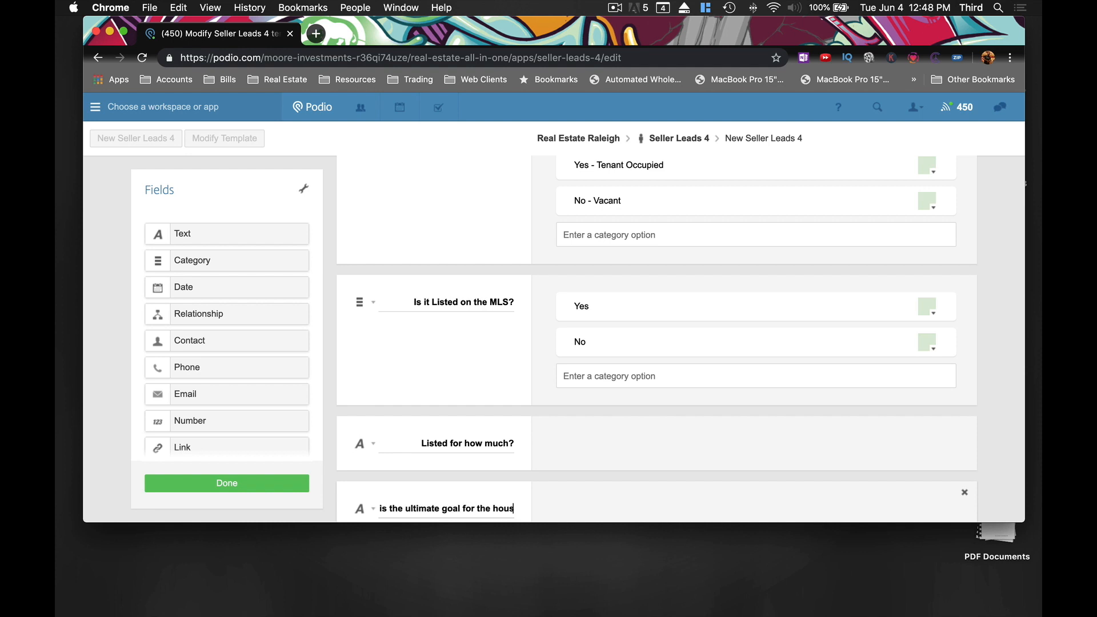
pyautogui.write('e?')
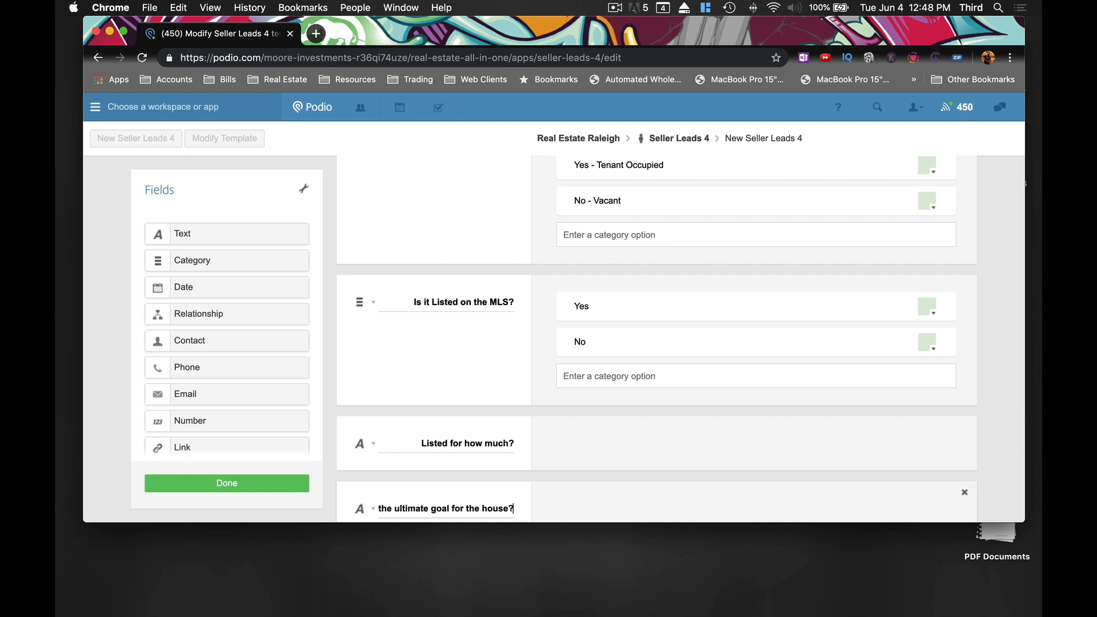
# Add a text field named "How fast are you looking to close?" at the end of the template and save the template
pyautogui.scroll(-3, 472, 458)
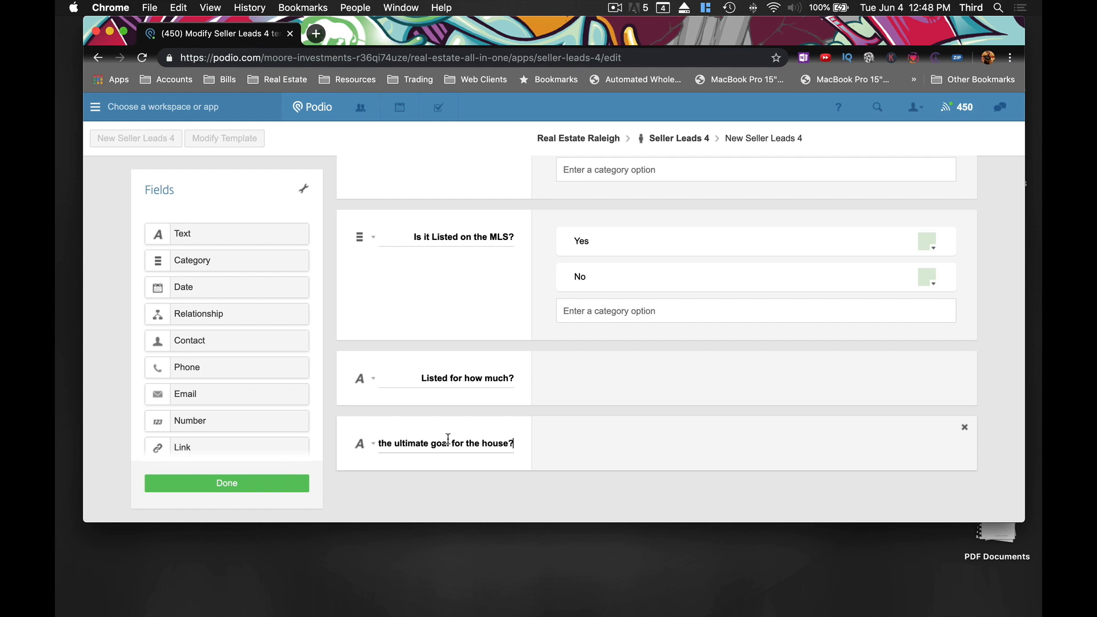
pyautogui.moveTo(228, 234); pyautogui.dragTo(433, 492)
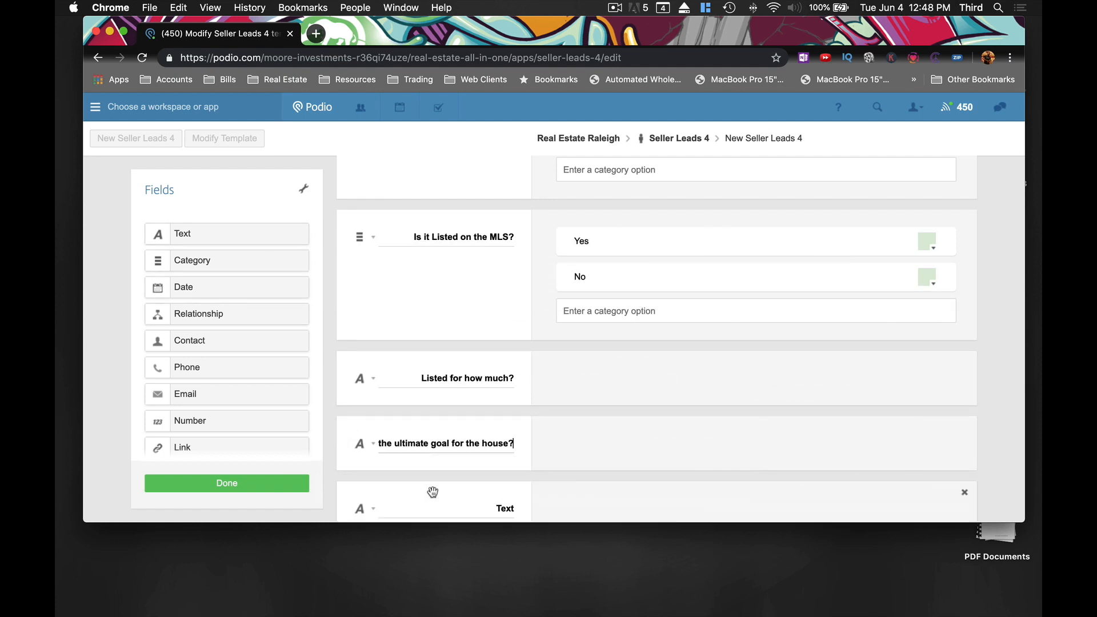
pyautogui.scroll(-2, 455, 478)
pyautogui.click(485, 462)
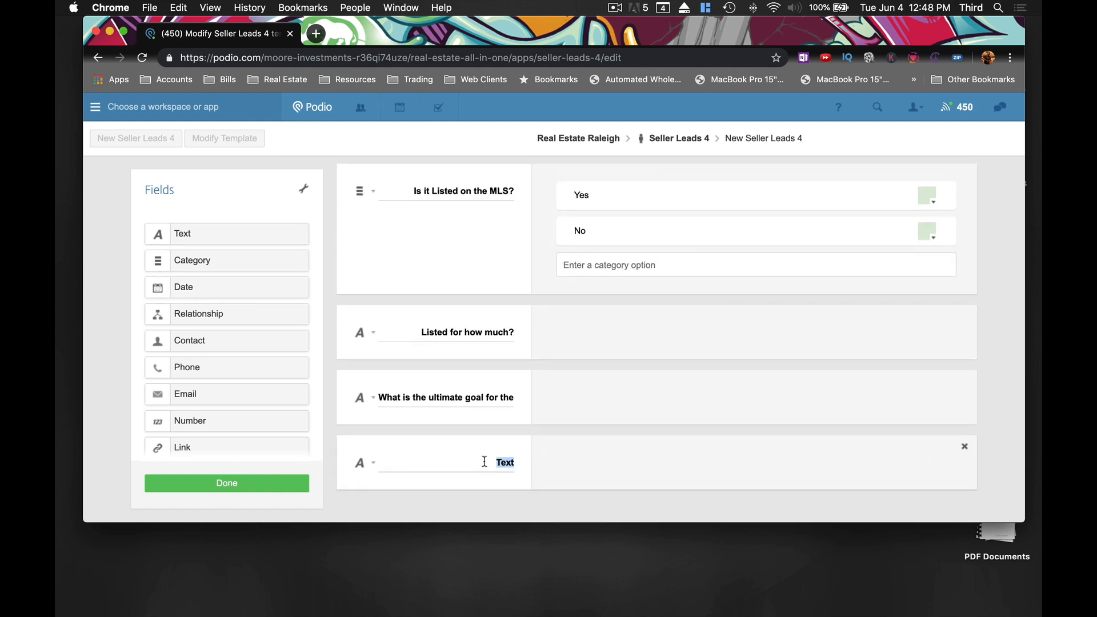
pyautogui.write('How fast')
pyautogui.write(' are you look')
pyautogui.write('ing to close')
pyautogui.write('?')
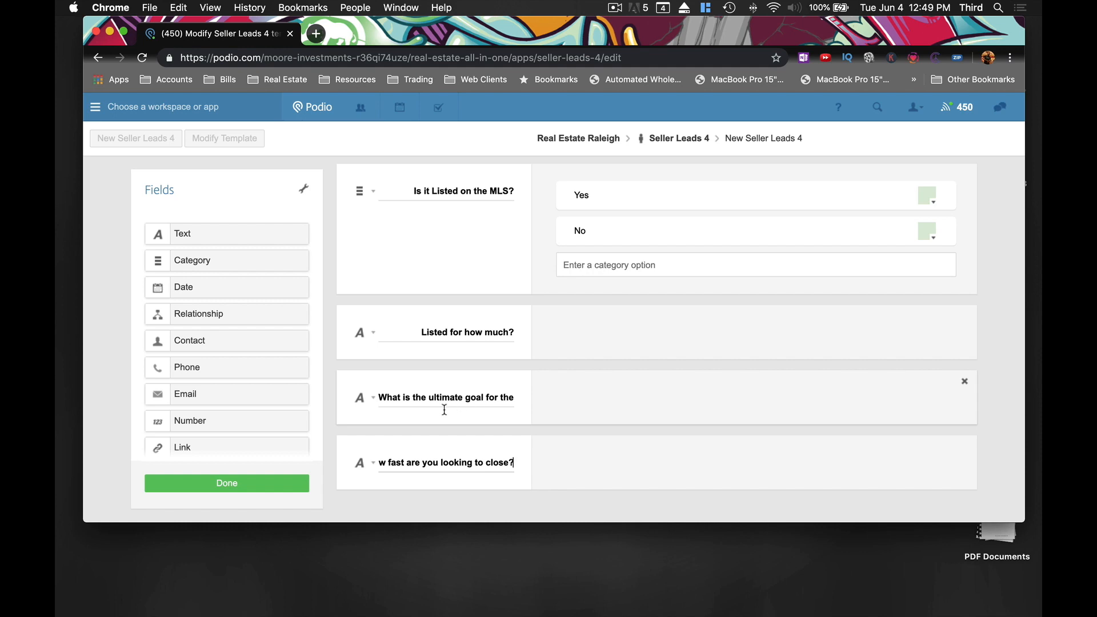
pyautogui.click(266, 484)
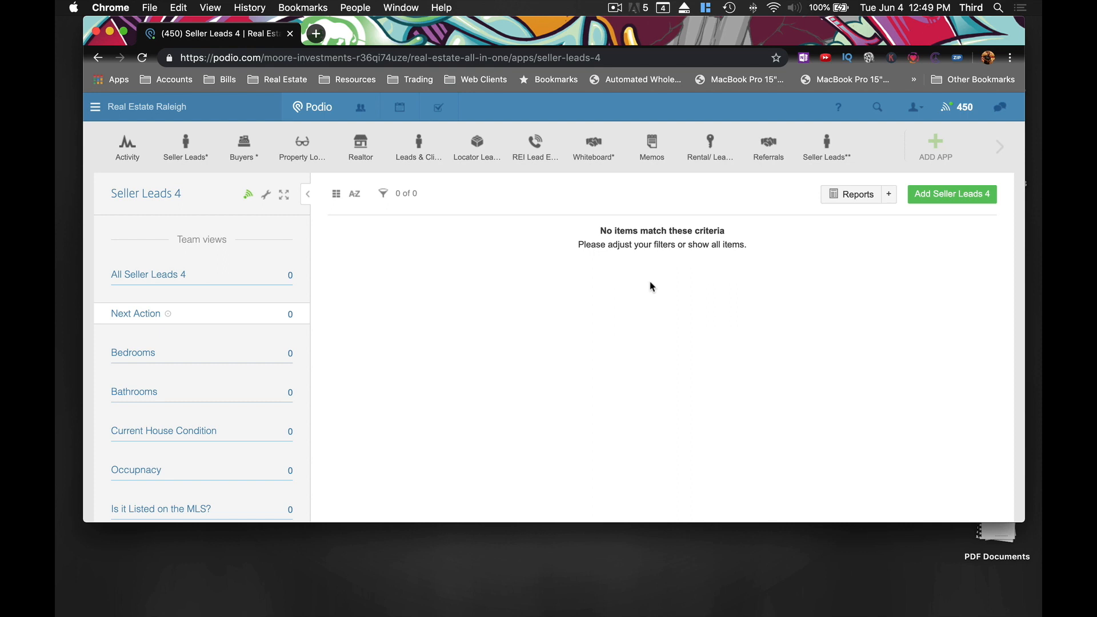
# Start a new Seller Leads 4 item and enter the seller's full name and work phone number
pyautogui.click(956, 196)
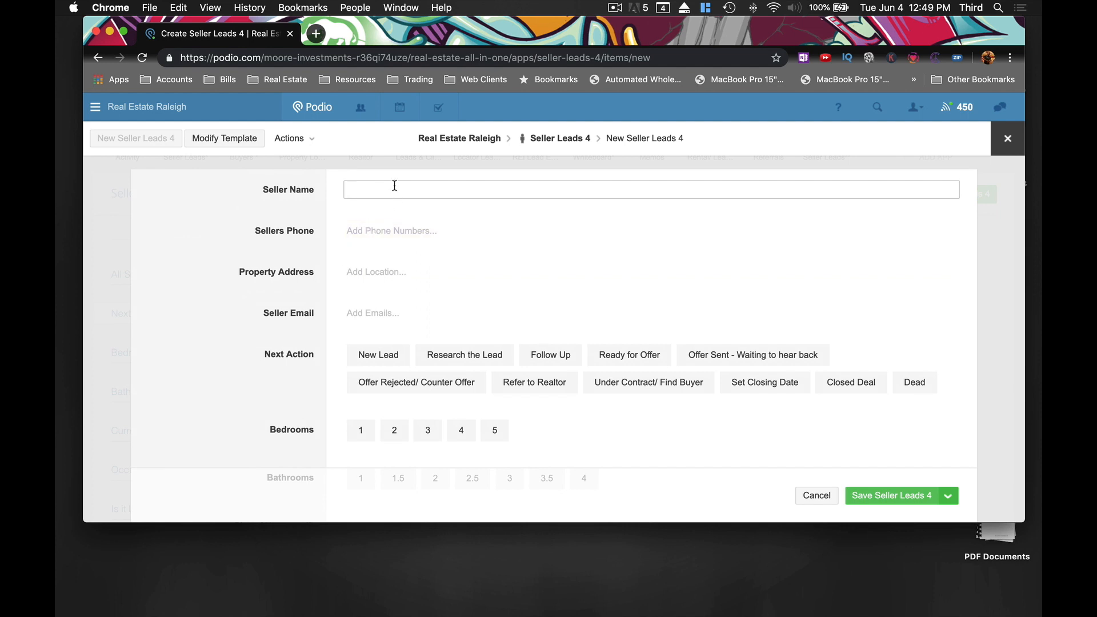
pyautogui.write('Sam Smith')
pyautogui.click(381, 231)
pyautogui.write('919555')
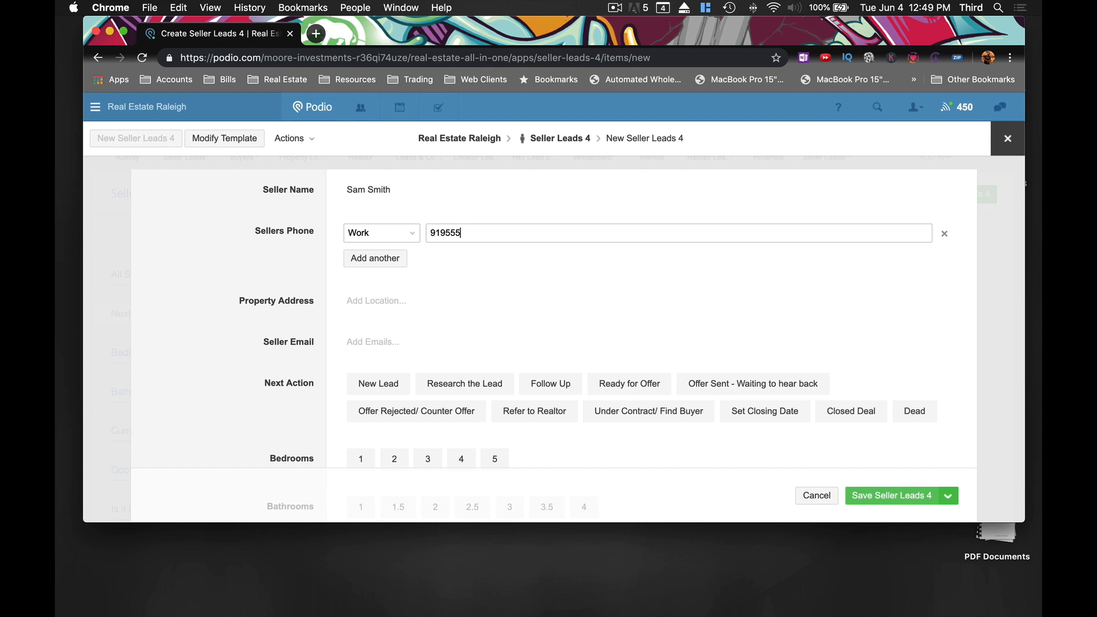
pyautogui.write('5555')
# Fill in the lead's property address by choosing the matching suggested location
pyautogui.click(382, 301)
pyautogui.write('123')
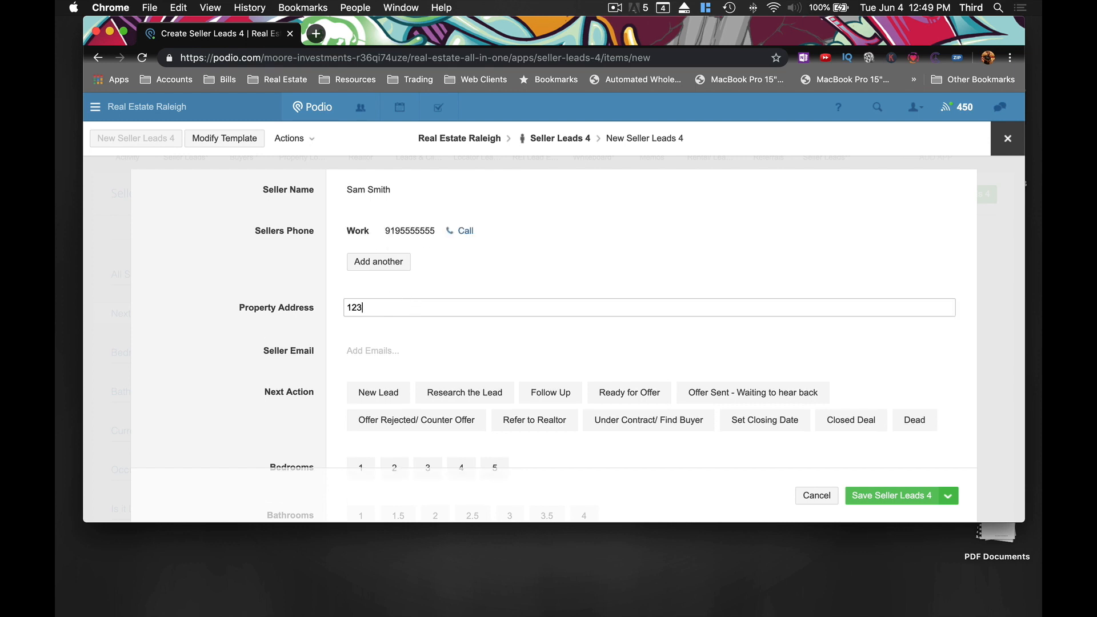
pyautogui.write(' main')
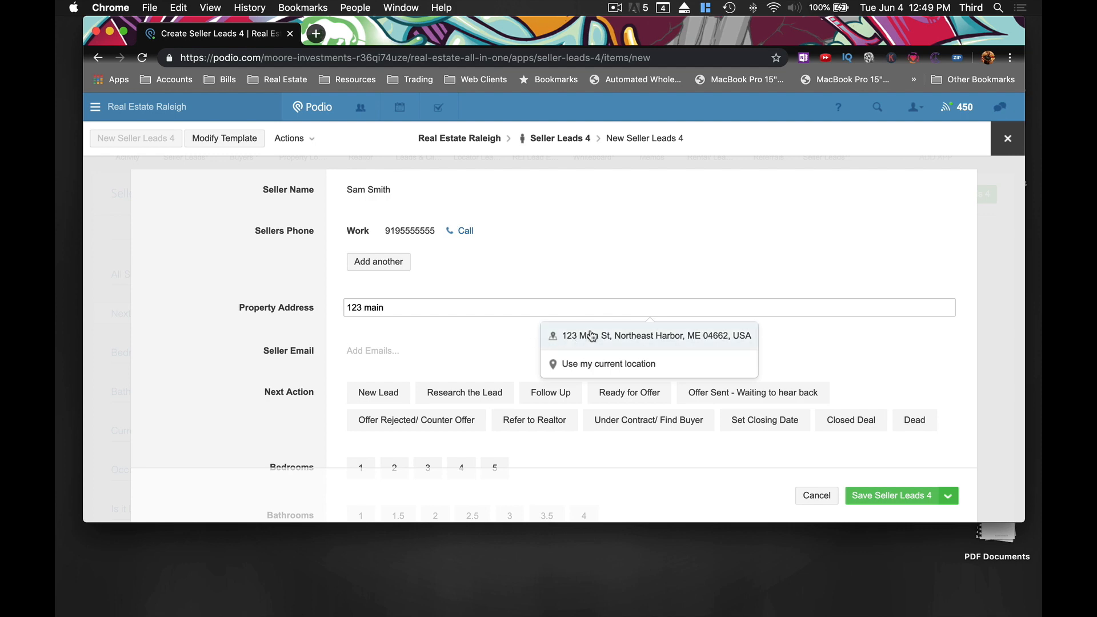
pyautogui.click(550, 336)
# Fill in the seller's work email and set the lead's Next Action to New Lead
pyautogui.scroll(-3, 328, 320)
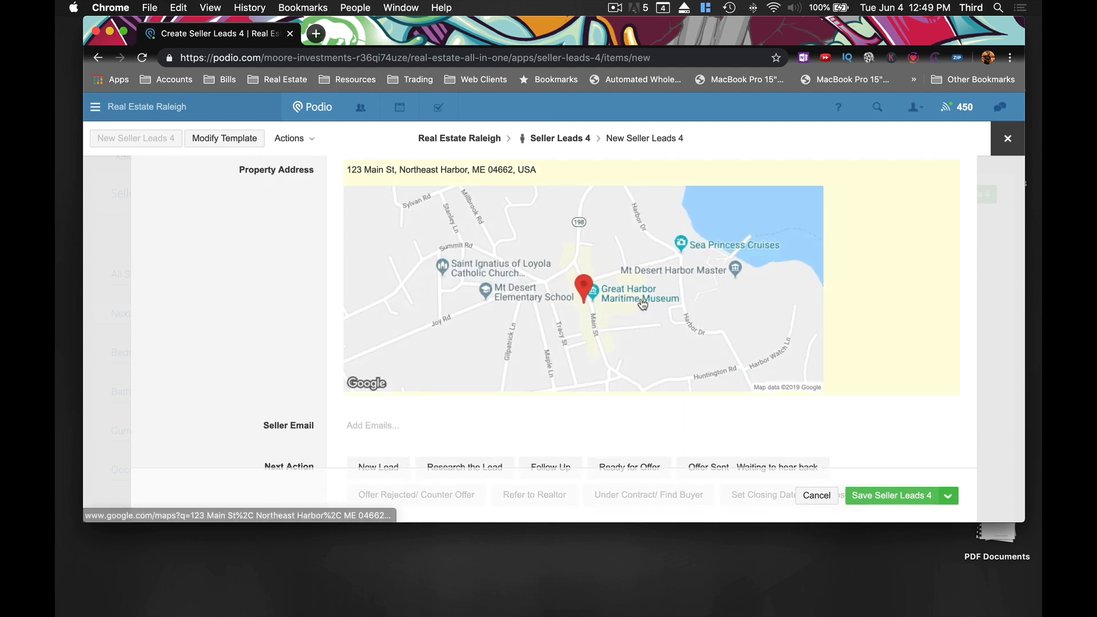
pyautogui.scroll(-2, 287, 308)
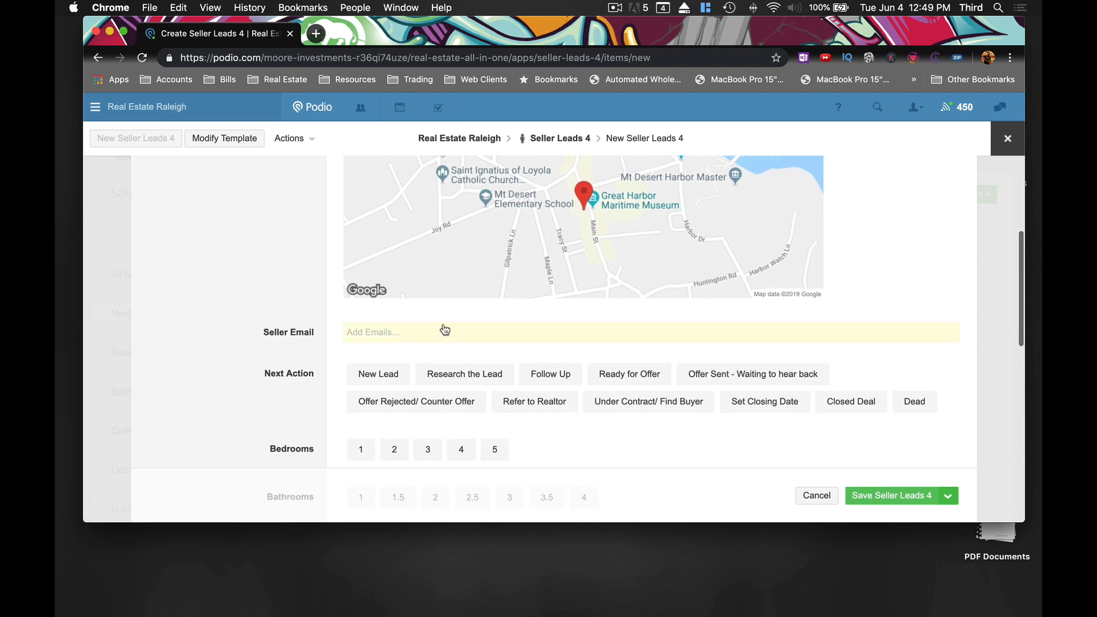
pyautogui.click(380, 336)
pyautogui.write('info@')
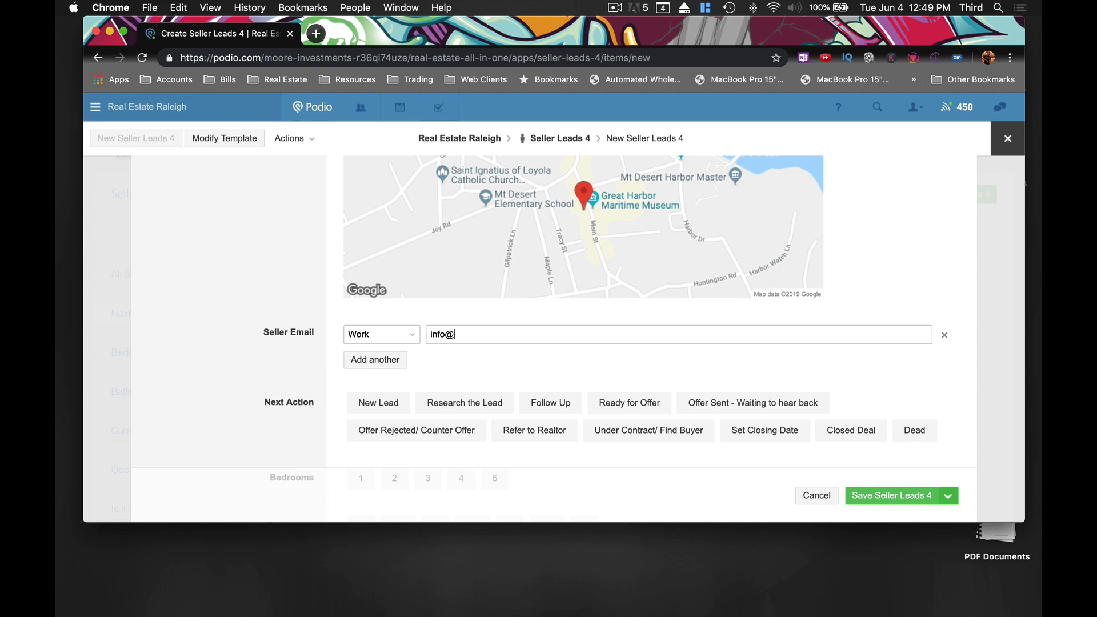
pyautogui.write('some emmail.com')
pyautogui.scroll(-4, 365, 343)
pyautogui.click(399, 294)
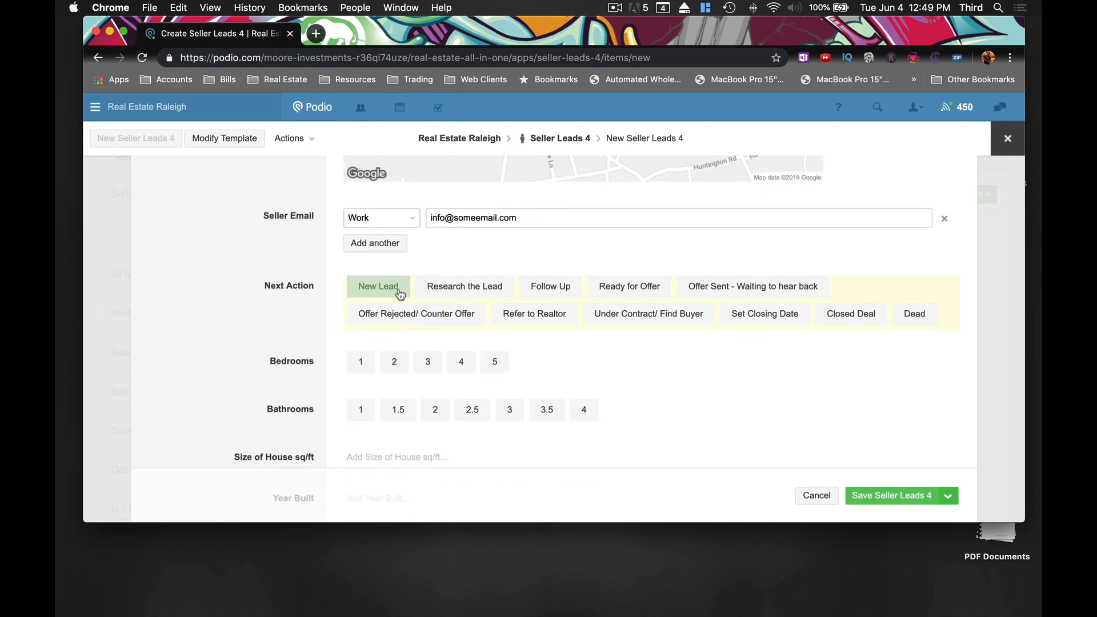
# Change the lead's Next Action to Research the Lead and choose 3 bedrooms and 1.5 bathrooms
pyautogui.click(460, 293)
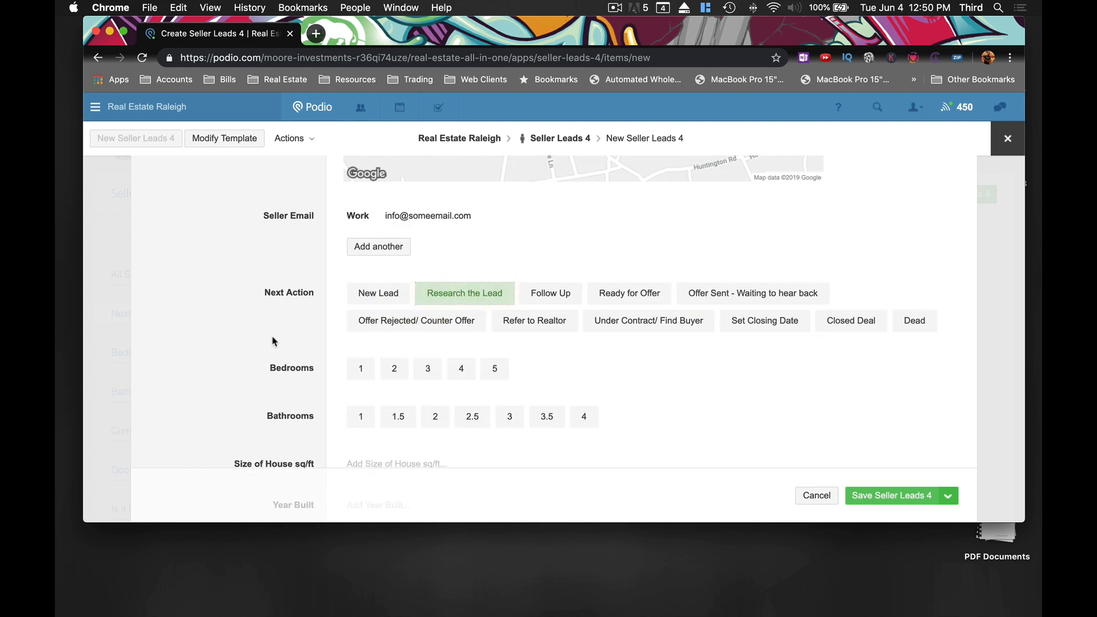
pyautogui.scroll(-2, 365, 331)
pyautogui.click(426, 297)
pyautogui.click(399, 345)
# Enter 1200 as the house size in sq/ft and 1980 as the year built
pyautogui.scroll(-3, 366, 329)
pyautogui.click(389, 280)
pyautogui.write('1200')
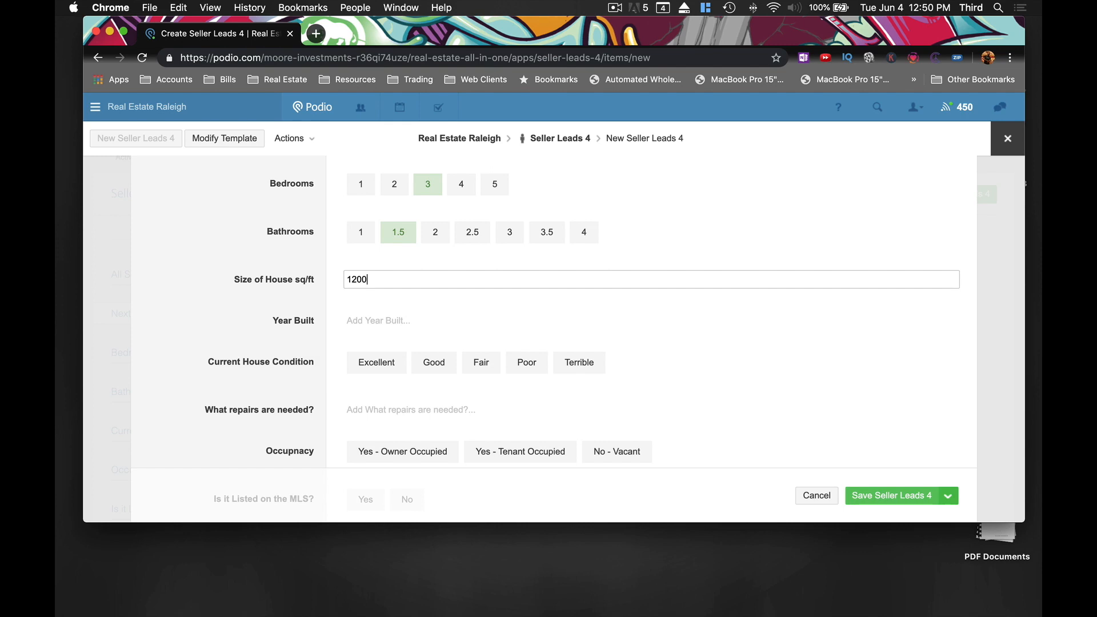
pyautogui.click(399, 321)
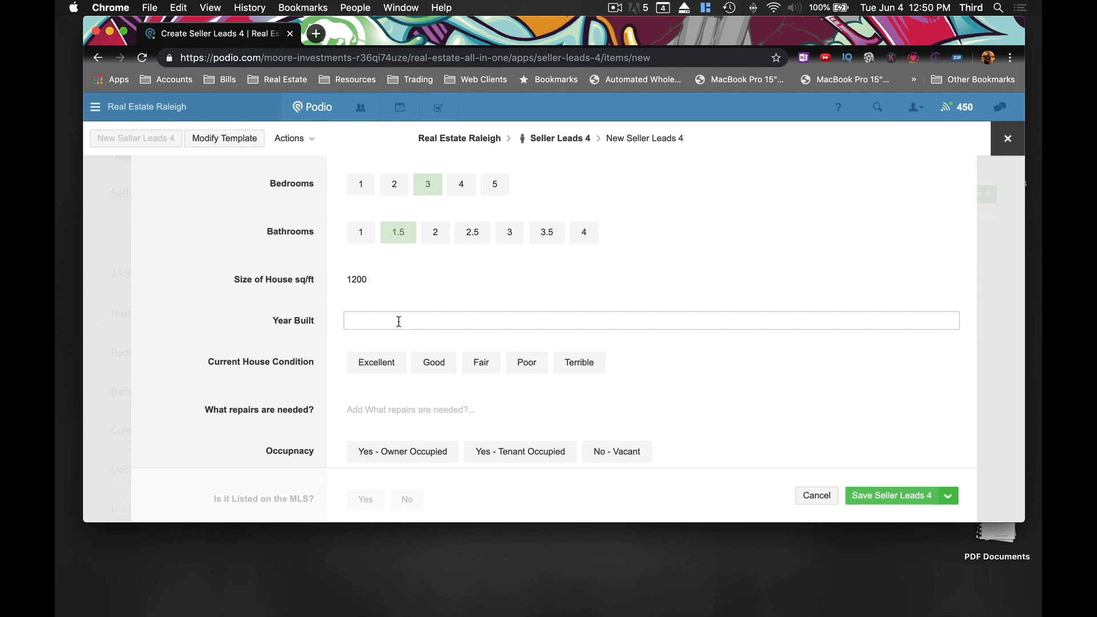
pyautogui.write('1980')
# Rate the current house condition as Poor and enter "roof, ac, bath needs repair" as the needed repairs
pyautogui.click(518, 364)
pyautogui.scroll(-2, 406, 394)
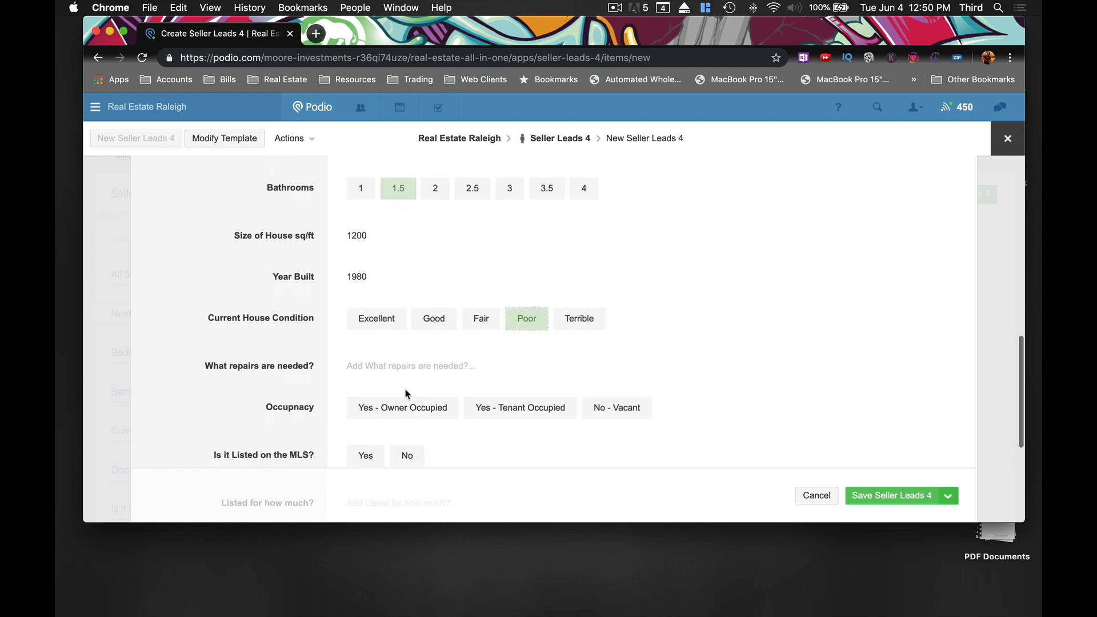
pyautogui.click(417, 345)
pyautogui.write('roof, ac,')
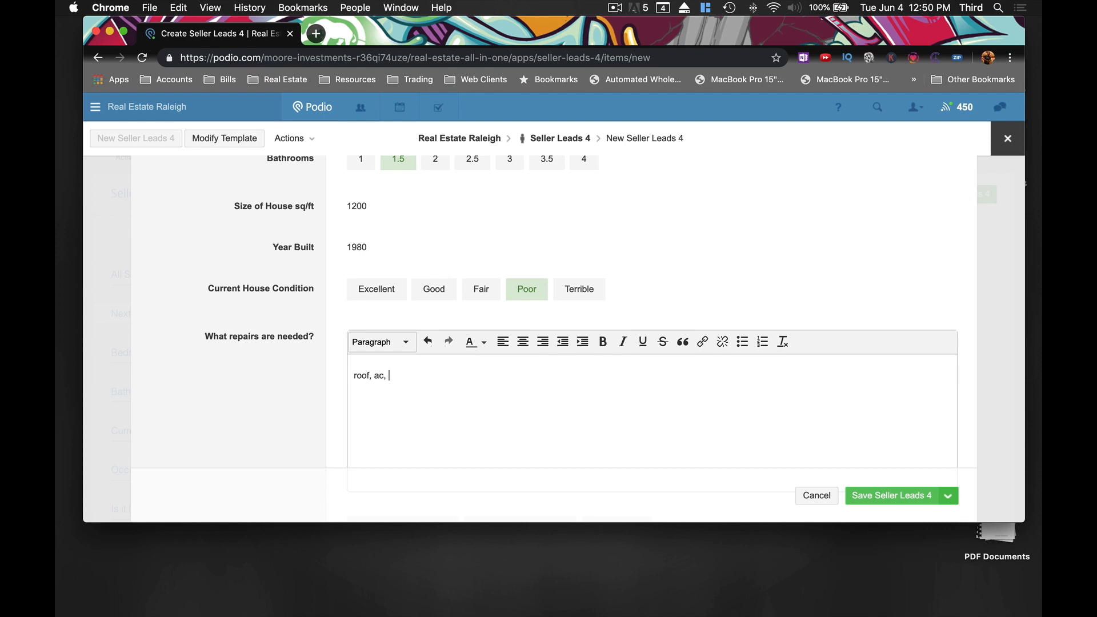
pyautogui.write('bath needs repair')
# Set the occupancy to No - Vacant and mark the property as not listed on the MLS
pyautogui.scroll(-6, 404, 349)
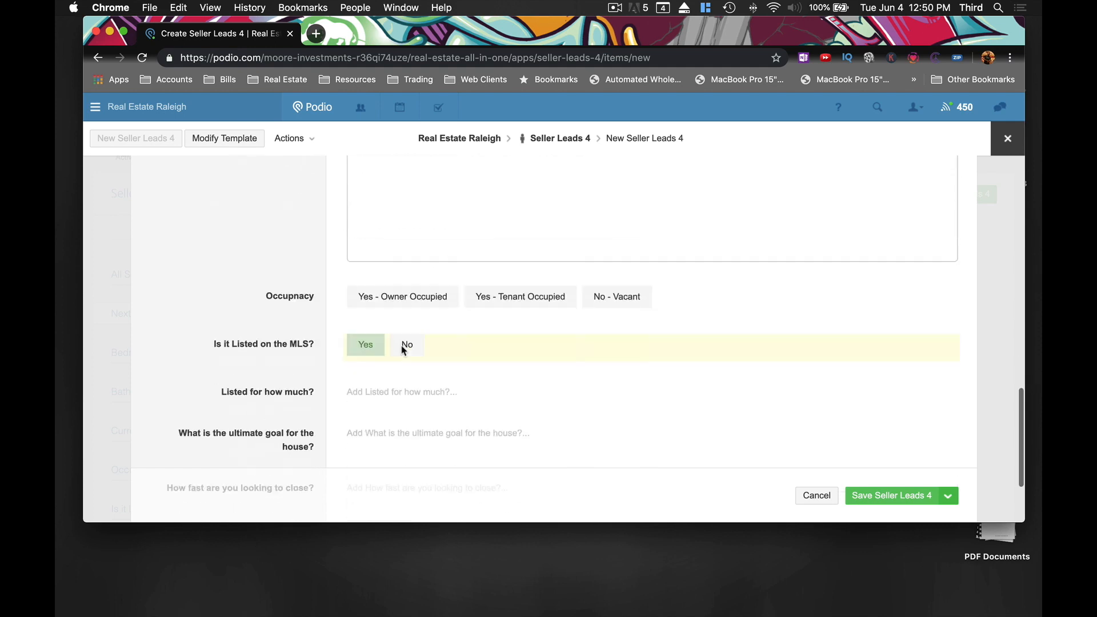
pyautogui.scroll(2, 505, 294)
pyautogui.click(617, 333)
pyautogui.scroll(-3, 605, 339)
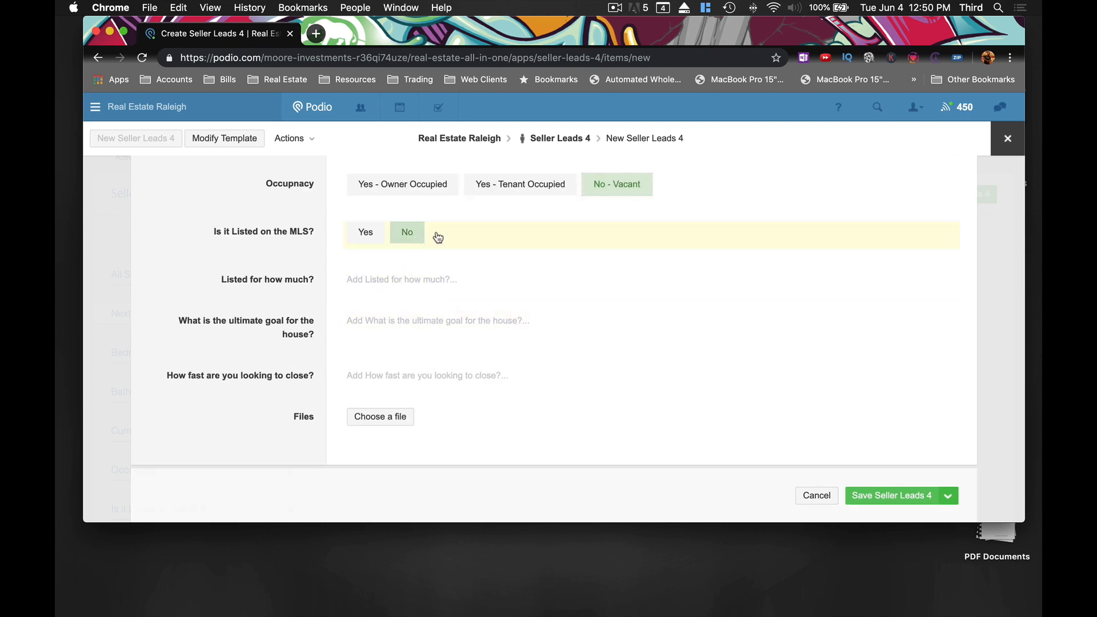
pyautogui.scroll(2, 475, 245)
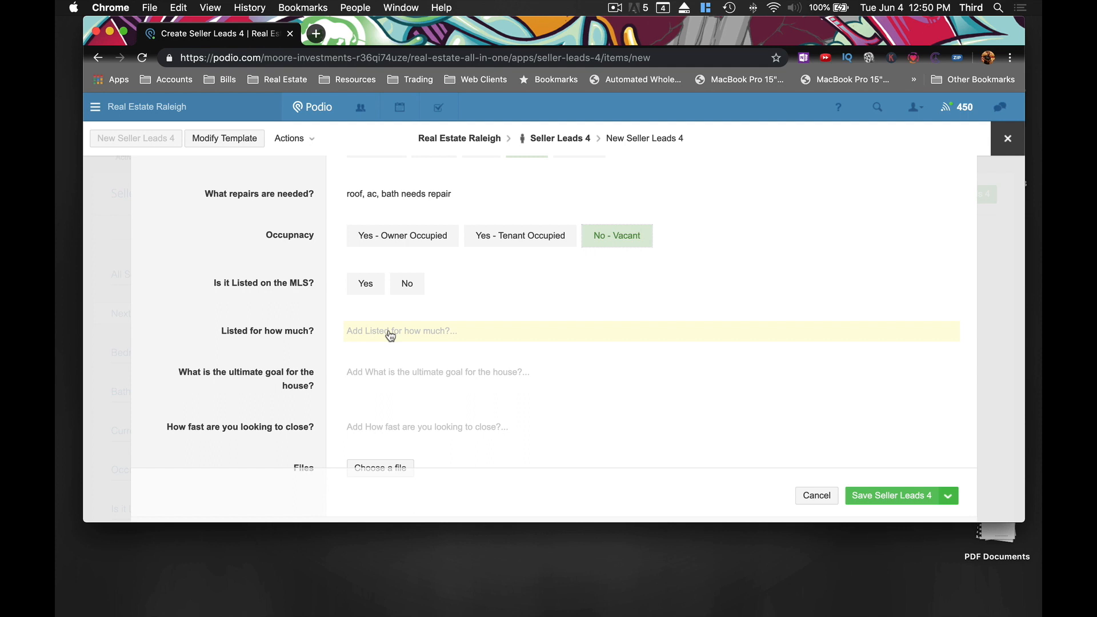
pyautogui.scroll(1, 389, 337)
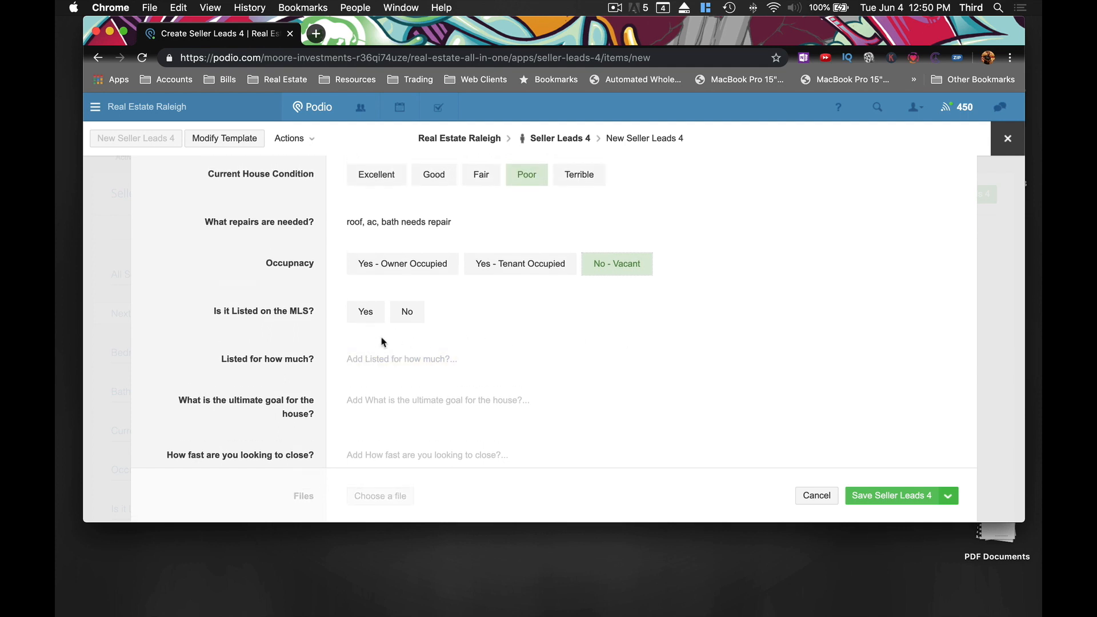
pyautogui.click(370, 320)
pyautogui.click(407, 313)
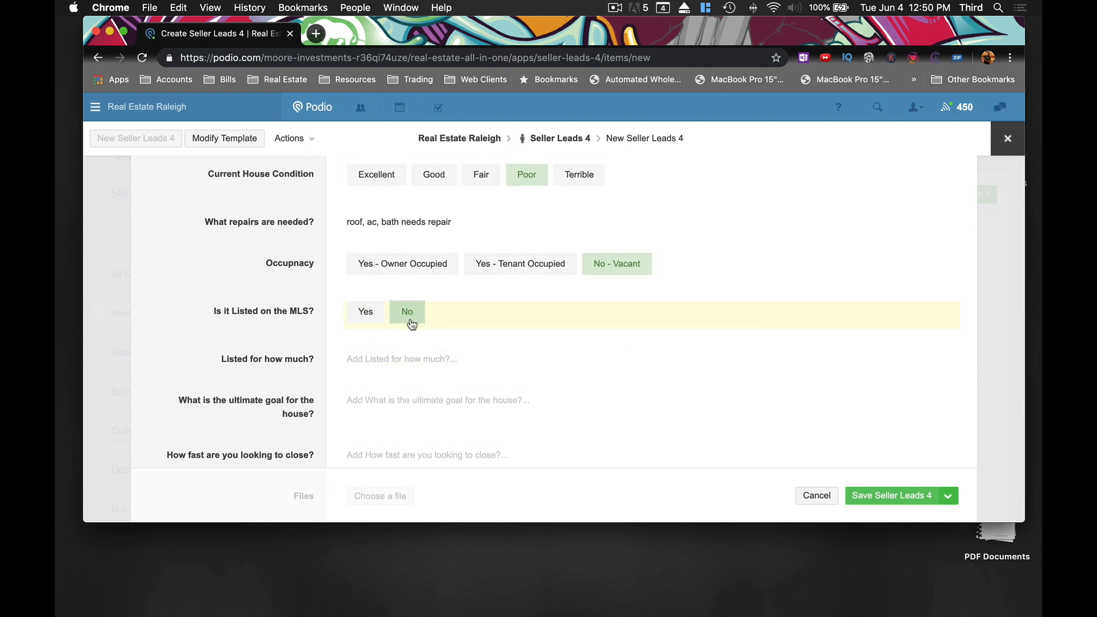
# Check the entered details of the seller lead and save it as a new Seller Leads 4 item
pyautogui.scroll(-3, 411, 411)
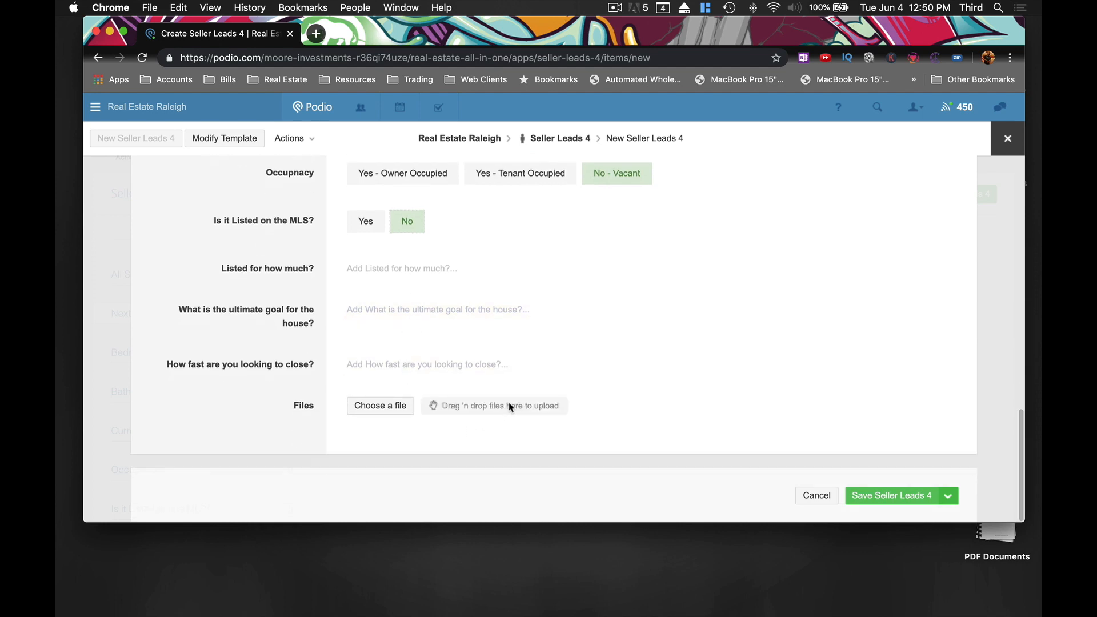
pyautogui.scroll(5, 681, 372)
pyautogui.scroll(3, 704, 370)
pyautogui.scroll(-8, 703, 370)
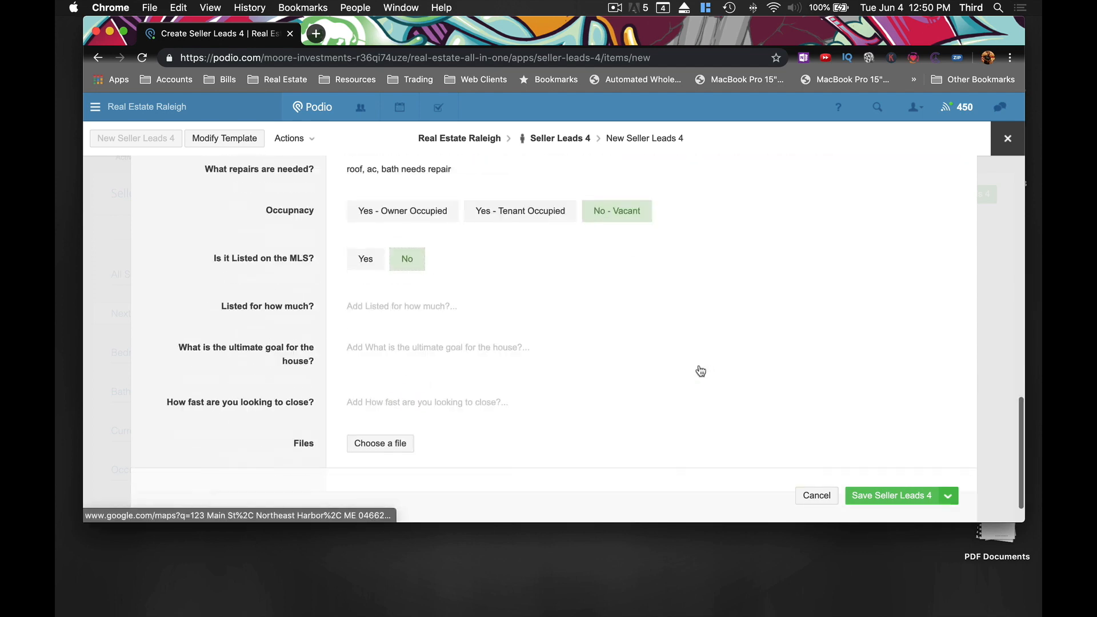
pyautogui.scroll(15, 658, 299)
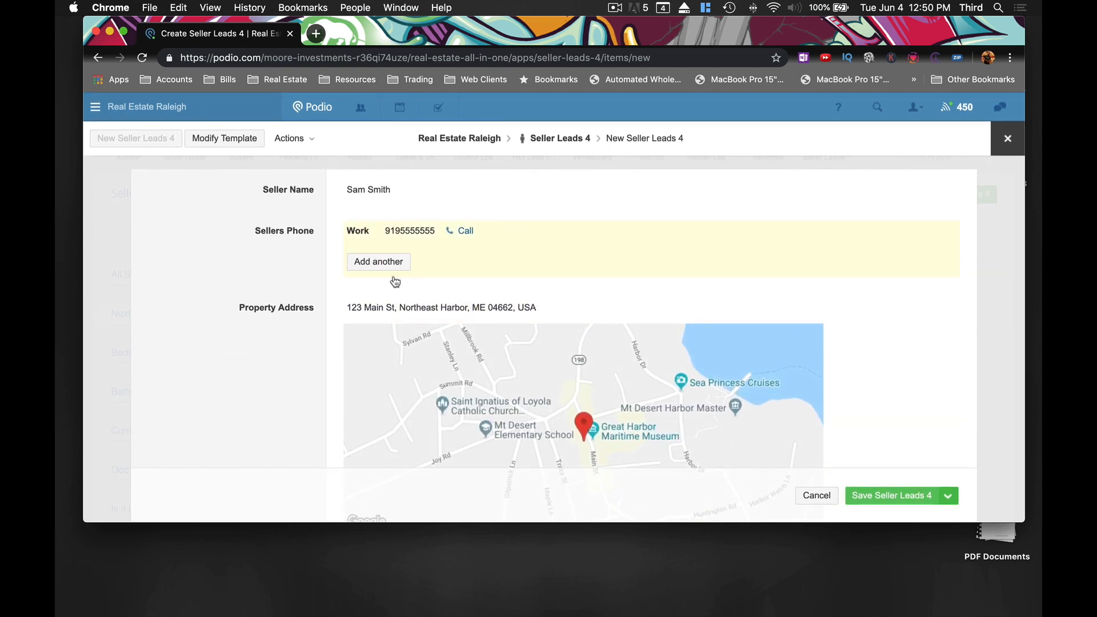
pyautogui.scroll(-15, 393, 316)
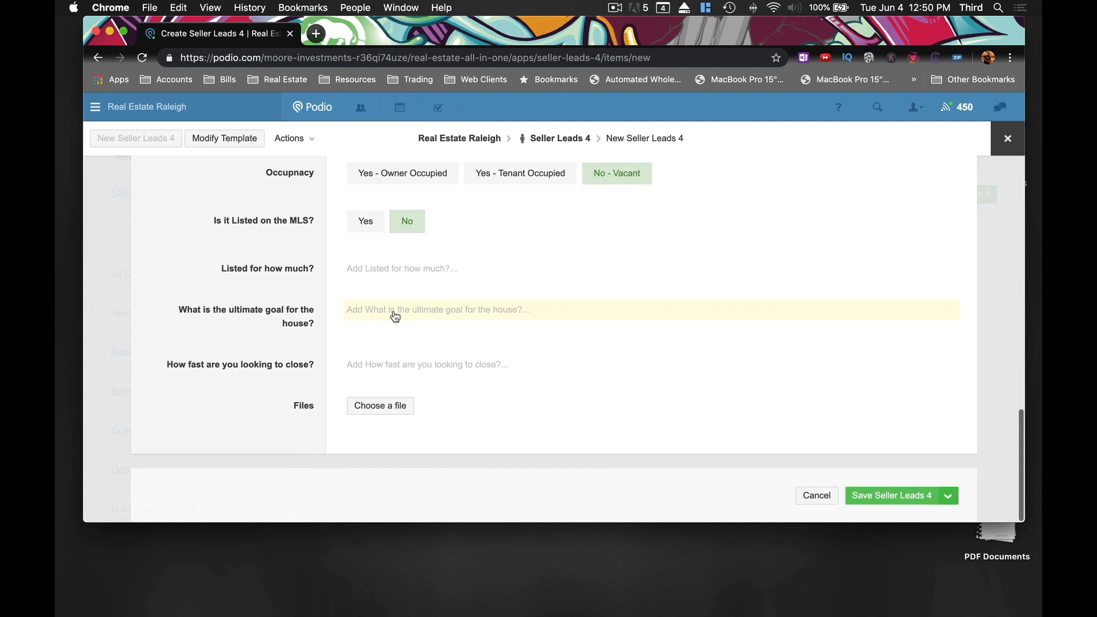
pyautogui.scroll(15, 415, 381)
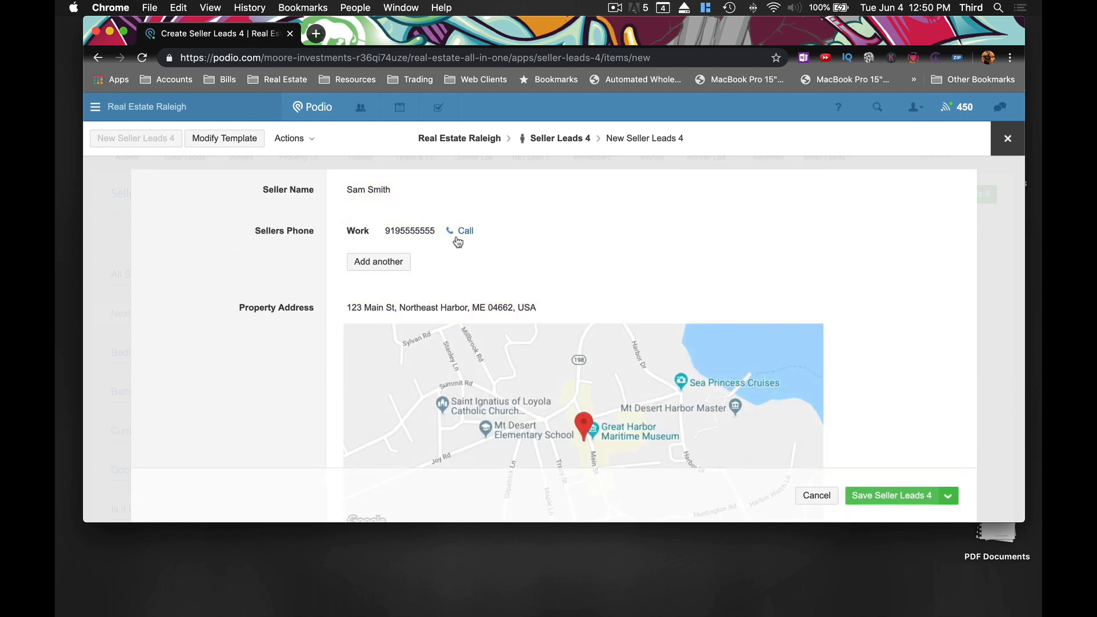
pyautogui.click(902, 498)
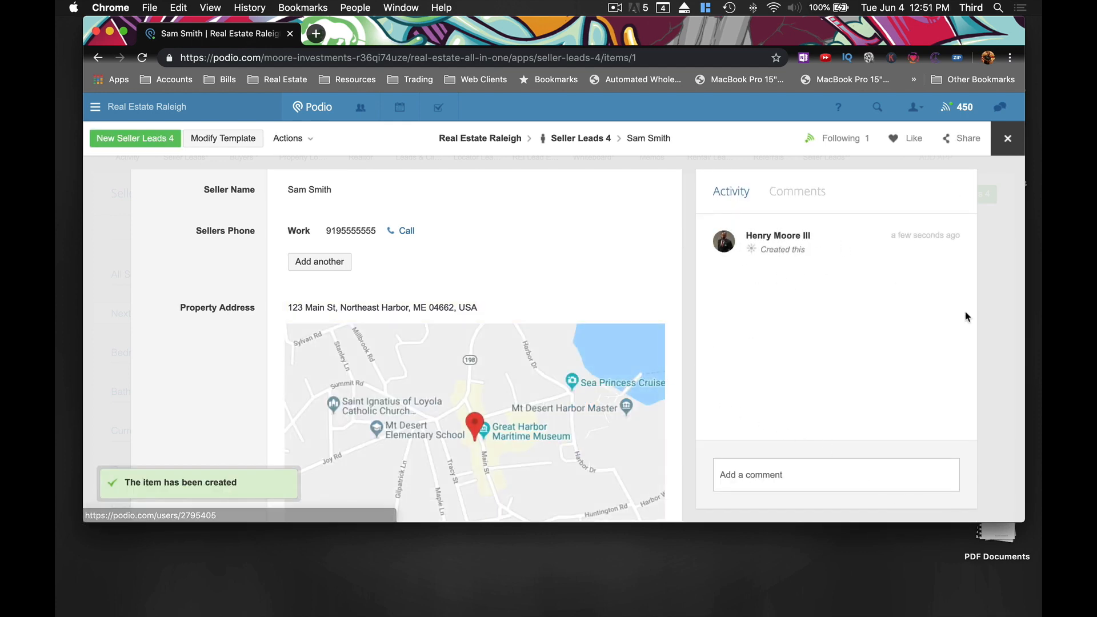
# Start a new task on the saved lead titled "Research the lead, call the county"
pyautogui.scroll(-15, 522, 404)
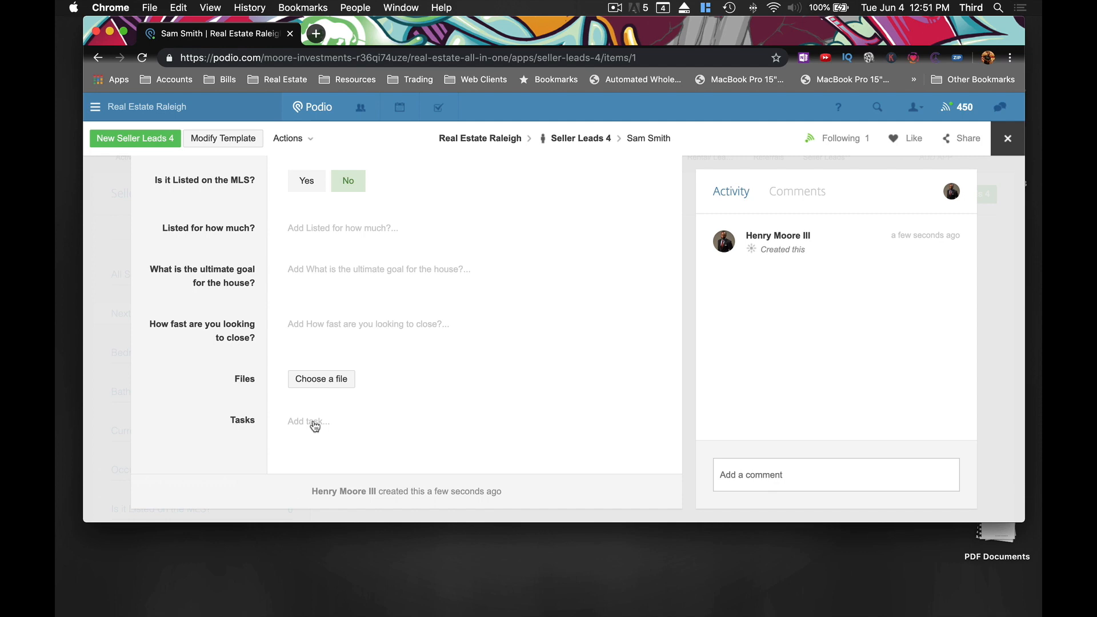
pyautogui.click(314, 422)
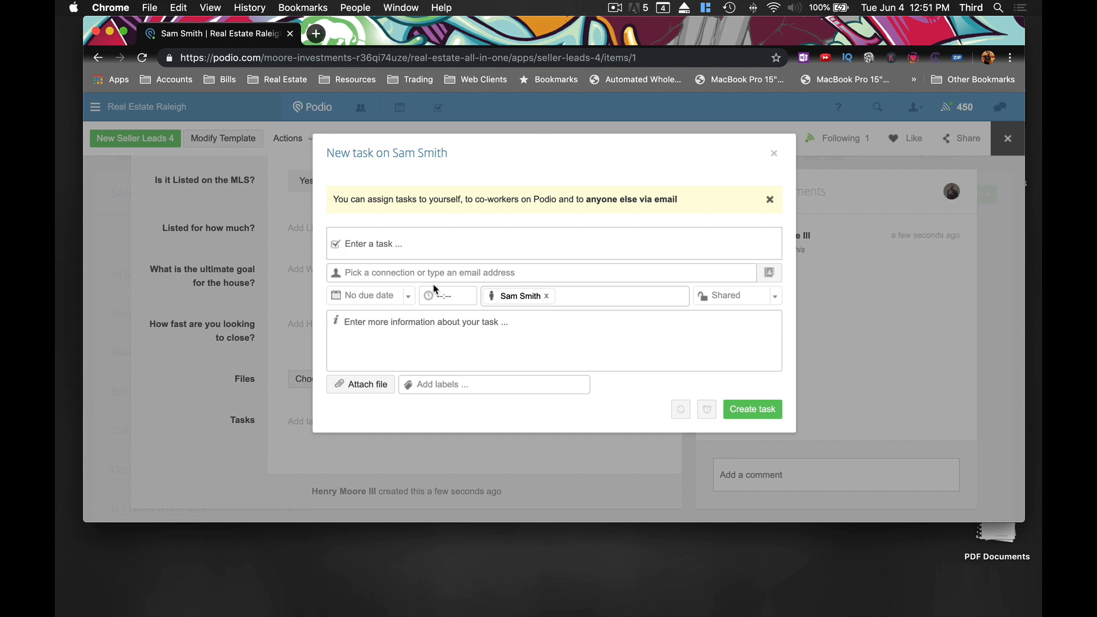
pyautogui.write('Research the lead, call ')
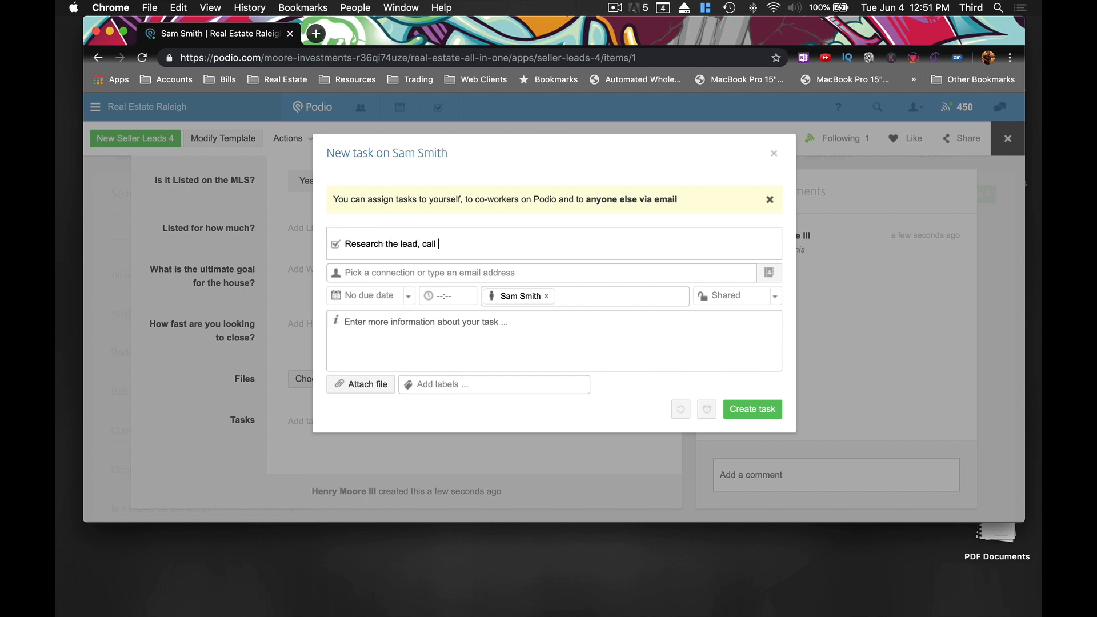
pyautogui.write('the county')
# Assign the task to the account owner and make it due today at 03:00 PM
pyautogui.click(418, 274)
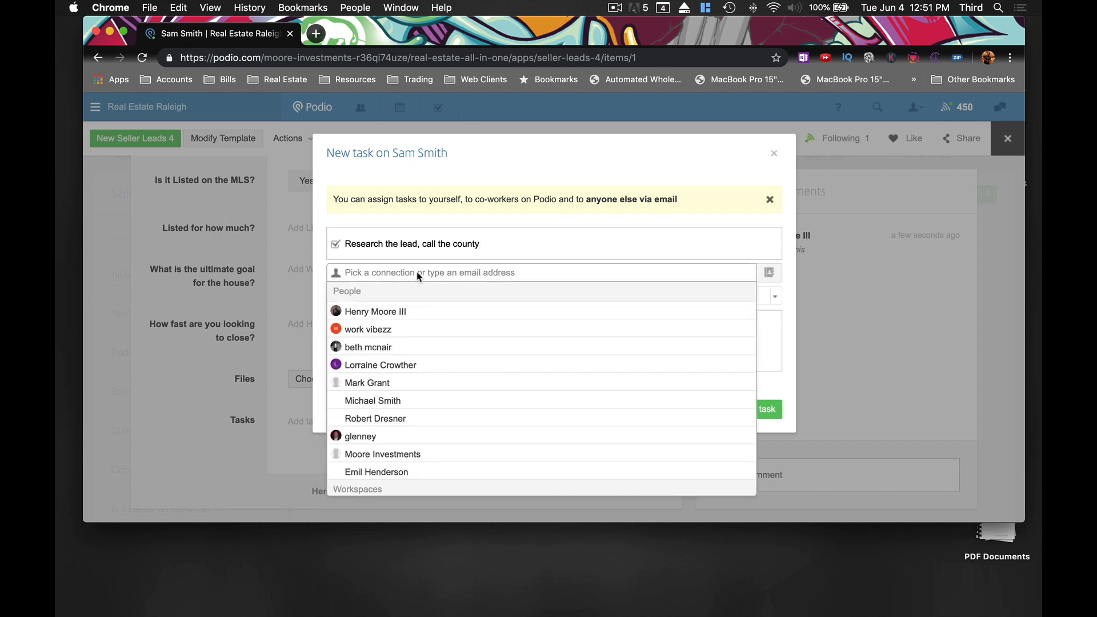
pyautogui.click(379, 312)
pyautogui.click(321, 287)
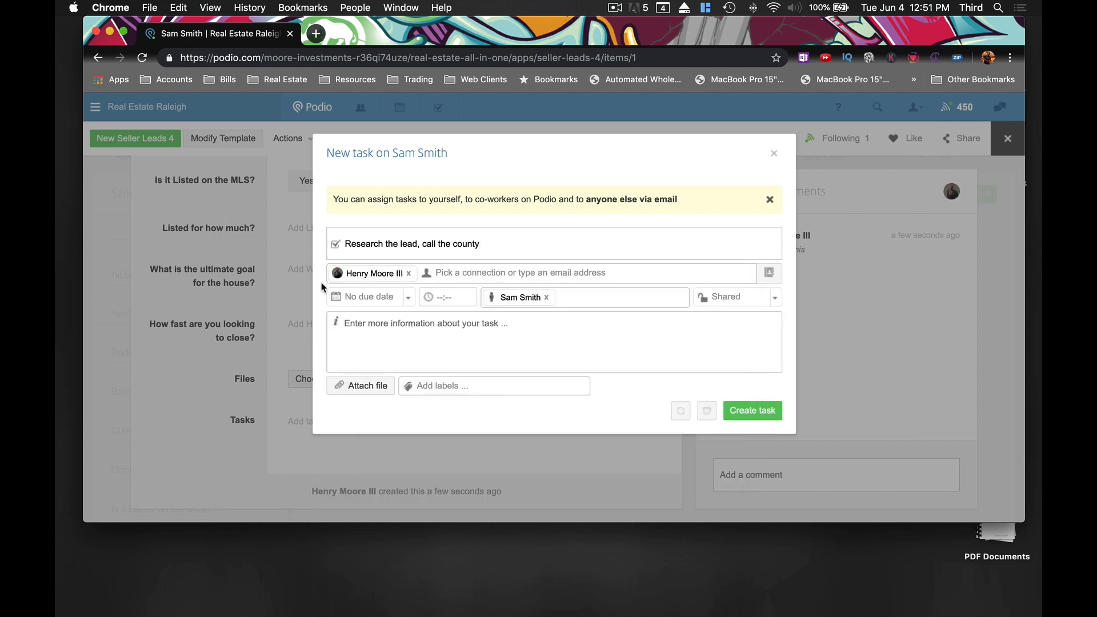
pyautogui.click(362, 297)
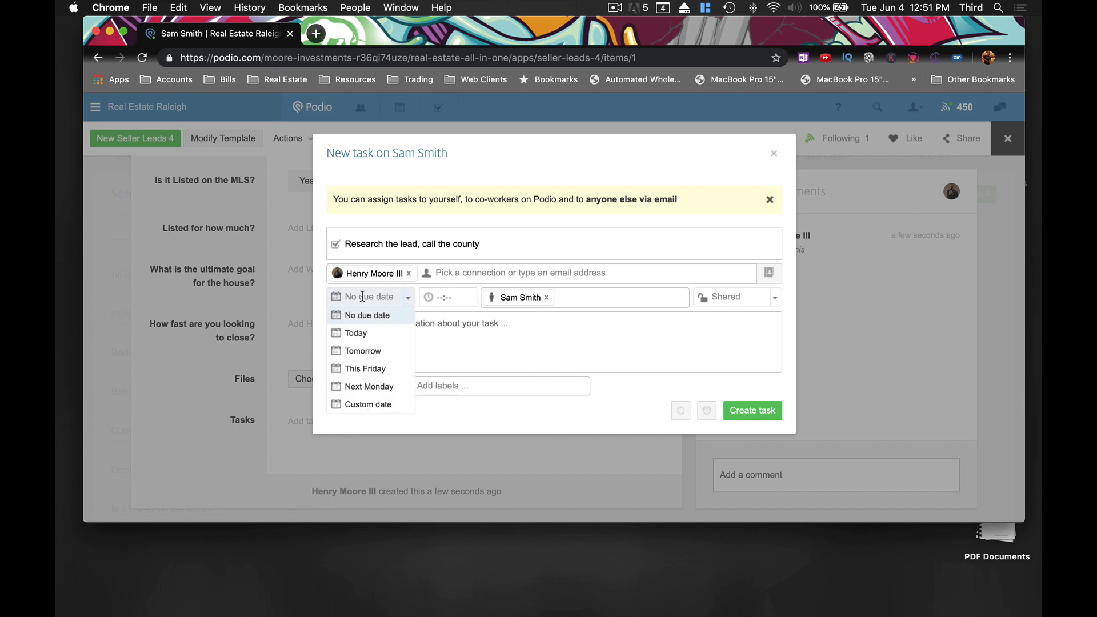
pyautogui.click(356, 333)
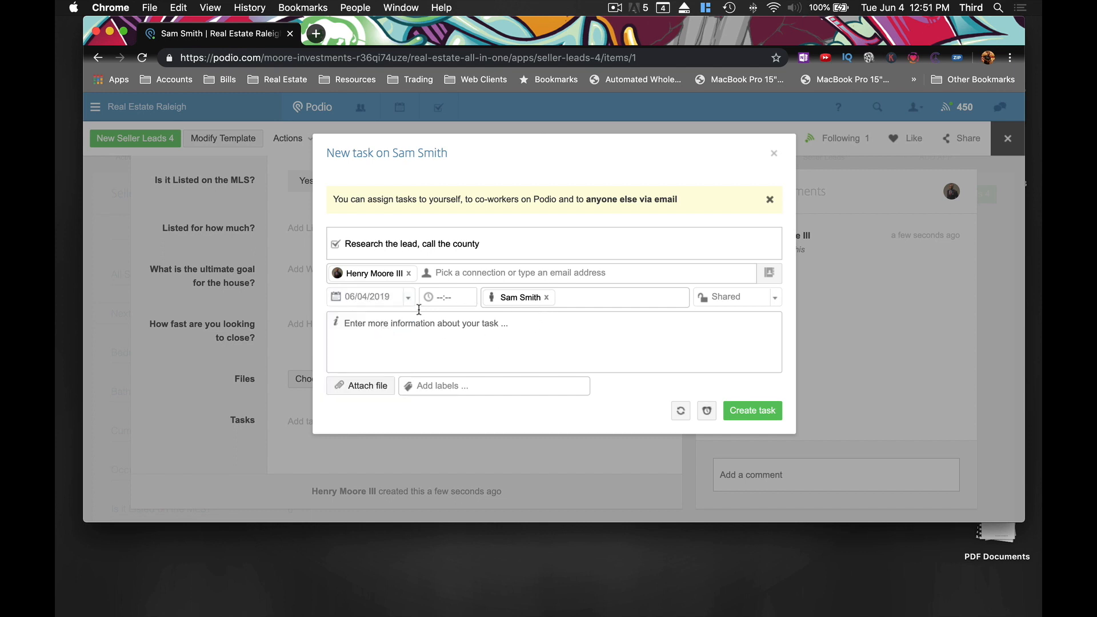
pyautogui.click(446, 297)
pyautogui.click(431, 334)
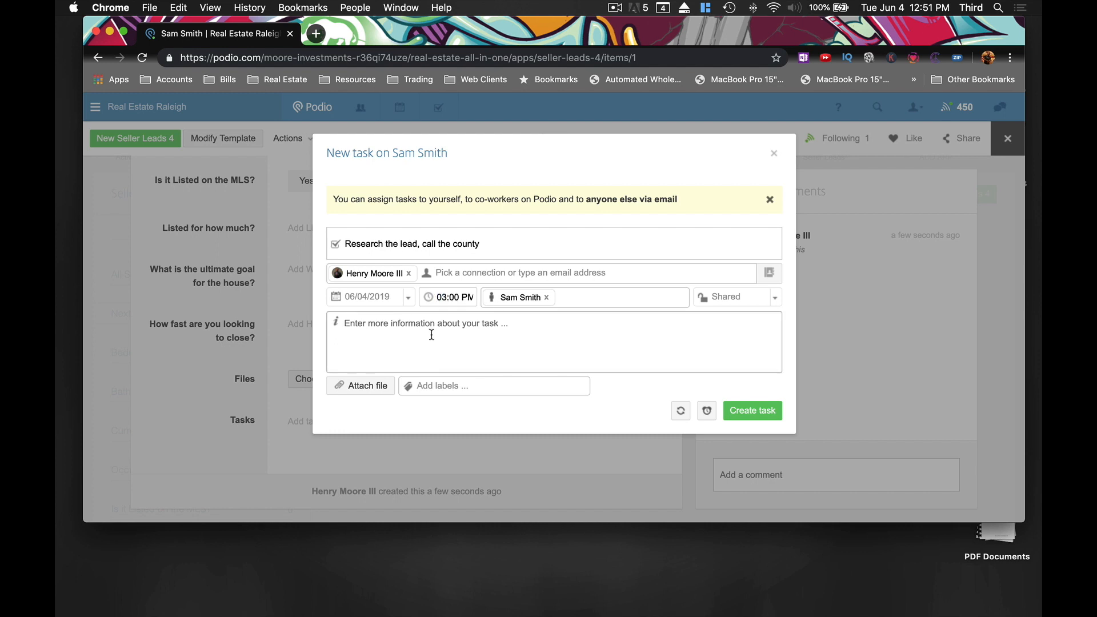
# Describe the task on two lines as "call county," and "look up property on county website for owners name.", and create it
pyautogui.write('call ')
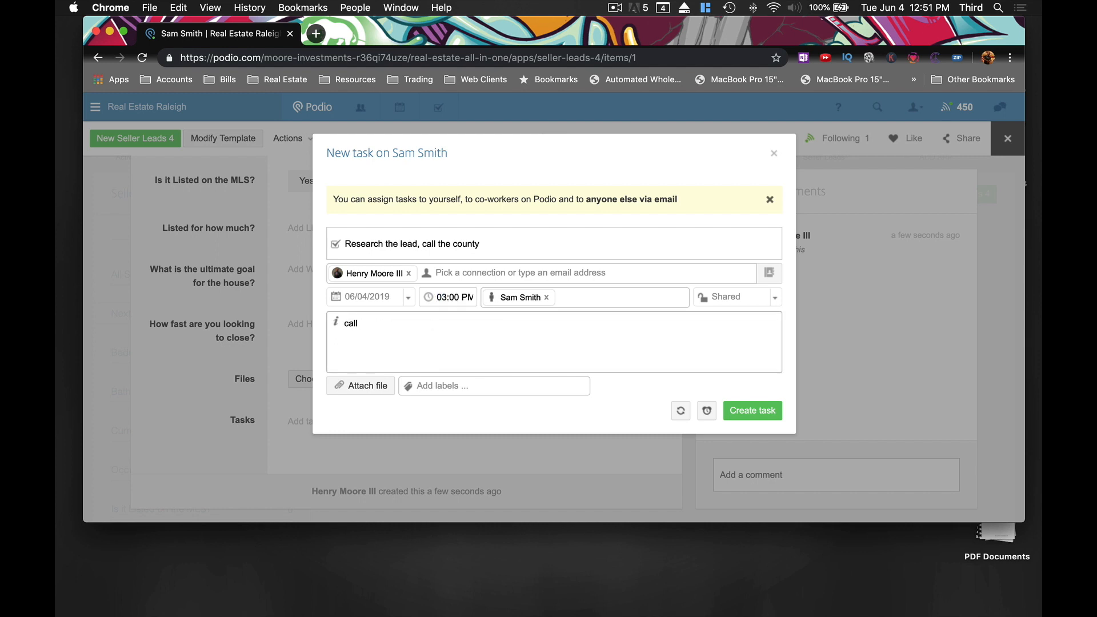
pyautogui.write('county,')
pyautogui.press('Return')
pyautogui.write('look uo')
pyautogui.press('BackSpace')
pyautogui.write('p pro')
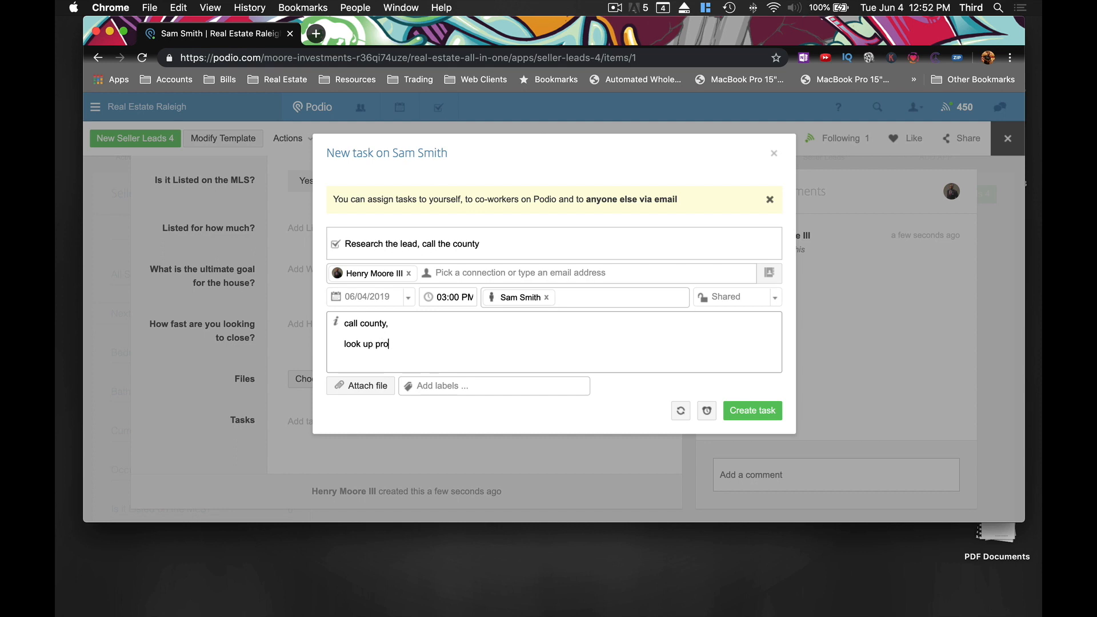
pyautogui.write('perty on count')
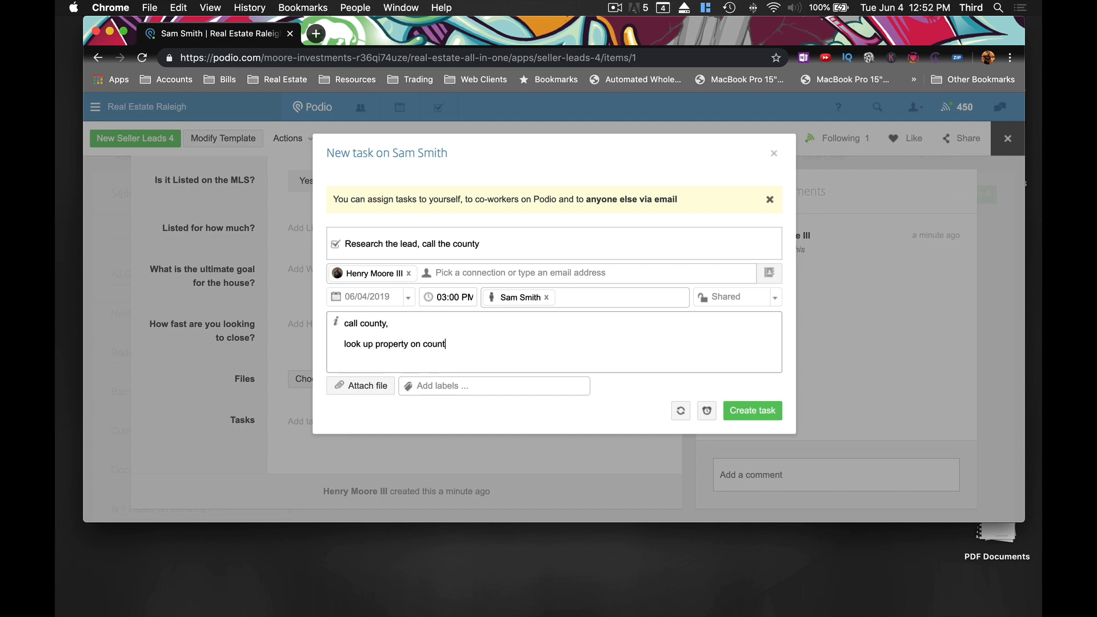
pyautogui.write('y website for owners name')
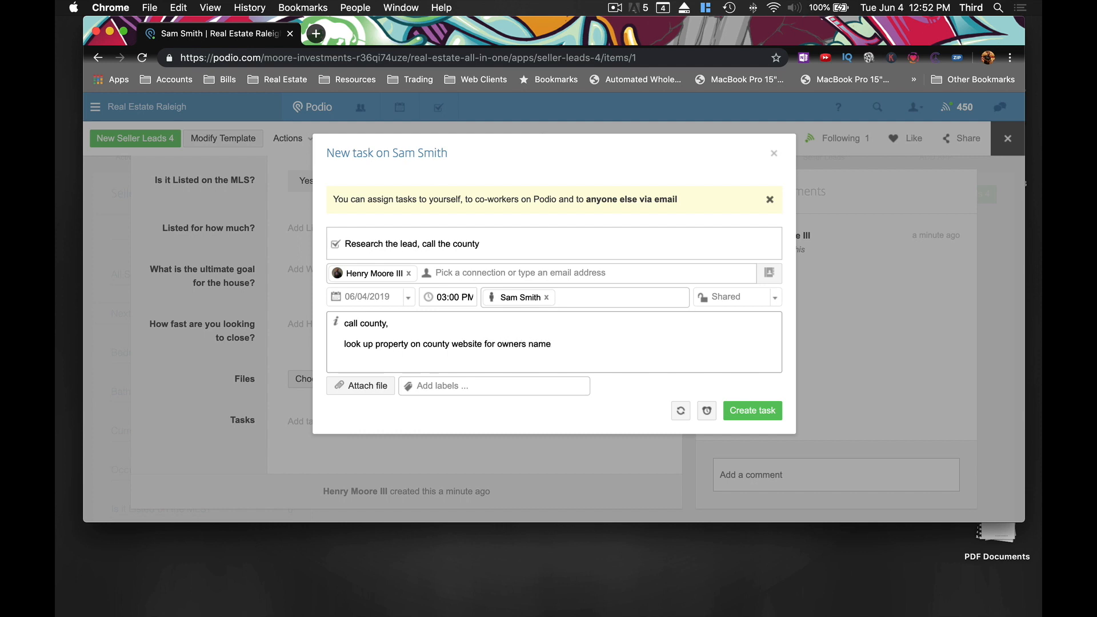
pyautogui.write('.')
pyautogui.click(752, 411)
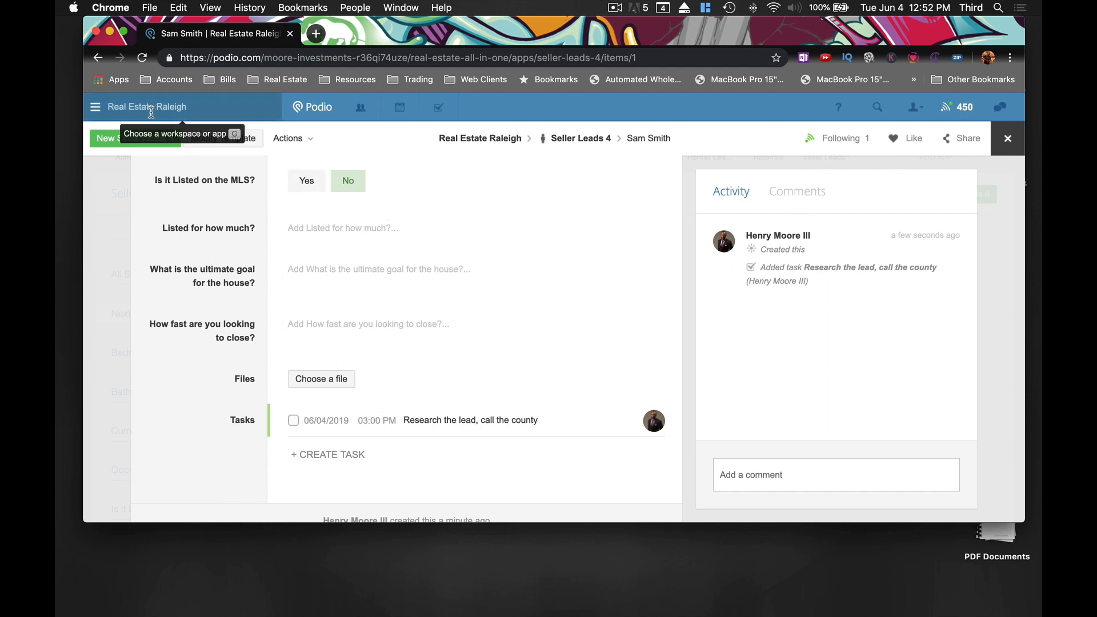
# Leave the lead item and go to the Real Estate Raleigh workspace
pyautogui.click(99, 108)
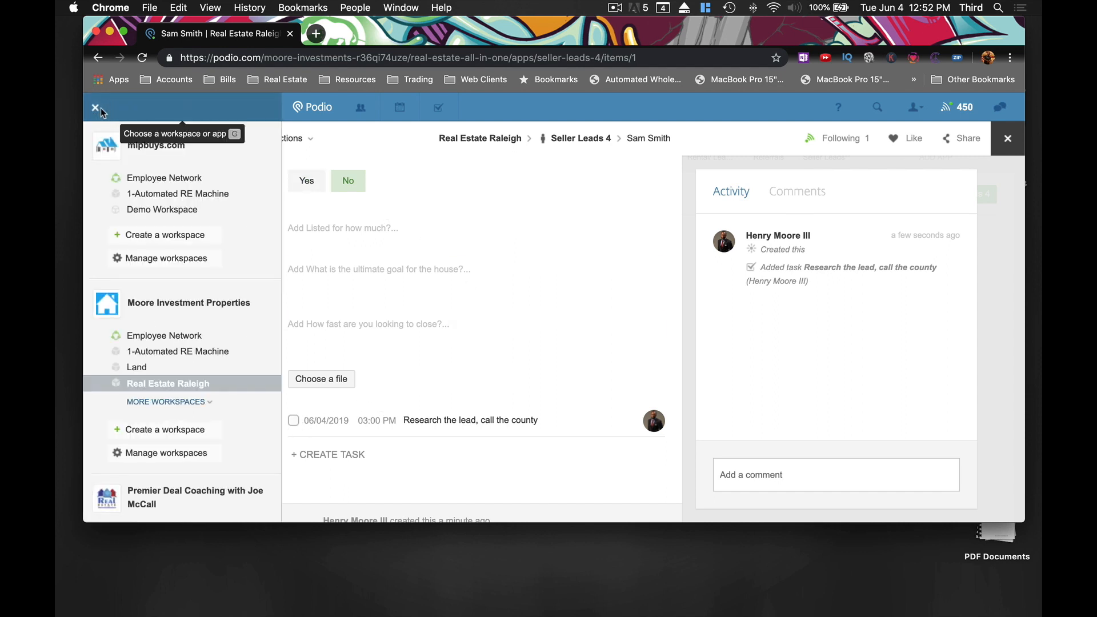
pyautogui.click(674, 252)
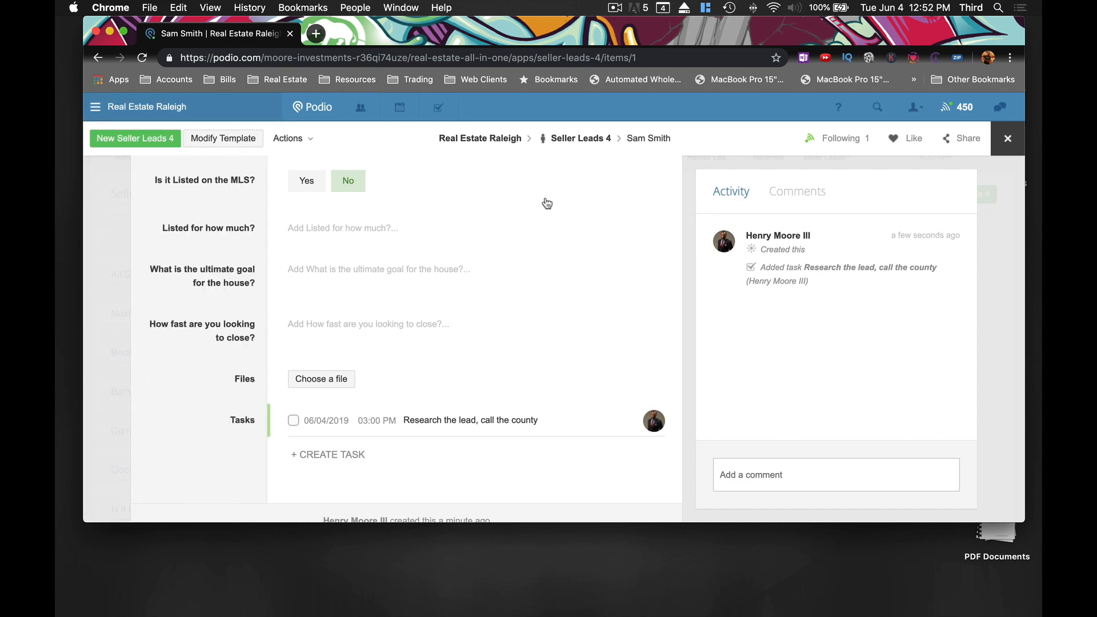
pyautogui.click(506, 144)
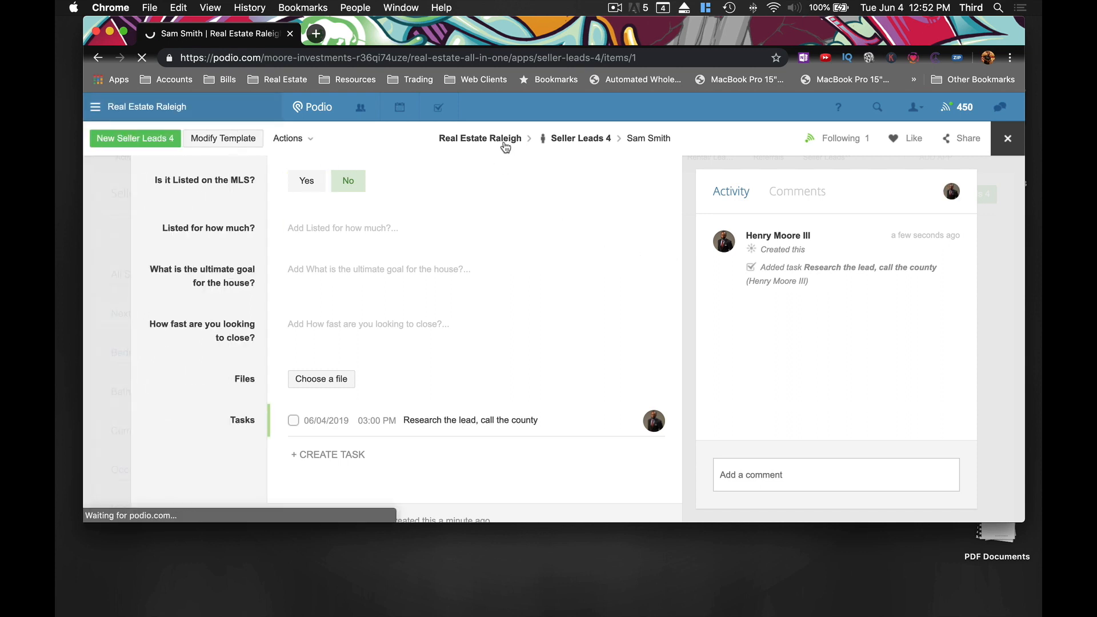